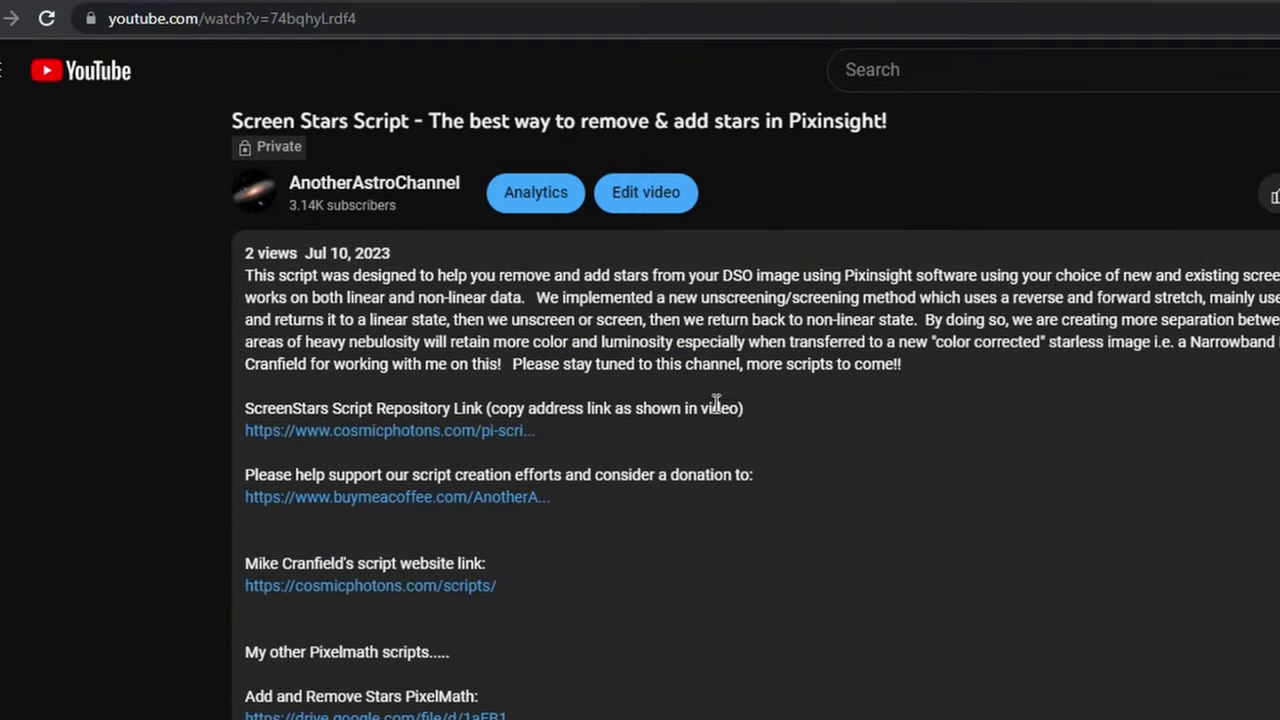
Open the ScreenStars script repository link from the video description and copy the page's web address.
{"action": "left_click", "coordinate": [375, 432]}
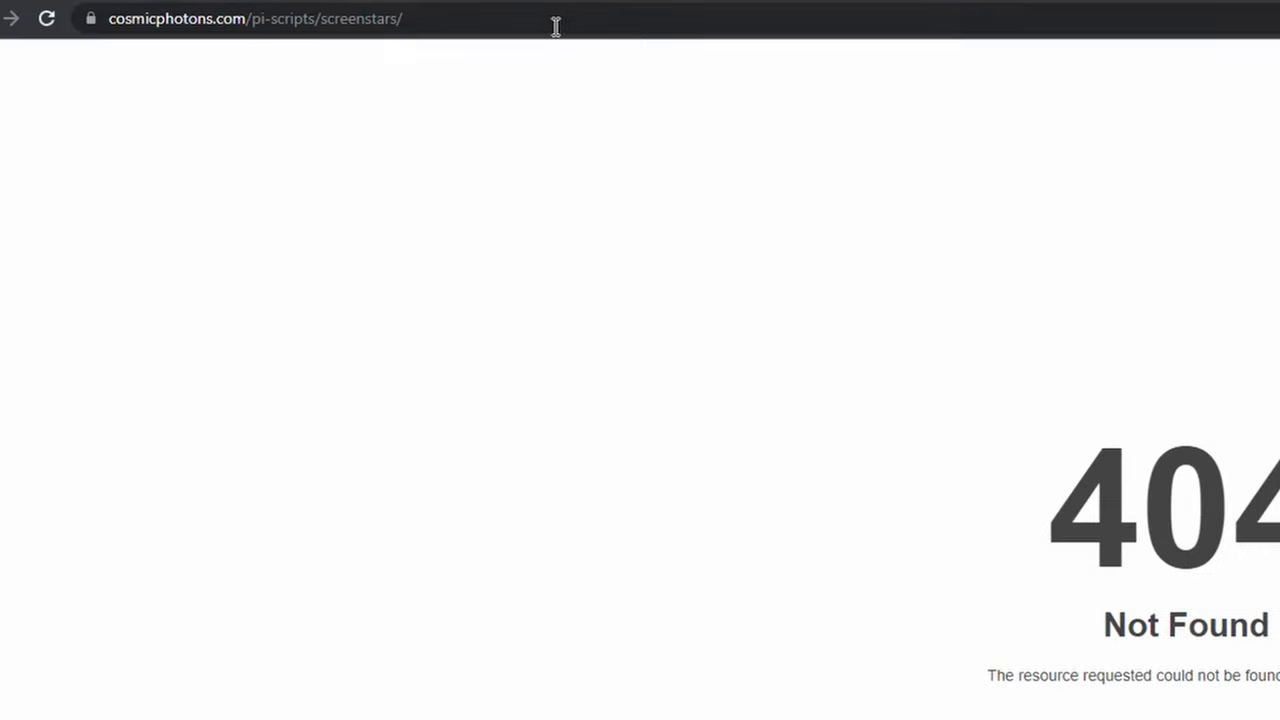
{"action": "left_click", "coordinate": [557, 18]}
{"action": "key", "text": "ctrl+c"}
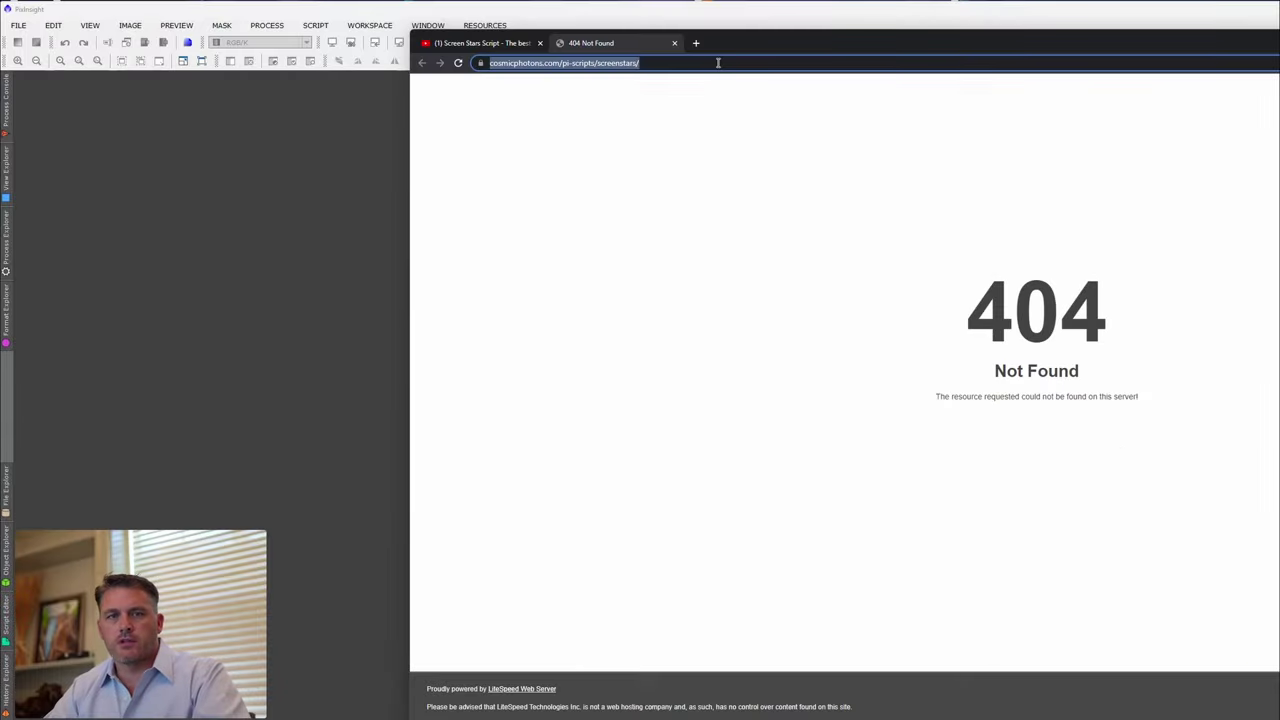
{"action": "left_click", "coordinate": [343, 177]}
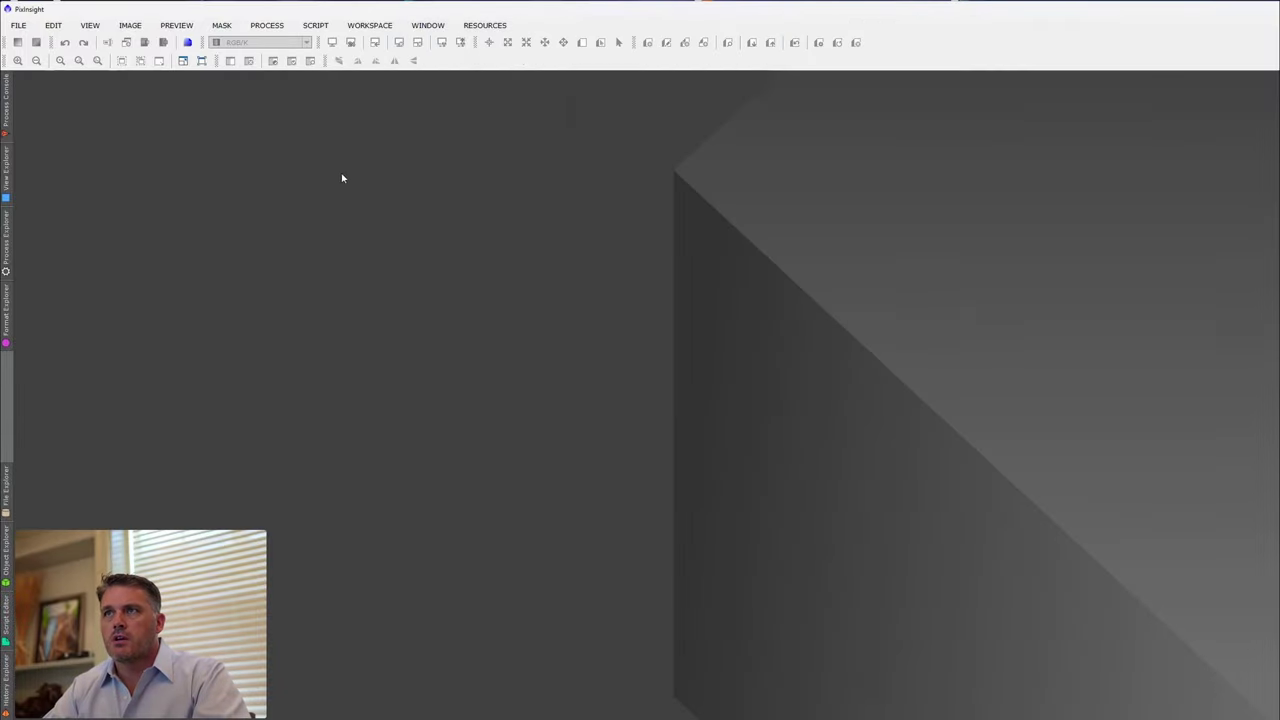
{"action": "left_click", "coordinate": [483, 25]}
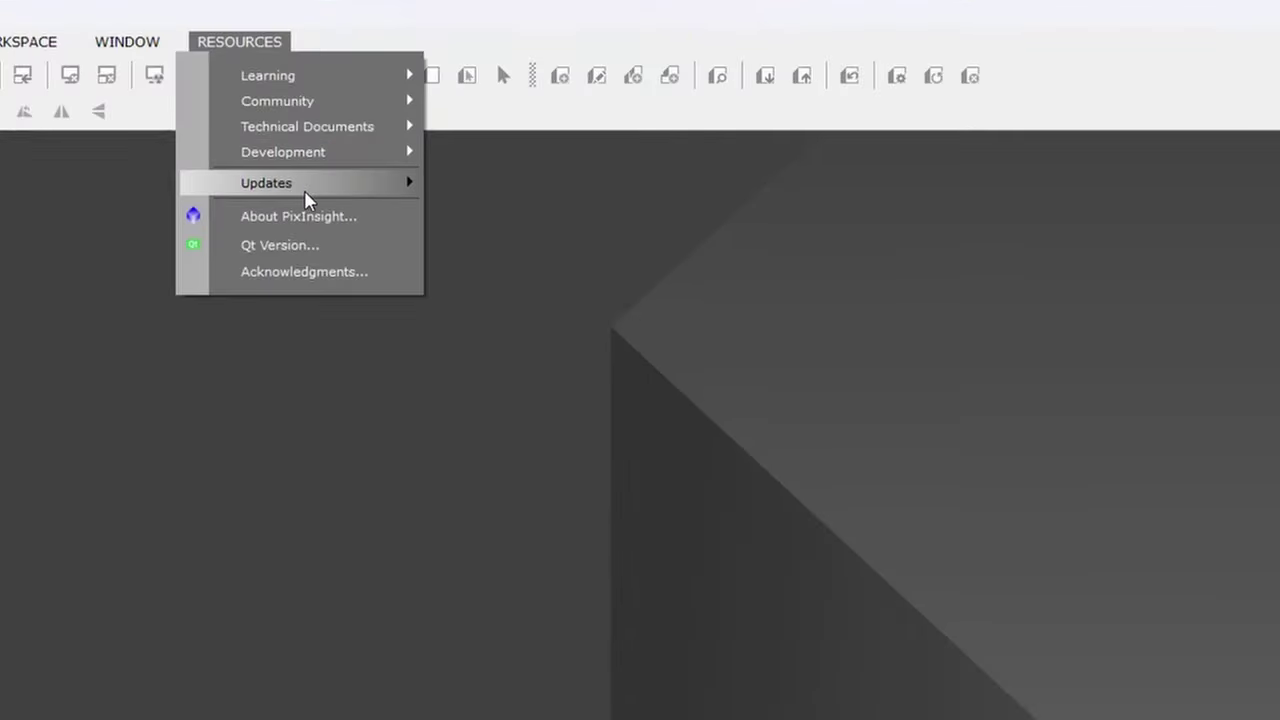
{"action": "mouse_move", "coordinate": [309, 194]}
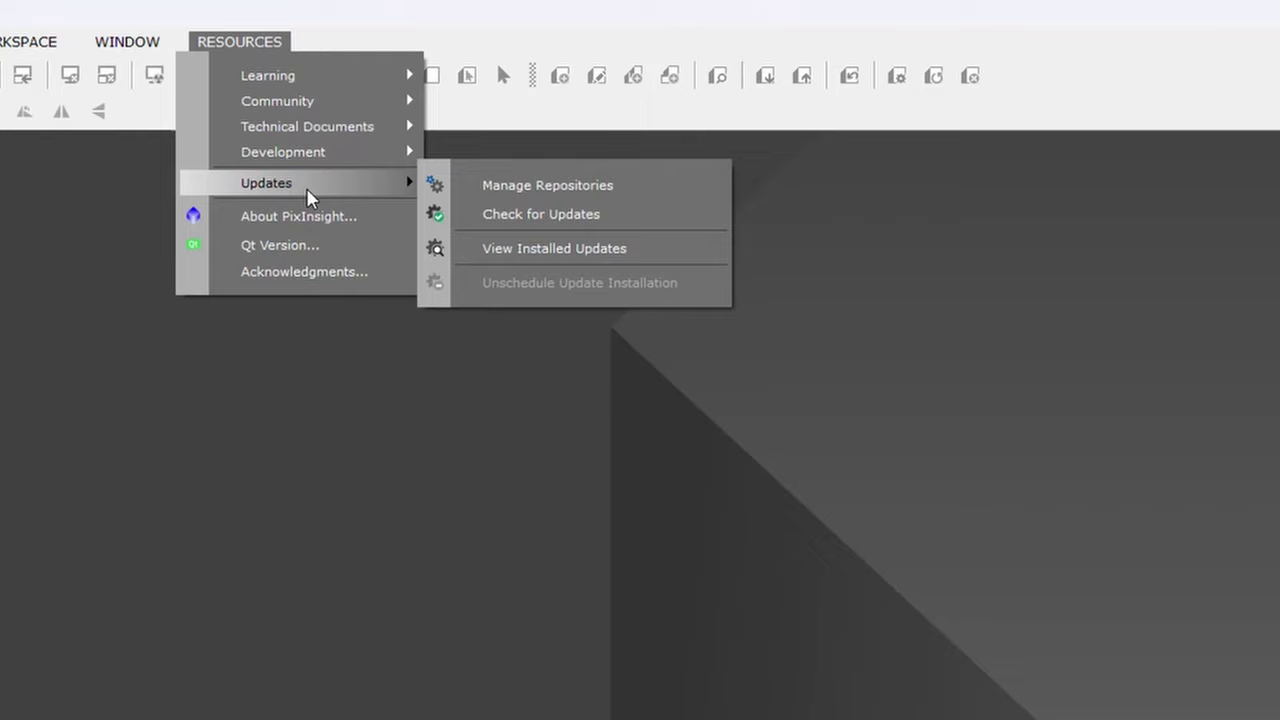
{"action": "left_click", "coordinate": [517, 189]}
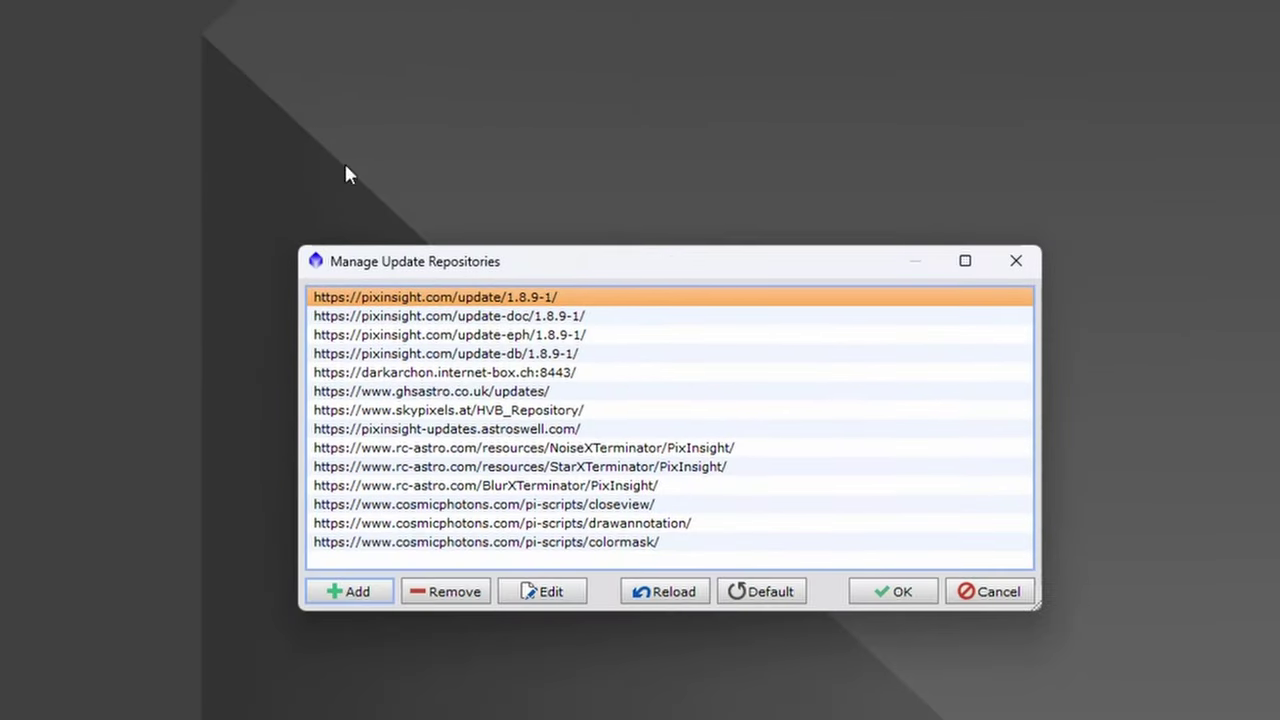
{"action": "left_click", "coordinate": [372, 590]}
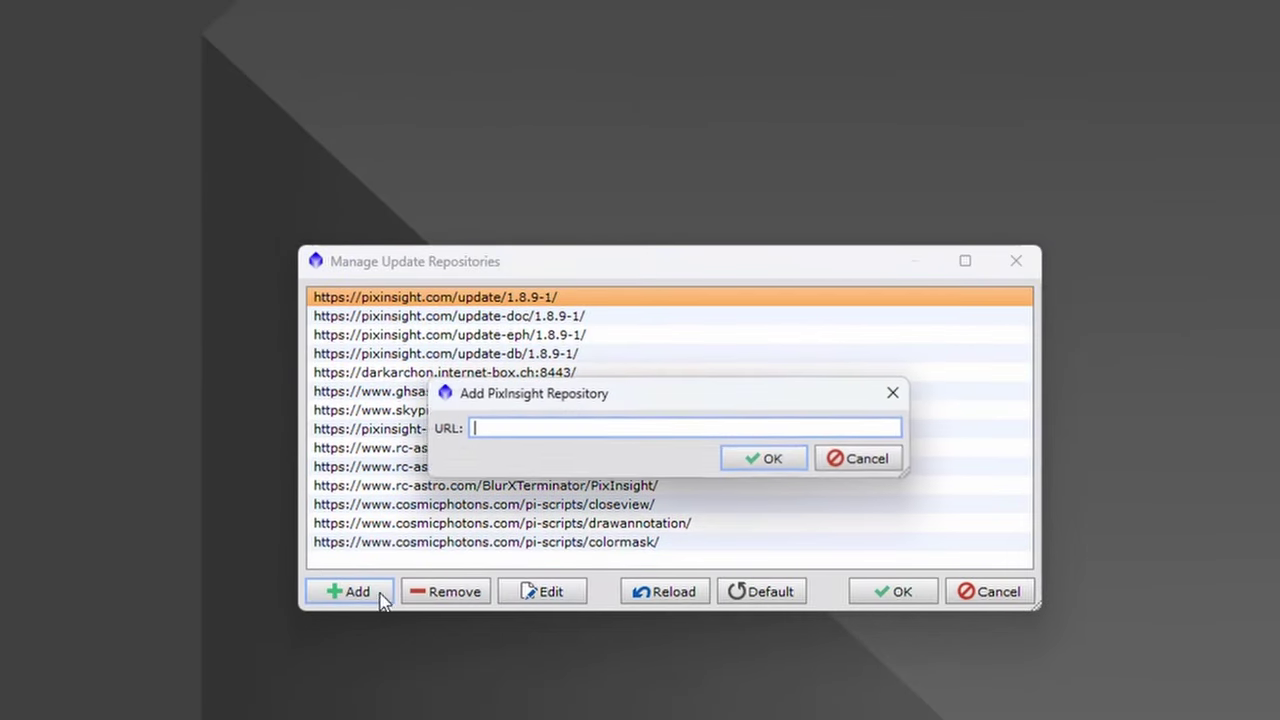
{"action": "key", "text": "ctrl+v"}
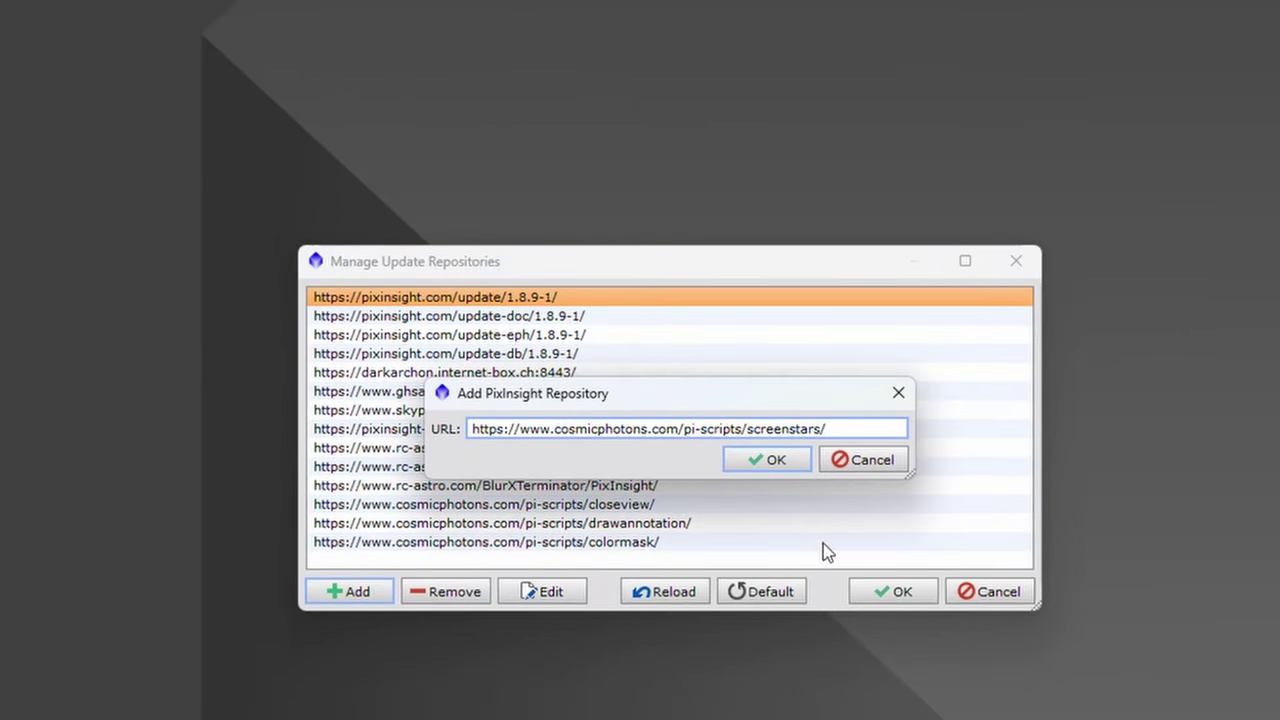
{"action": "left_click", "coordinate": [783, 461]}
{"action": "left_click", "coordinate": [893, 591]}
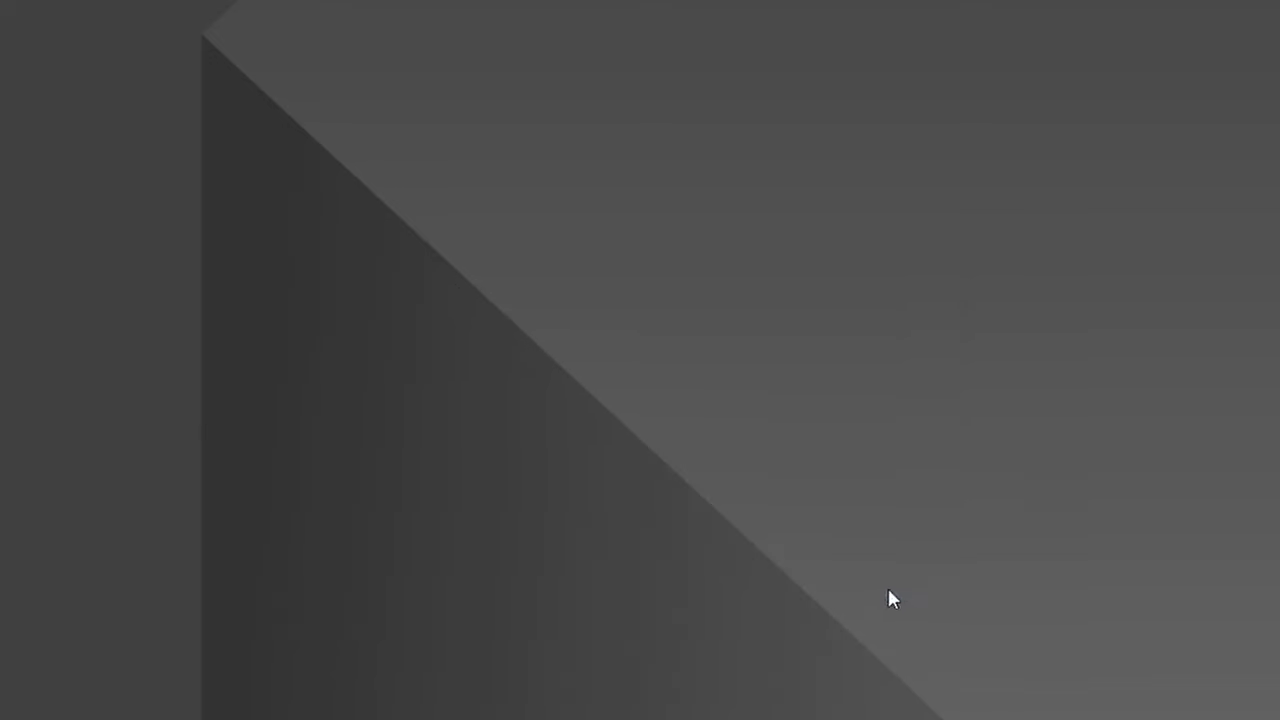
Check for updates and download the ScreenStars Script Version 1.0 package for installation.
{"action": "left_click", "coordinate": [486, 26]}
{"action": "mouse_move", "coordinate": [522, 95]}
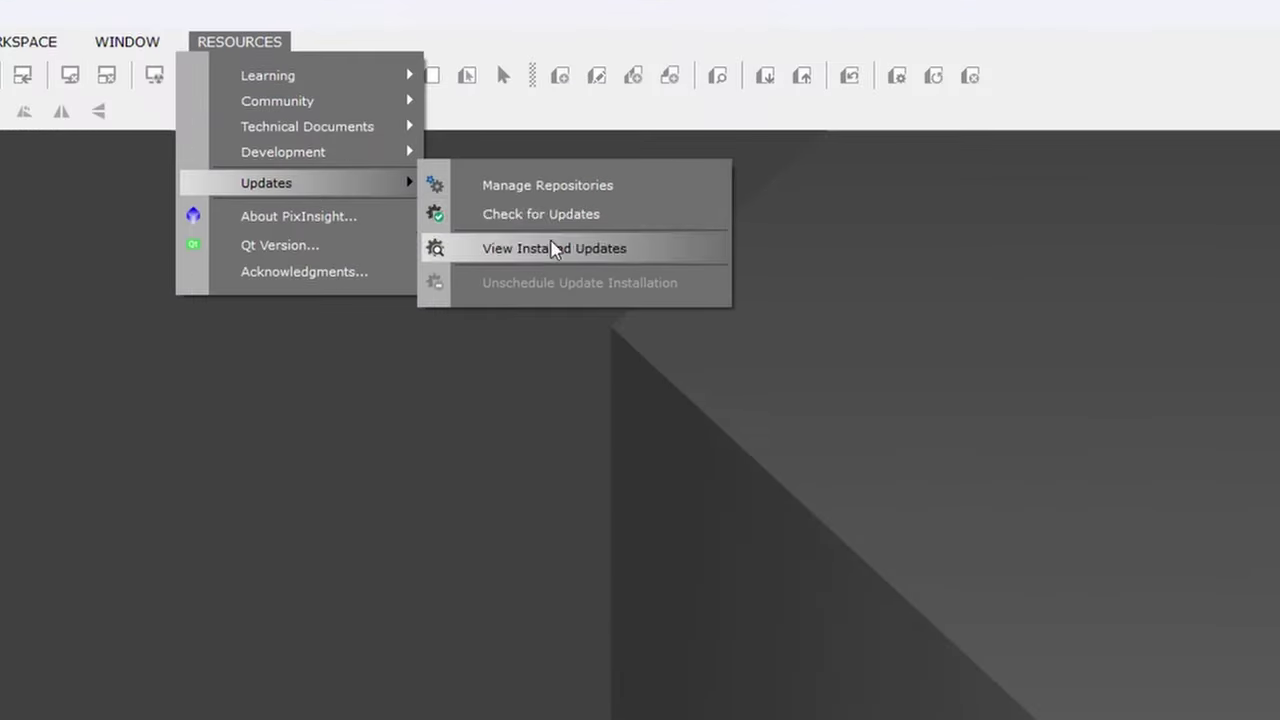
{"action": "left_click", "coordinate": [560, 216]}
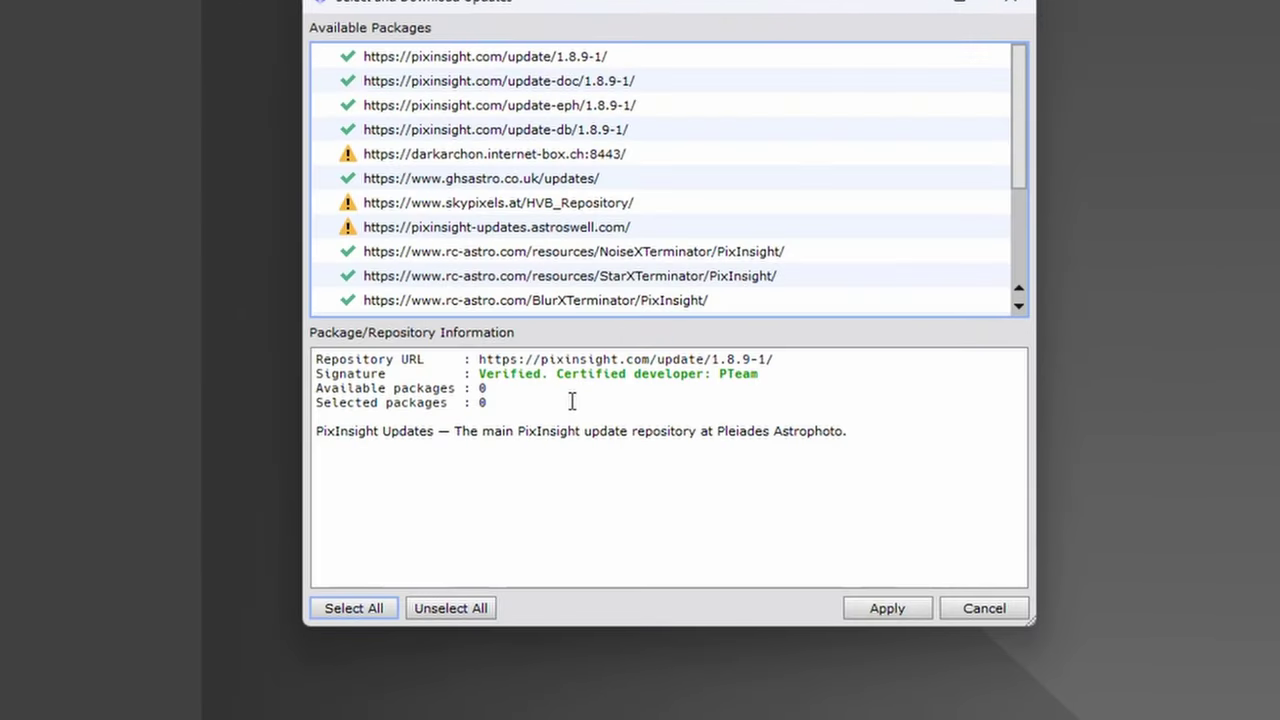
{"action": "scroll", "coordinate": [857, 238], "scroll_direction": "down", "scroll_amount": 2}
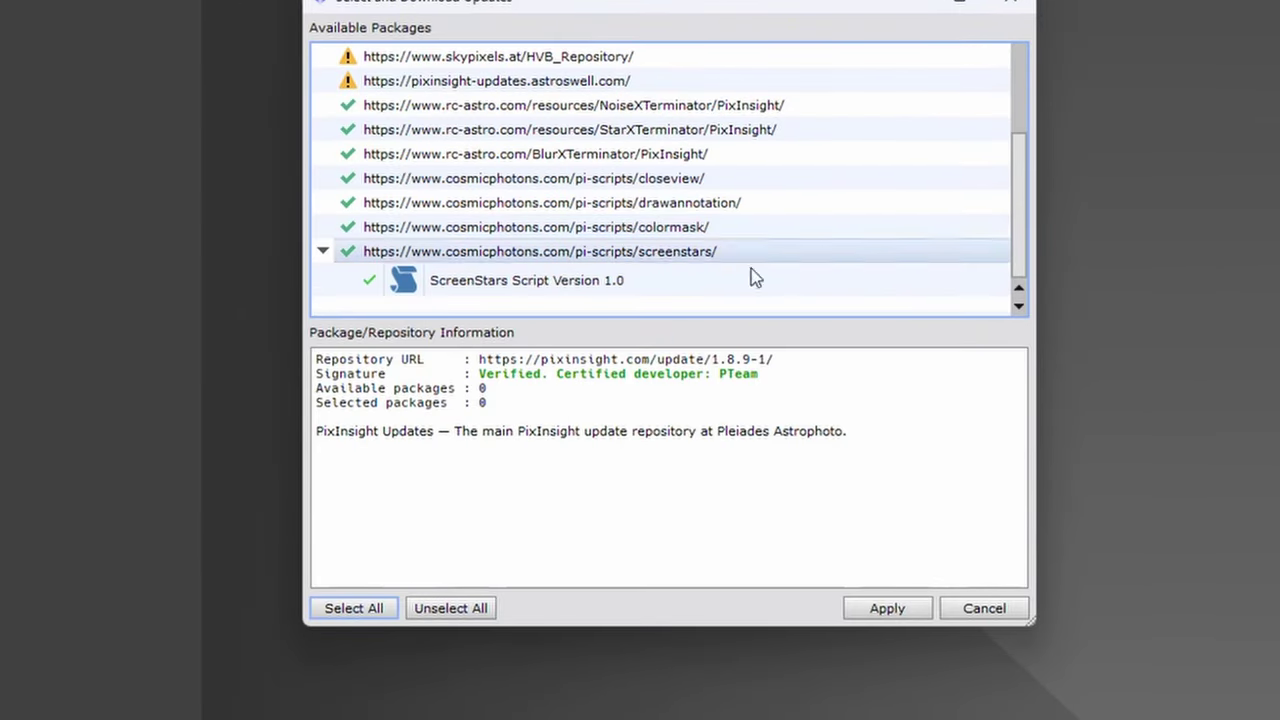
{"action": "left_click", "coordinate": [887, 608]}
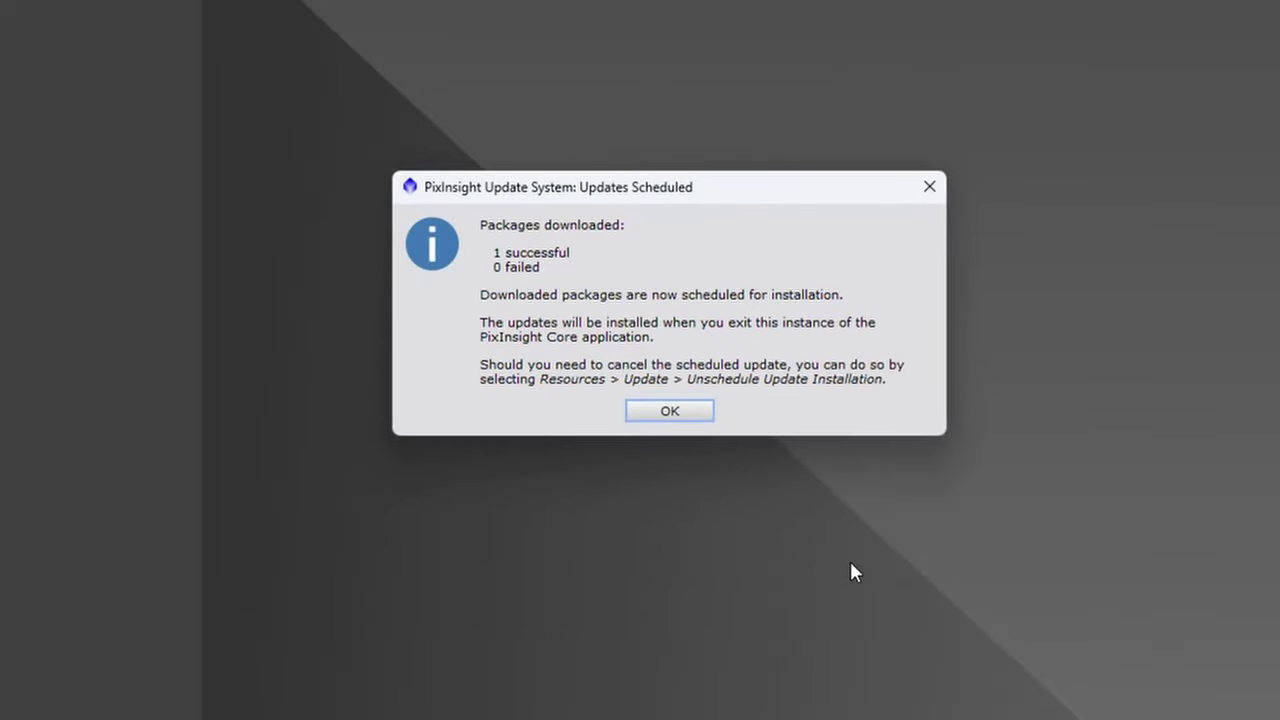
{"action": "left_click", "coordinate": [670, 411]}
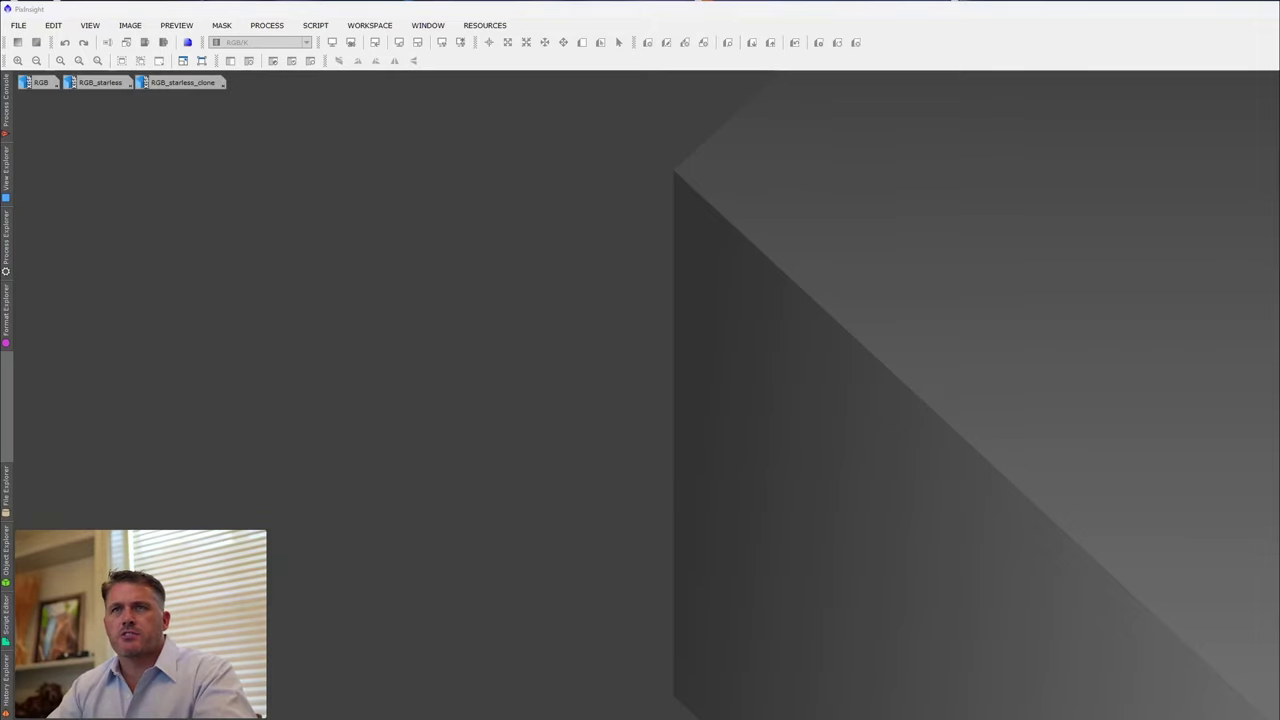
Restore the minimized RGB and RGB_starless images and launch the ScreenStars utility script.
{"action": "double_click", "coordinate": [48, 84]}
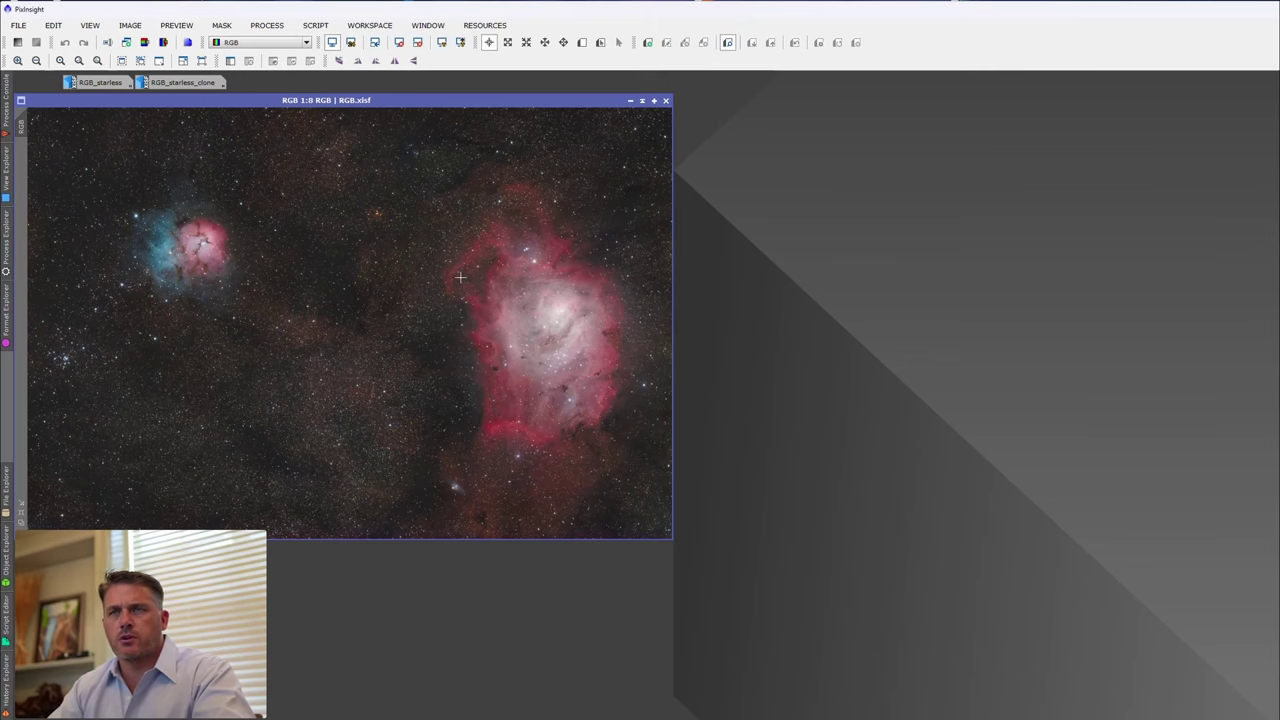
{"action": "double_click", "coordinate": [98, 84]}
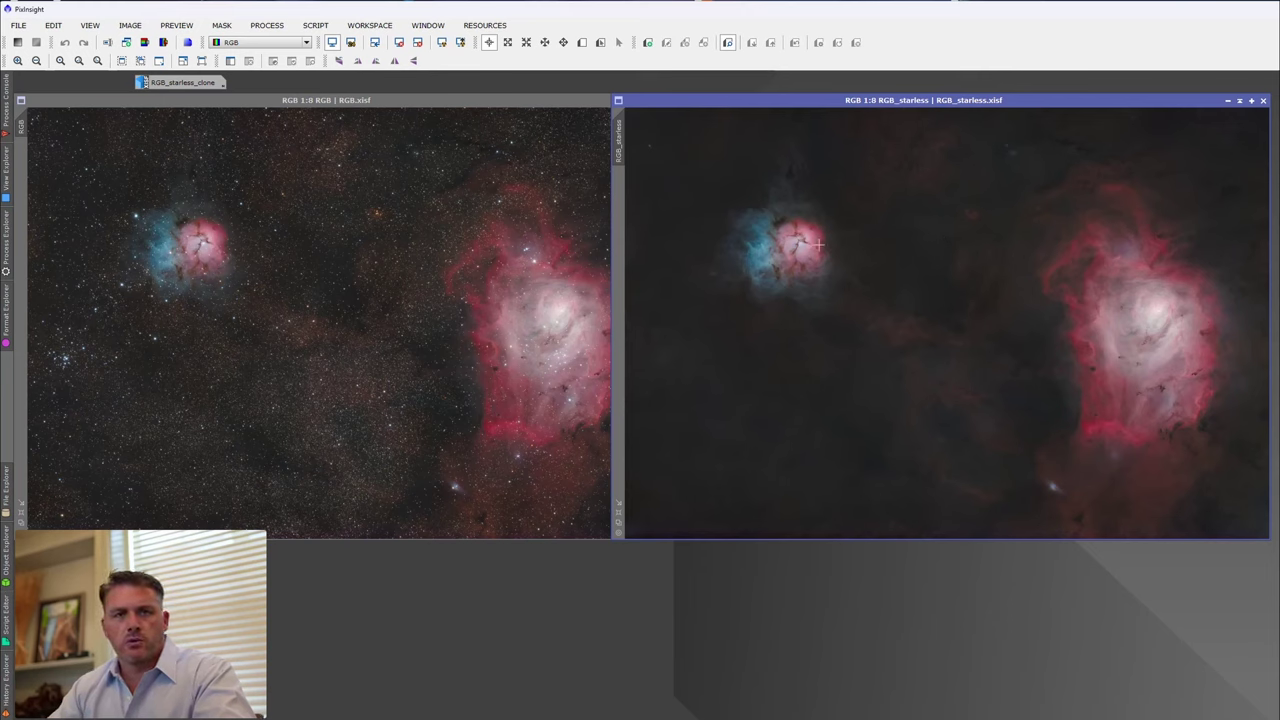
{"action": "left_click", "coordinate": [315, 25]}
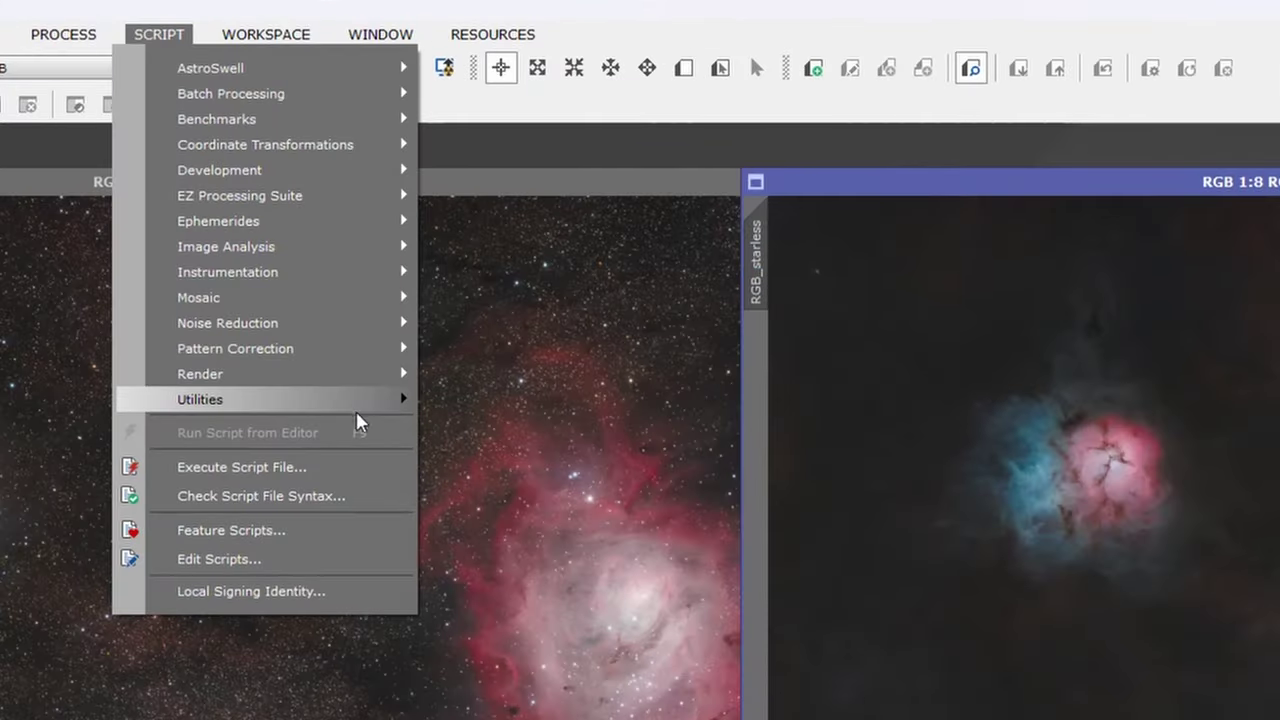
{"action": "mouse_move", "coordinate": [355, 402]}
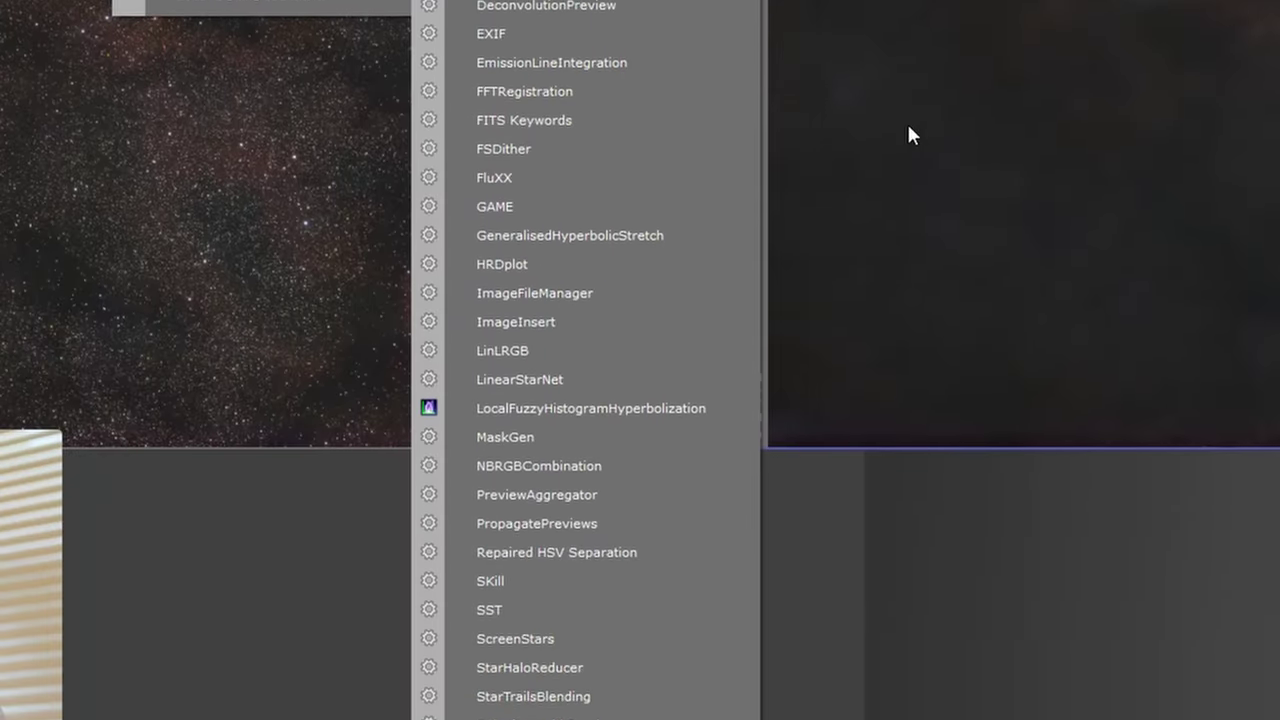
{"action": "left_click", "coordinate": [560, 566]}
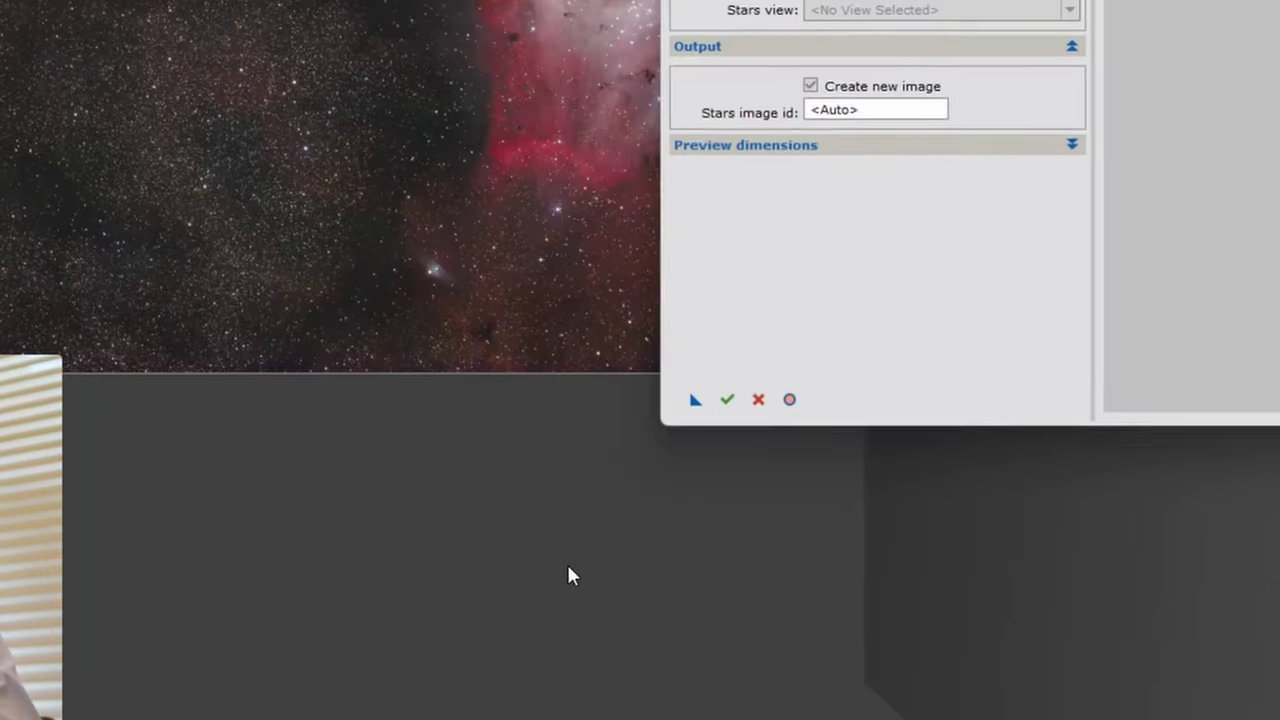
{"action": "left_click_drag", "start_coordinate": [834, 187], "coordinate": [680, 146]}
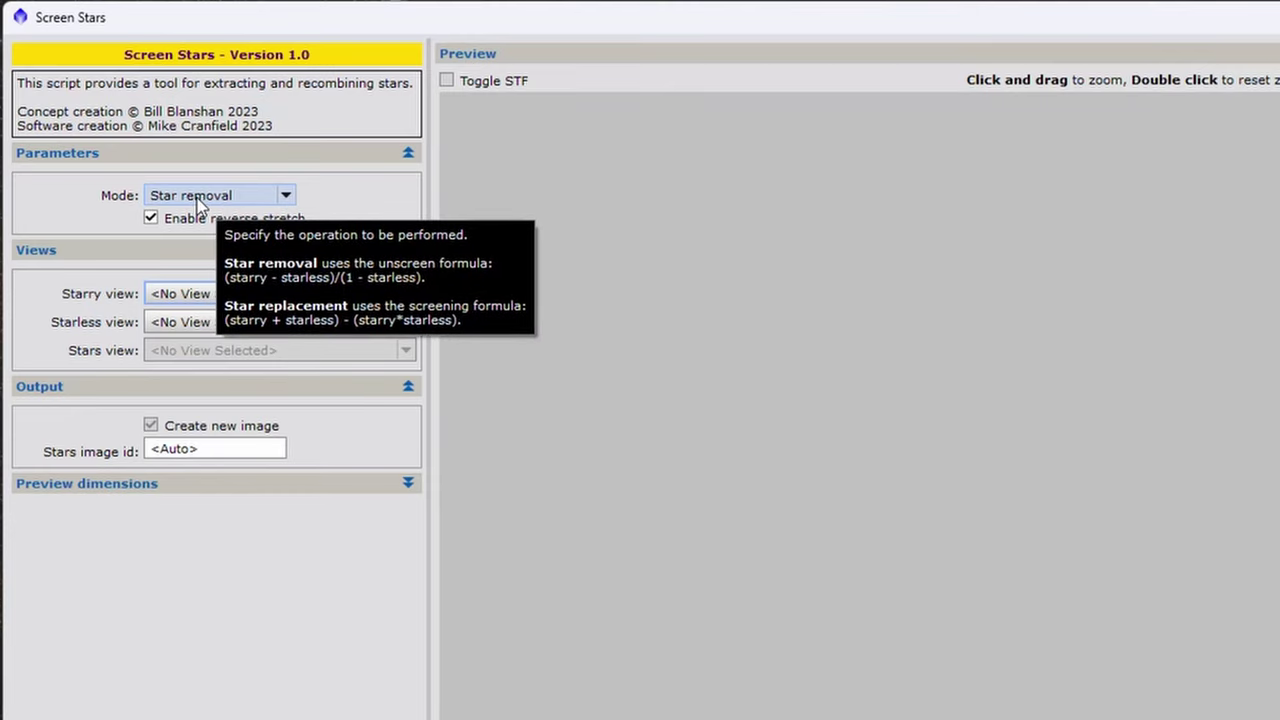
Choose Star removal as the script's mode and disable the reverse stretch.
{"action": "left_click", "coordinate": [200, 200]}
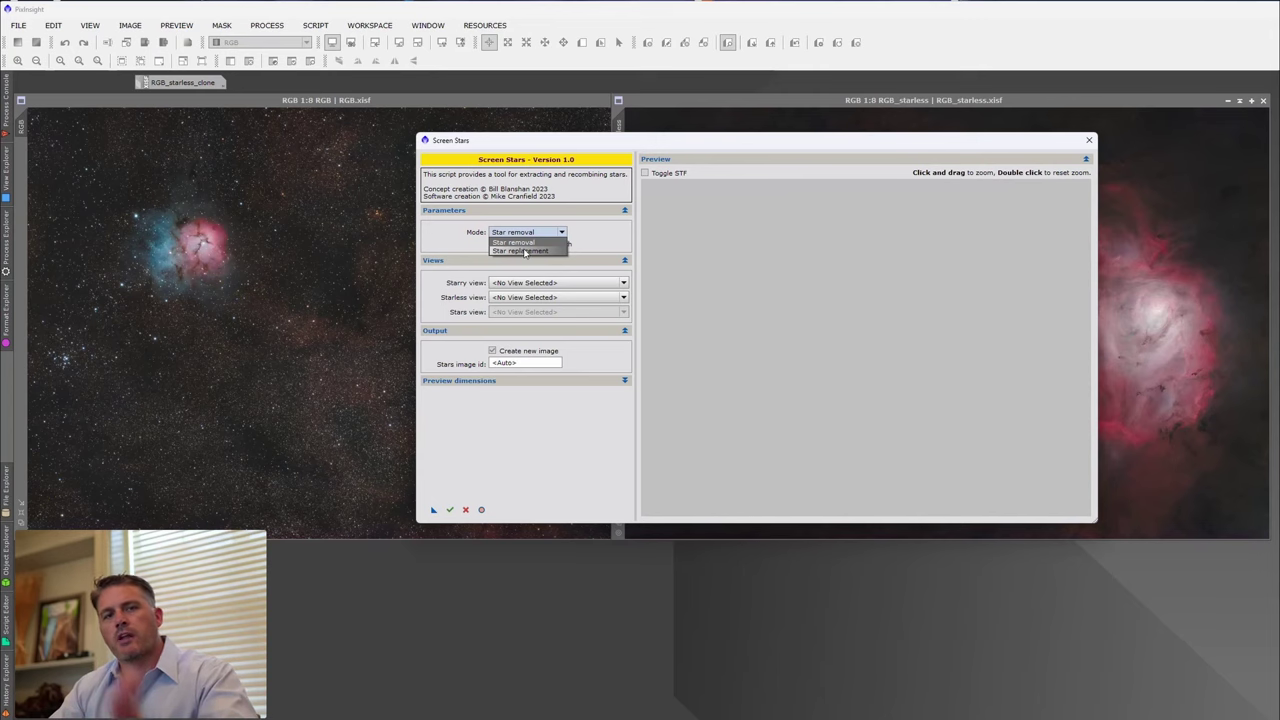
{"action": "left_click", "coordinate": [522, 242]}
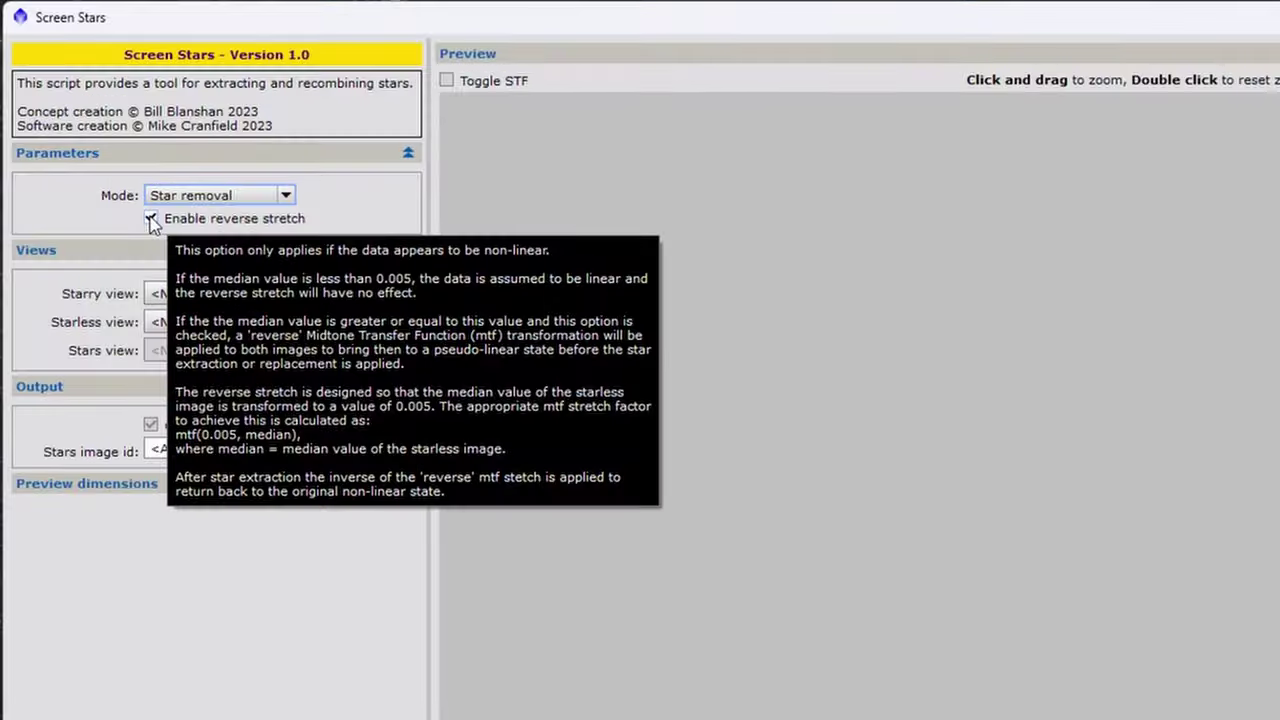
{"action": "left_click", "coordinate": [151, 219]}
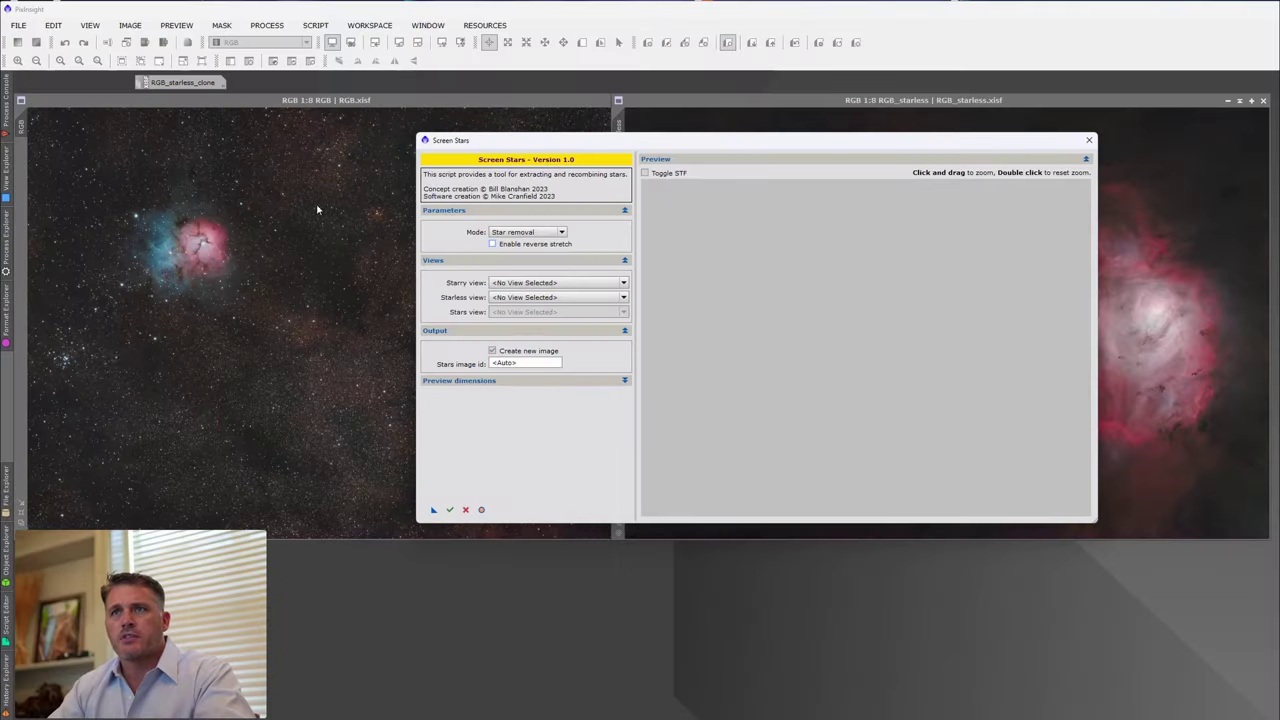
Assign RGB as the starry view and RGB_starless as the starless view.
{"action": "left_click", "coordinate": [530, 283]}
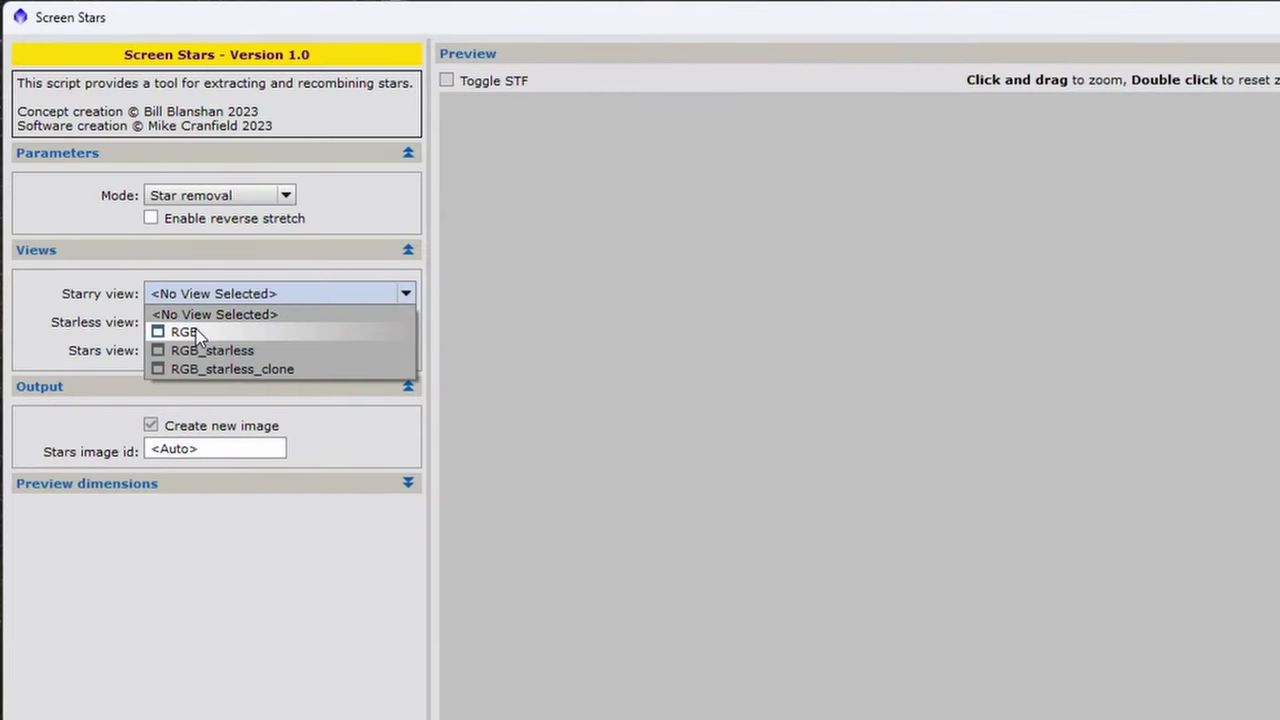
{"action": "left_click", "coordinate": [197, 333]}
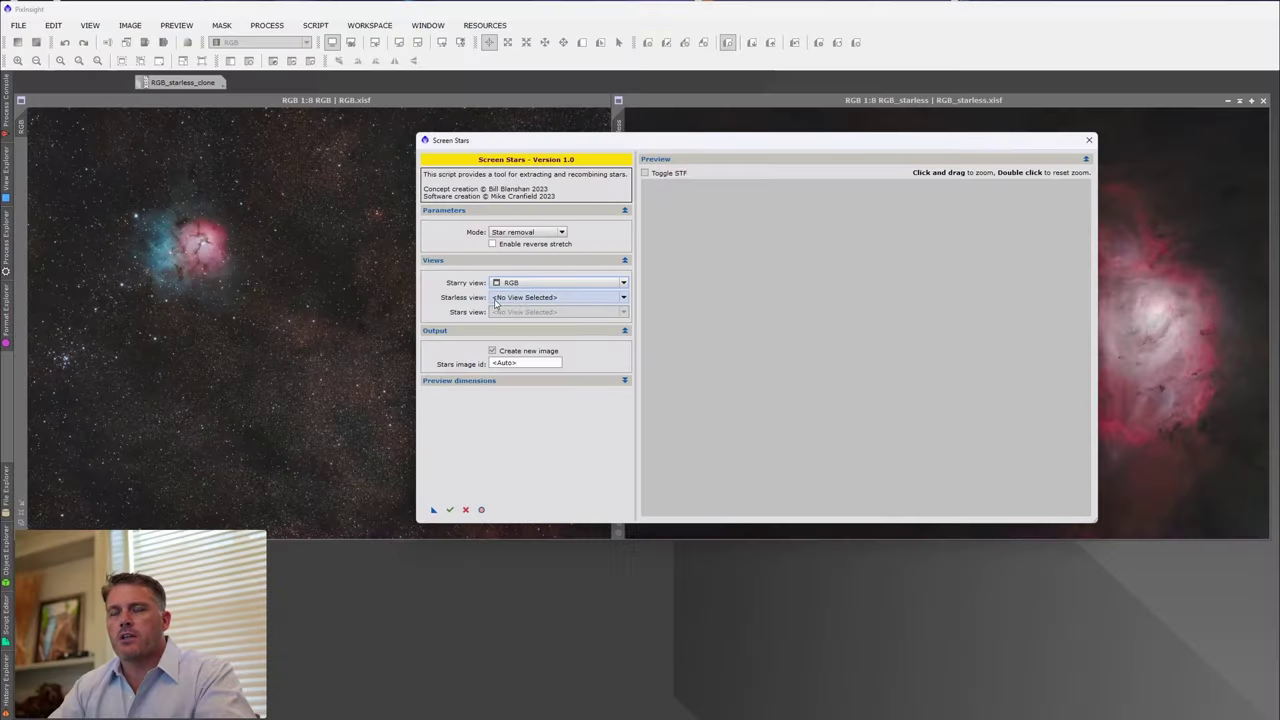
{"action": "left_click", "coordinate": [520, 297]}
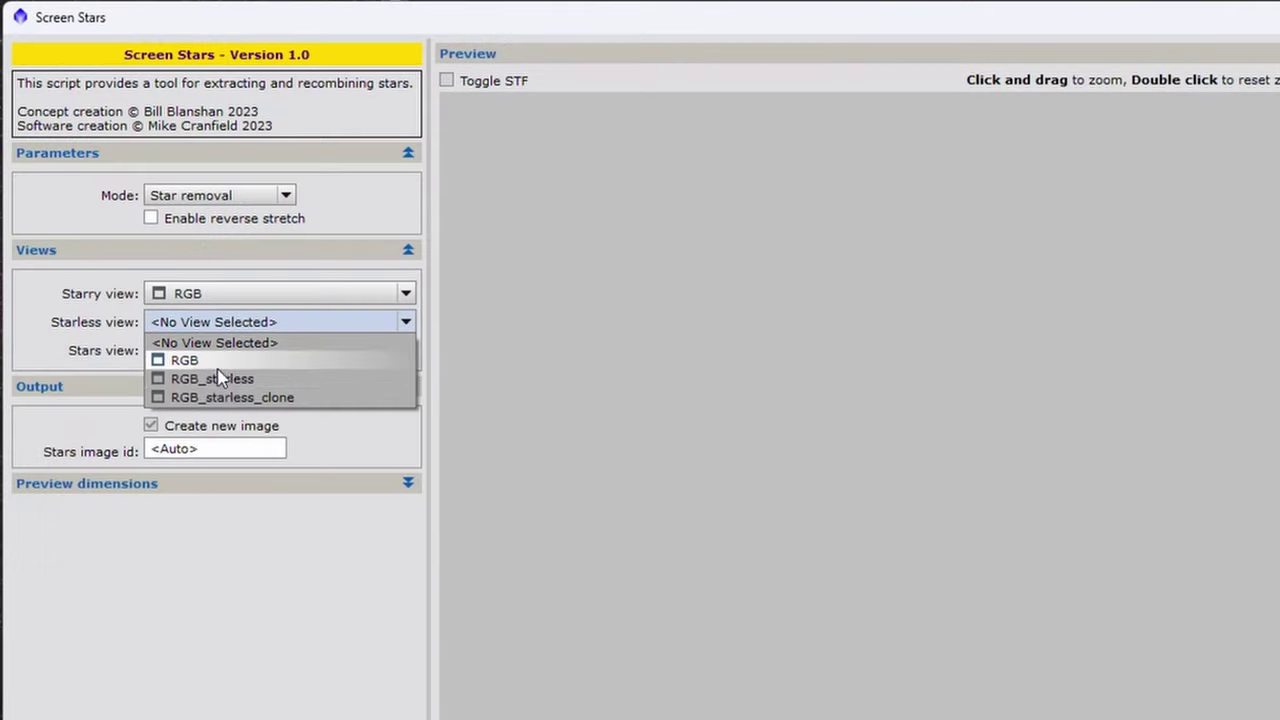
{"action": "key", "text": "Escape"}
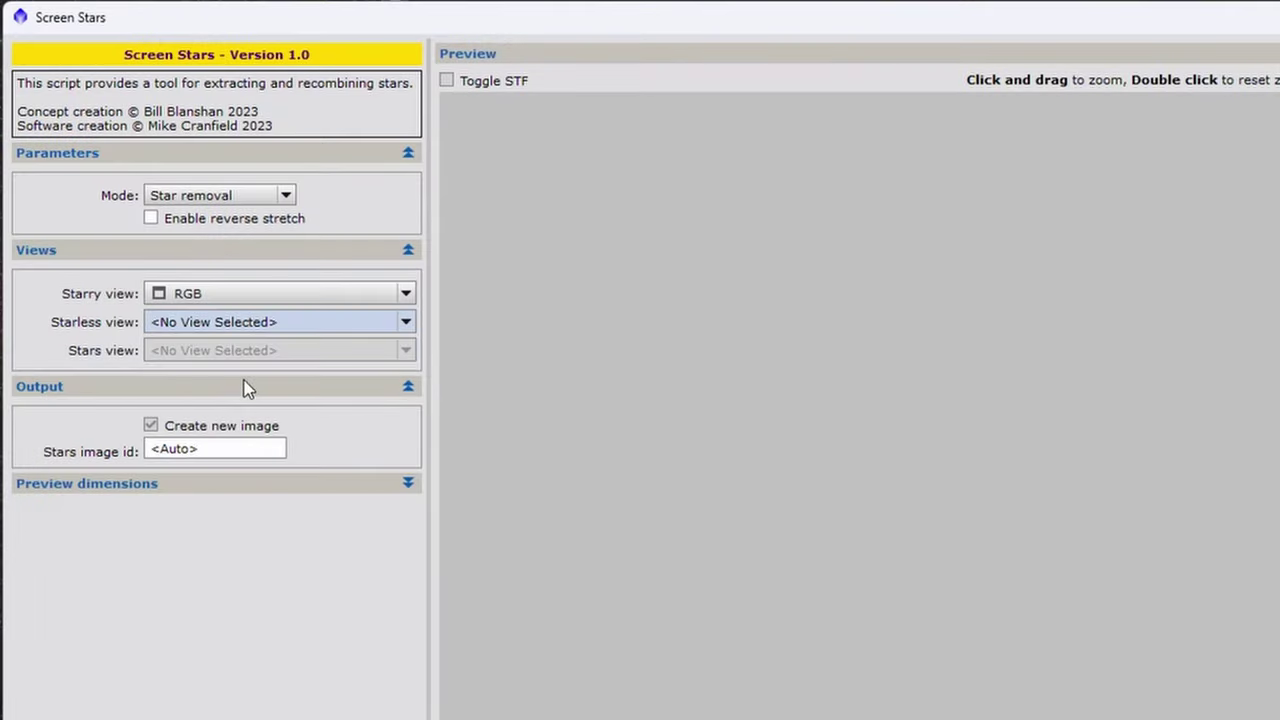
{"action": "left_click", "coordinate": [262, 322]}
{"action": "left_click", "coordinate": [205, 345]}
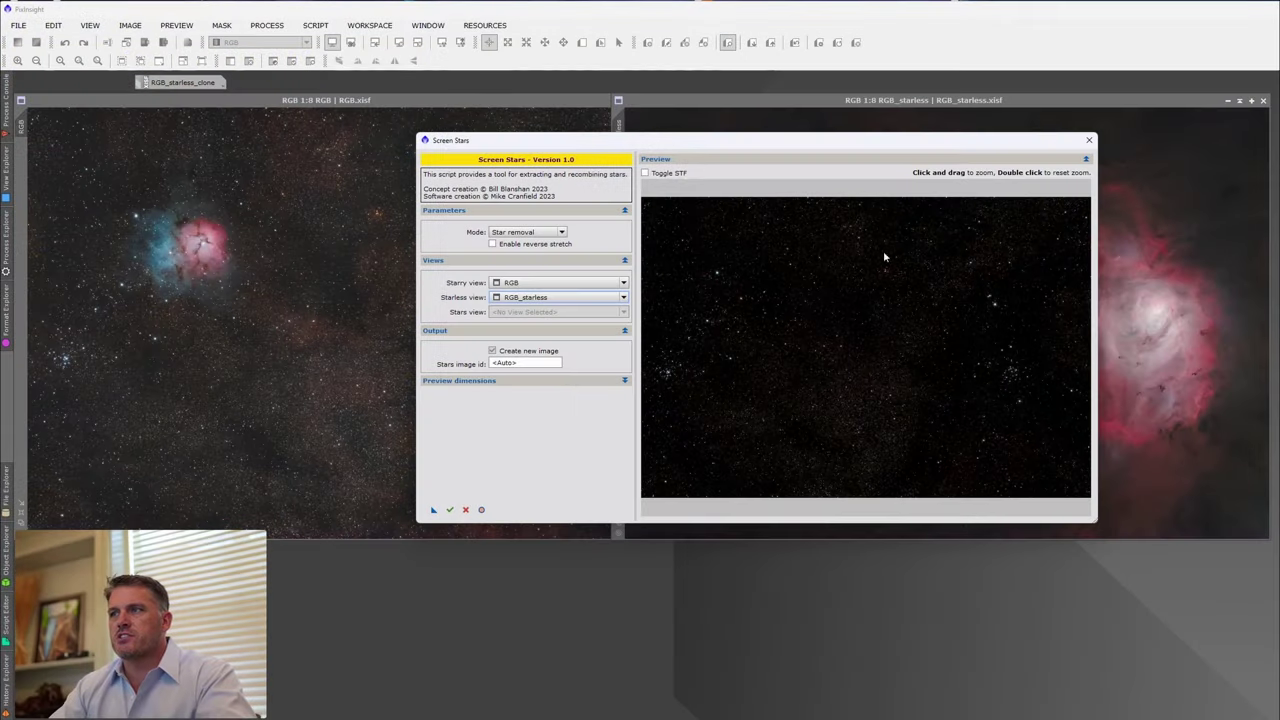
Inspect the extracted stars and the star cluster closely in the preview, and enable the reverse stretch for comparison.
{"action": "left_click_drag", "start_coordinate": [957, 331], "coordinate": [1048, 408]}
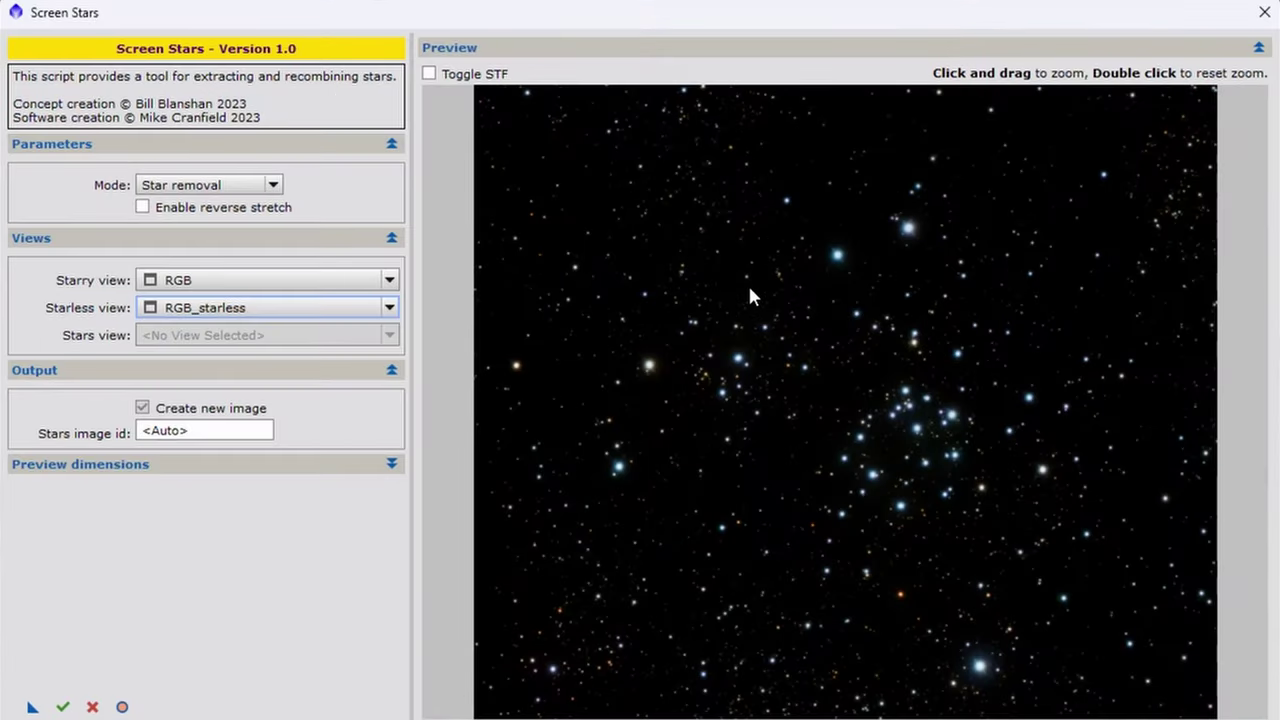
{"action": "double_click", "coordinate": [852, 341]}
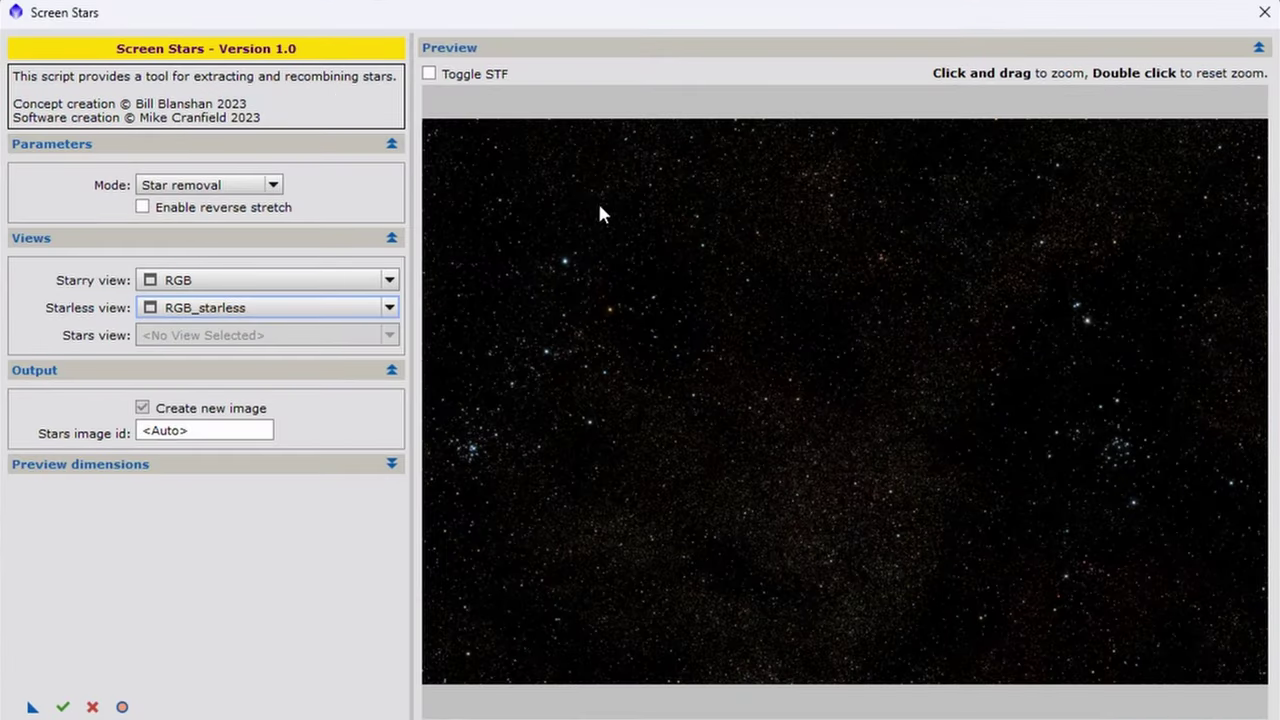
{"action": "left_click_drag", "start_coordinate": [517, 221], "coordinate": [628, 303]}
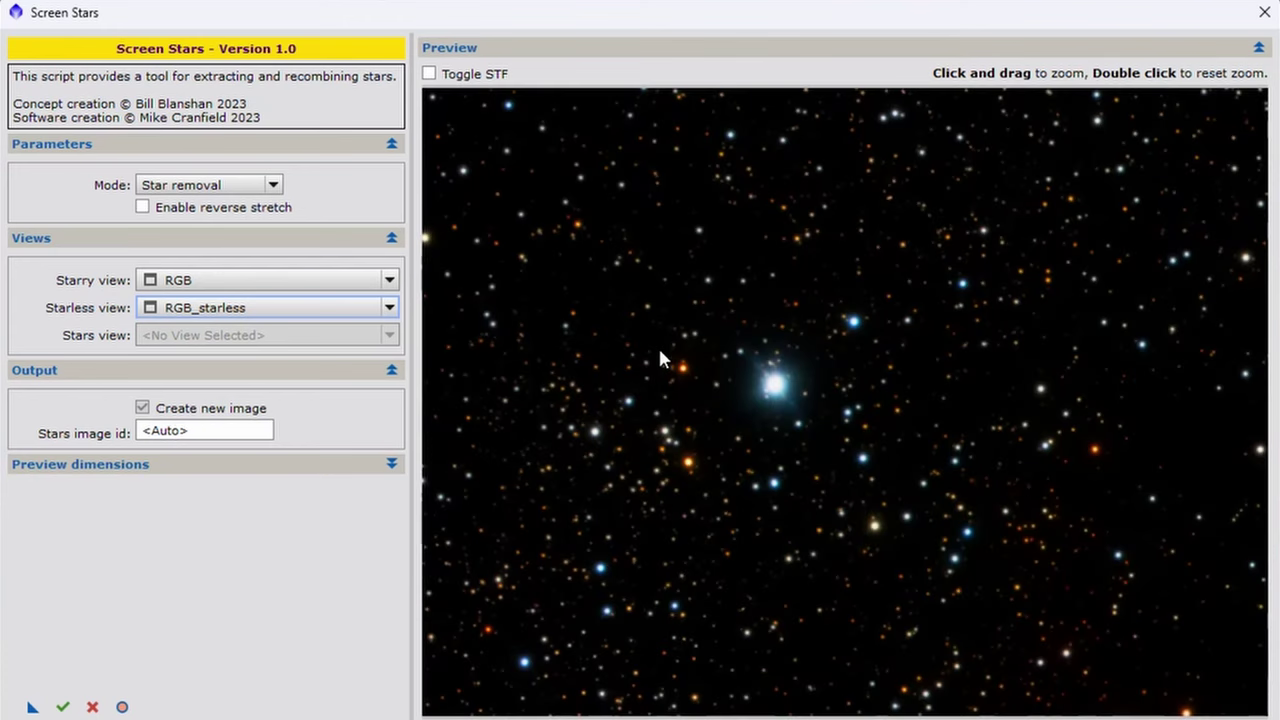
{"action": "double_click", "coordinate": [715, 248]}
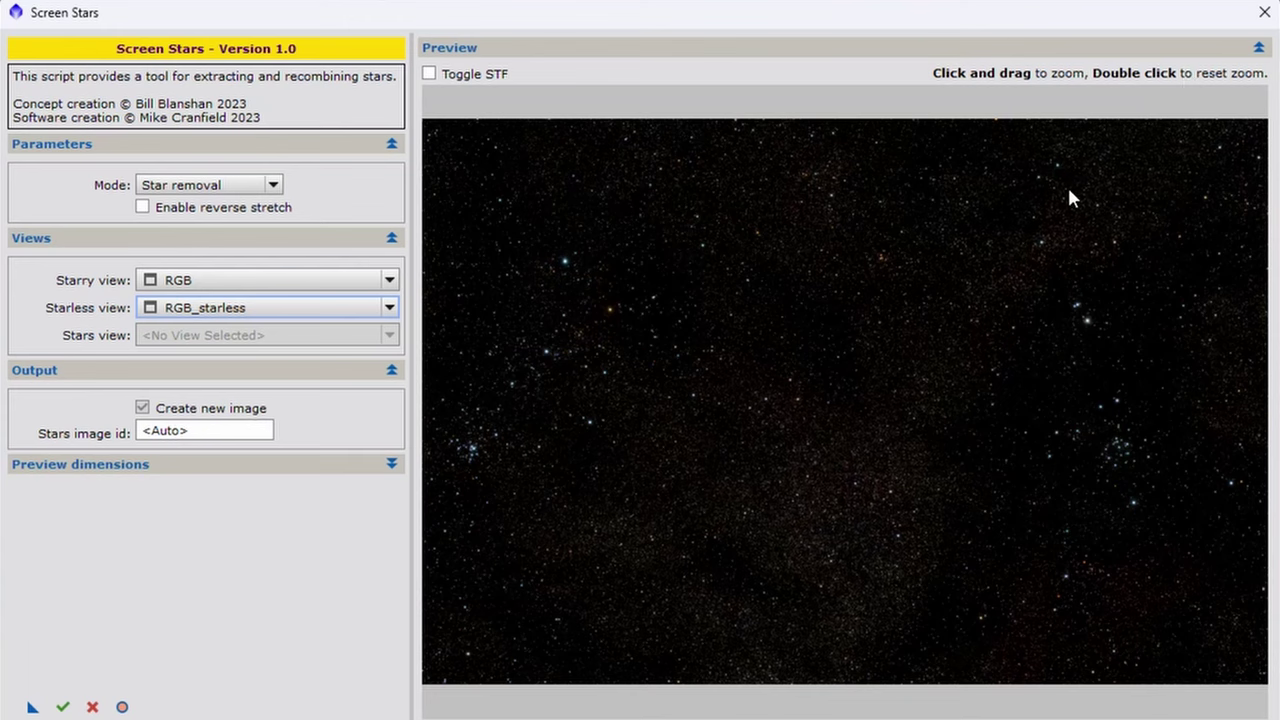
{"action": "left_click_drag", "start_coordinate": [1021, 381], "coordinate": [1182, 522]}
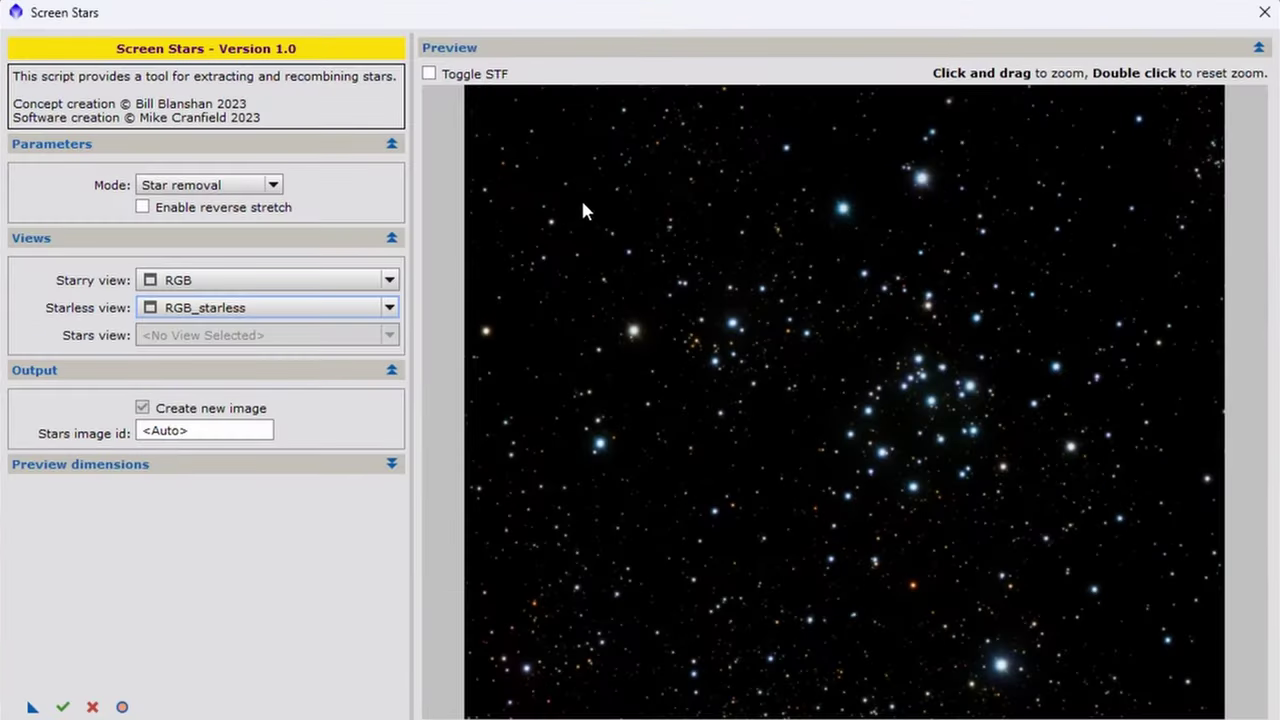
{"action": "left_click_drag", "start_coordinate": [585, 210], "coordinate": [1106, 611]}
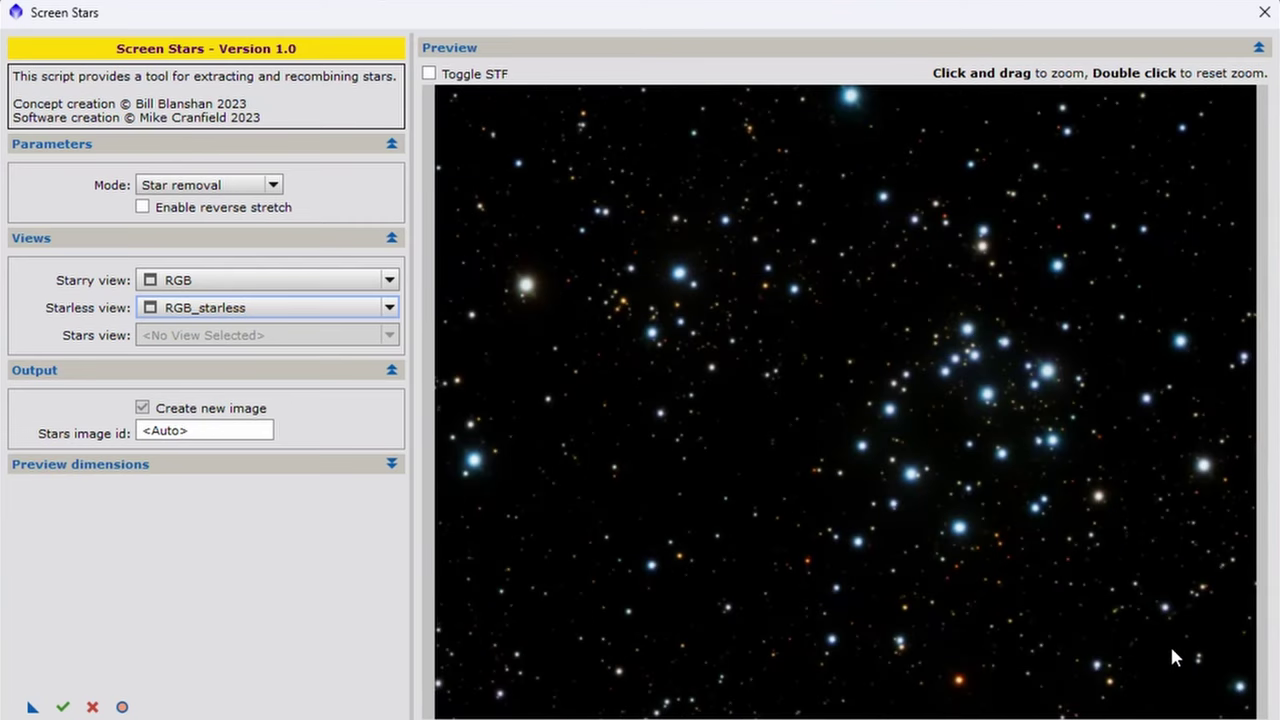
{"action": "left_click", "coordinate": [143, 209]}
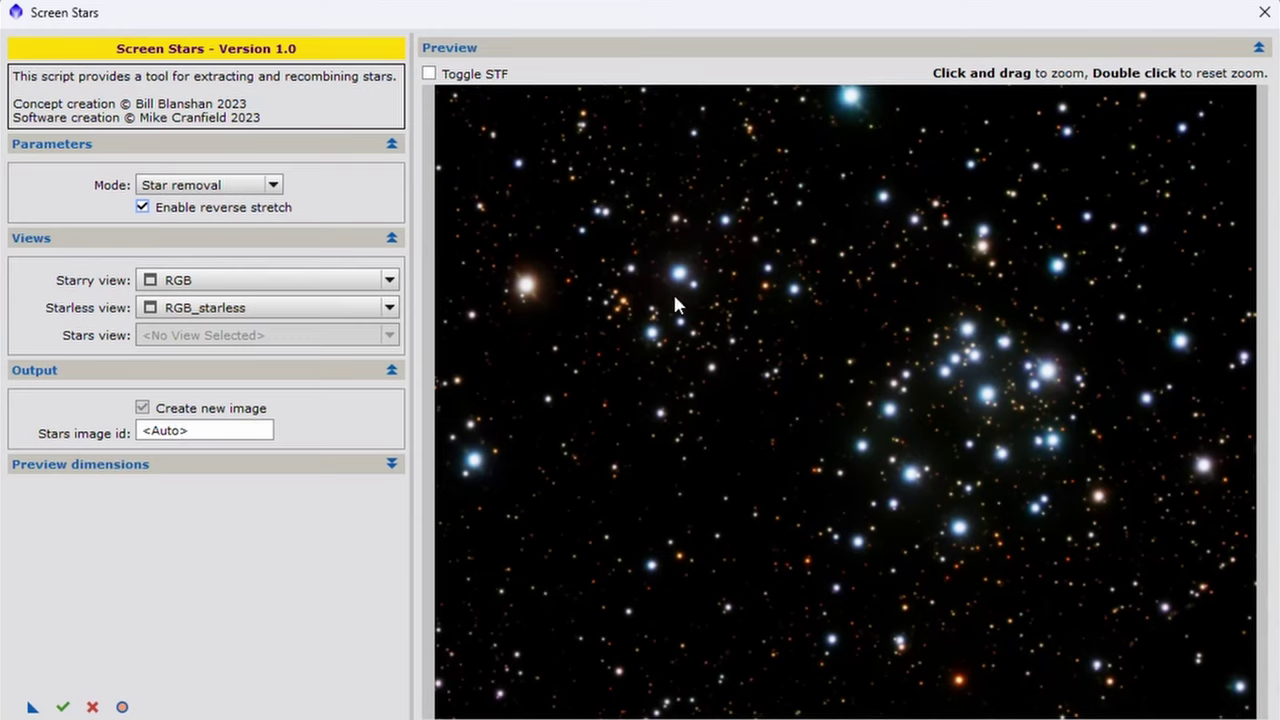
Compare the star extraction preview with and without reverse stretch, finishing with reverse stretch enabled.
{"action": "left_click", "coordinate": [143, 208]}
{"action": "left_click", "coordinate": [143, 208]}
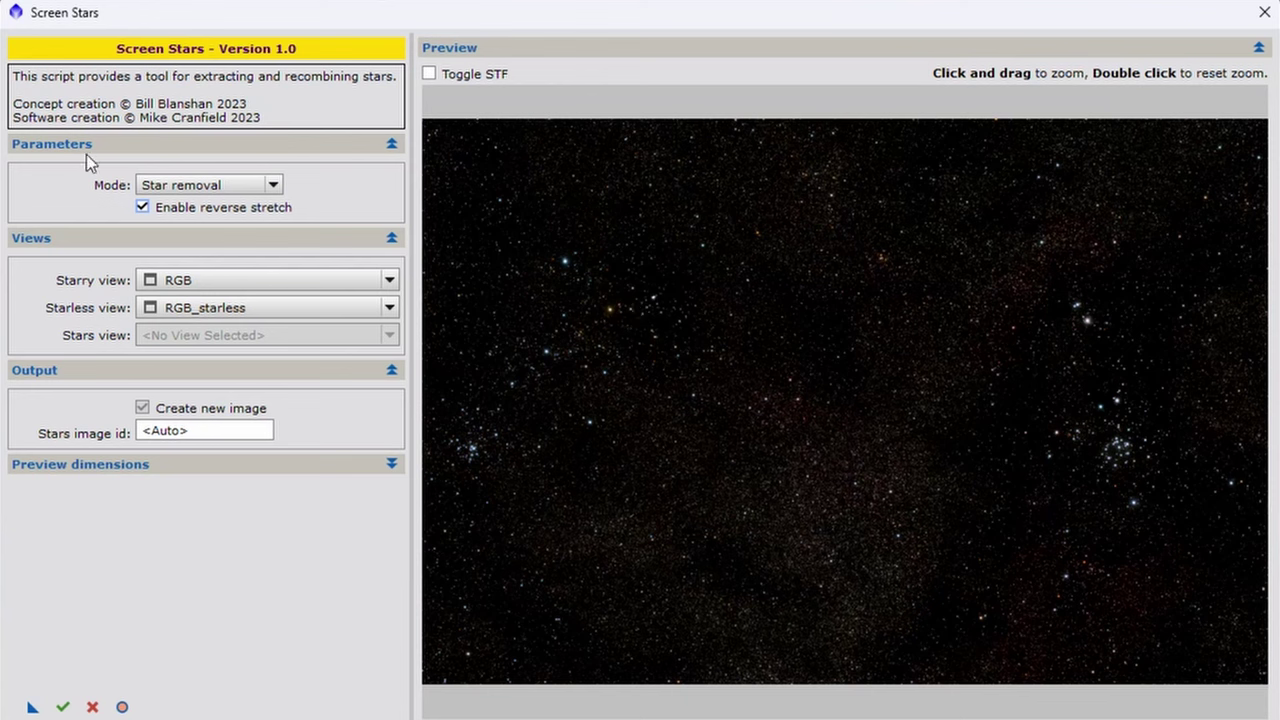
{"action": "left_click", "coordinate": [141, 208]}
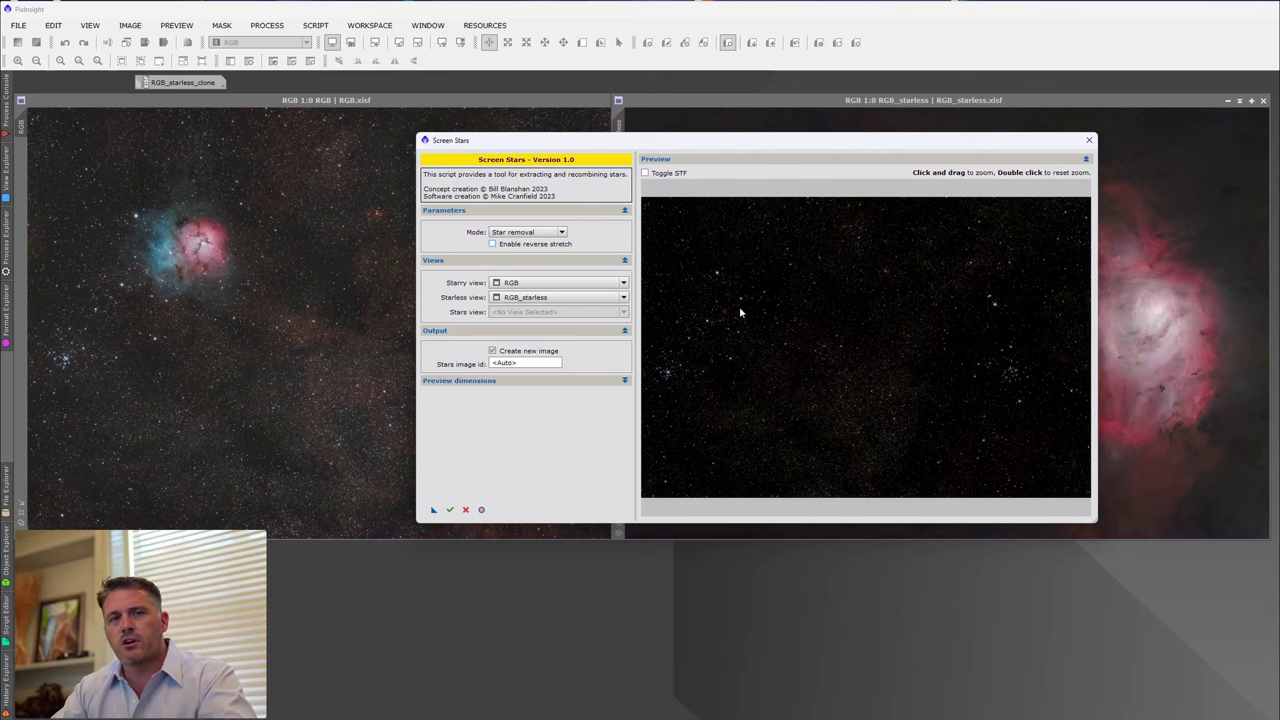
{"action": "left_click", "coordinate": [492, 244]}
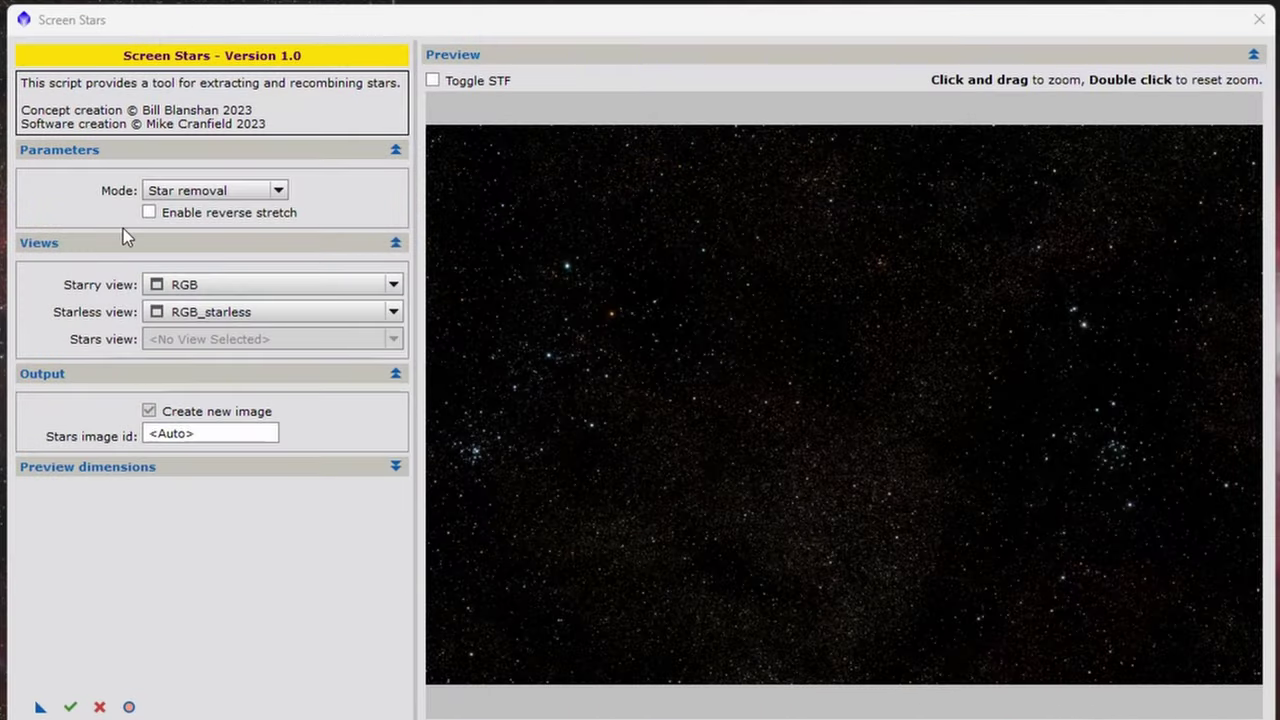
{"action": "left_click", "coordinate": [150, 213]}
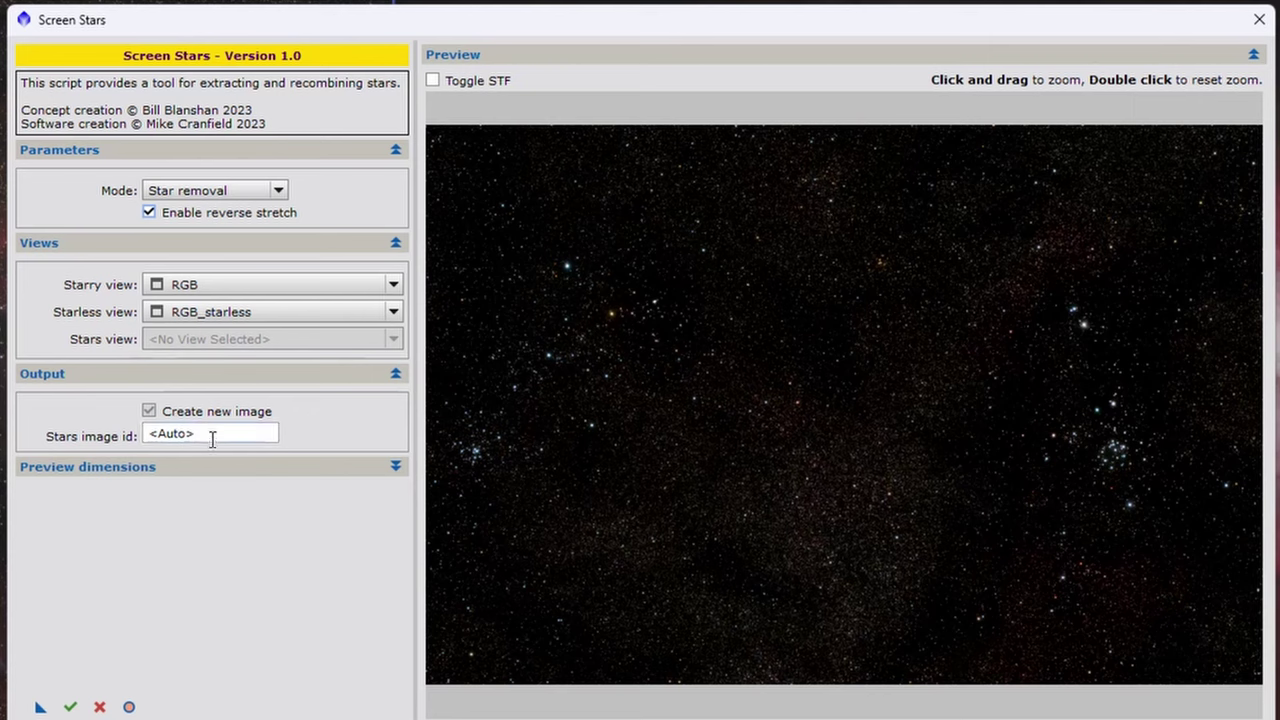
Set the stars image id to Stars and apply the script to generate the reverse-stretched star image.
{"action": "mouse_move", "coordinate": [238, 435]}
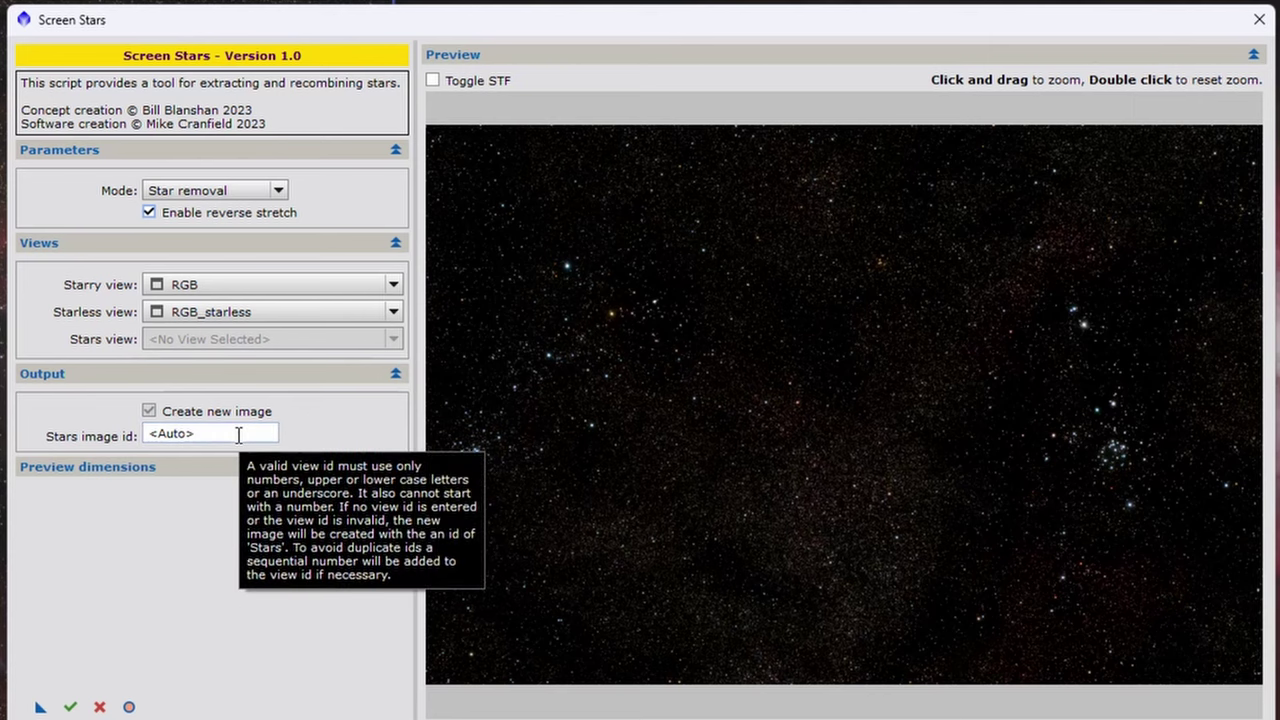
{"action": "left_click", "coordinate": [145, 435]}
{"action": "type", "text": "Star"}
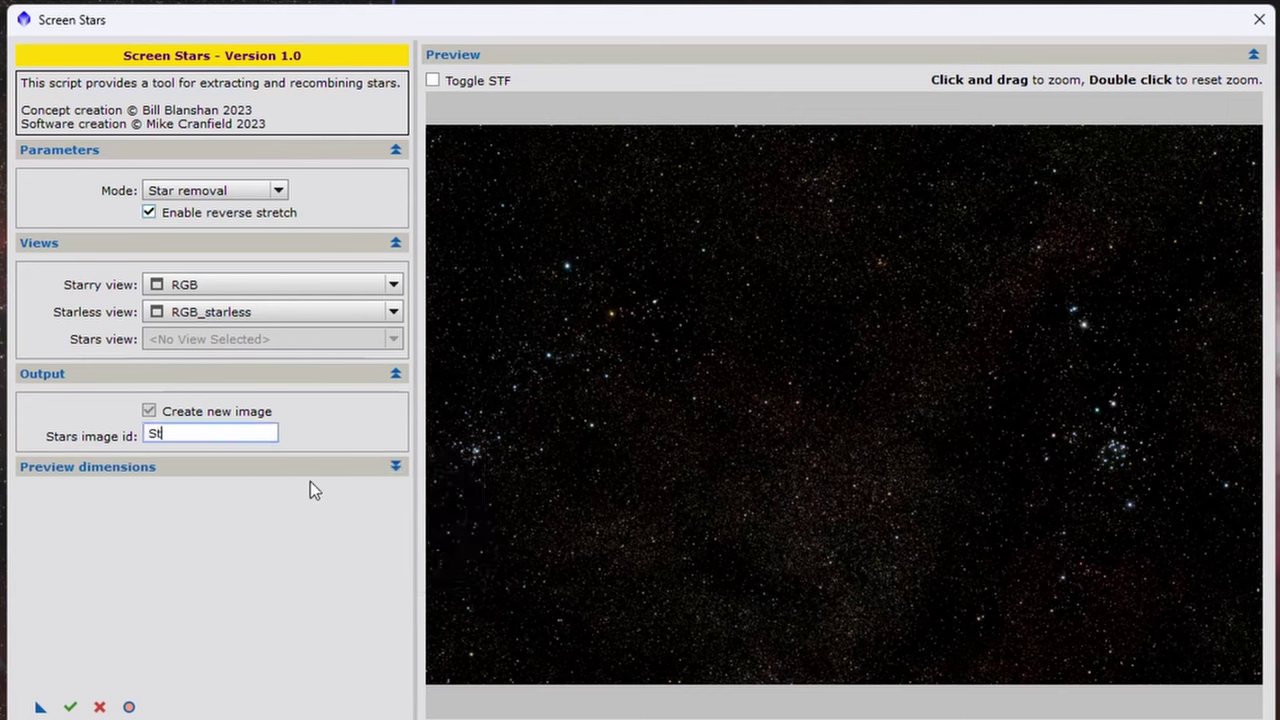
{"action": "type", "text": "s"}
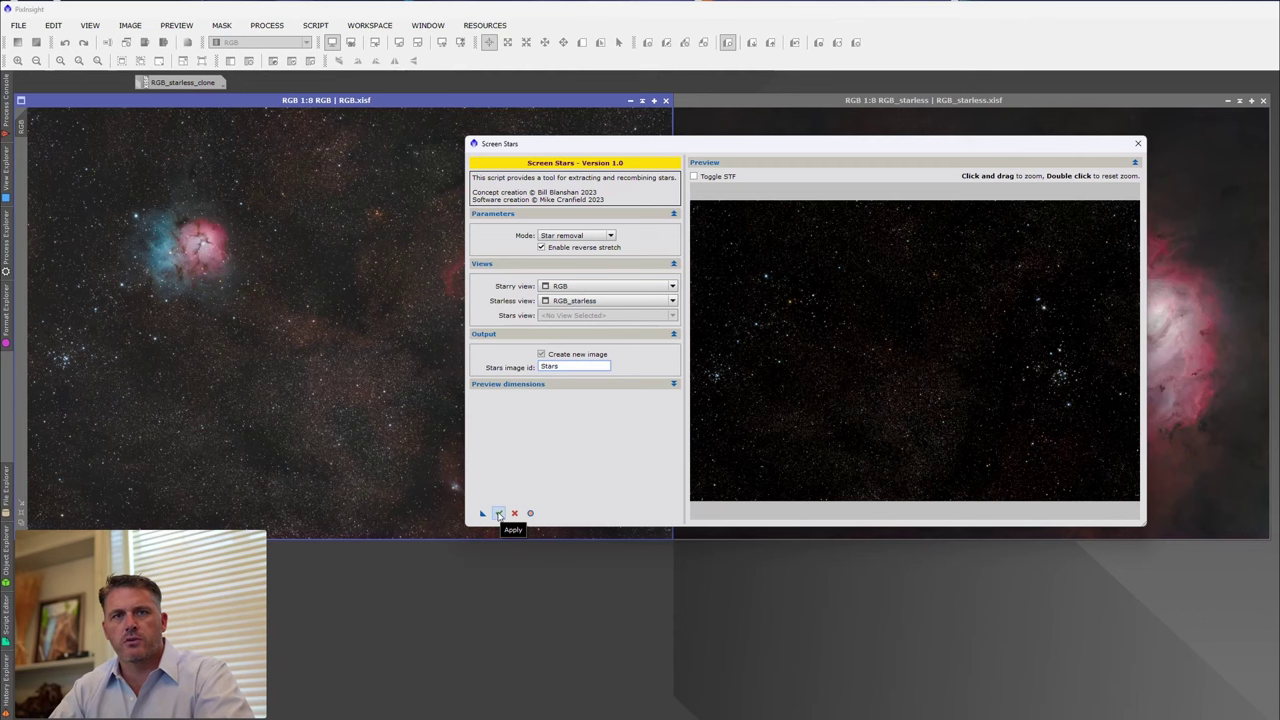
{"action": "left_click", "coordinate": [499, 514]}
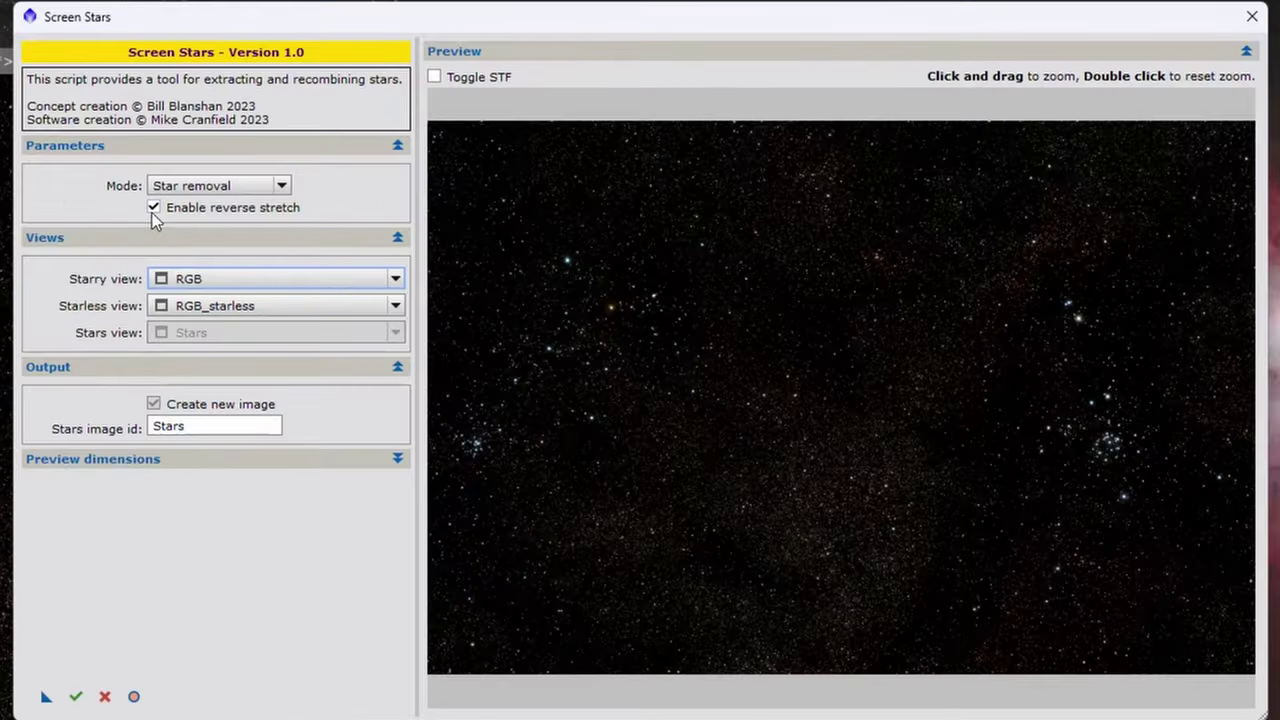
Disable the reverse stretch and generate a second star image with the id Stars_2.
{"action": "left_click", "coordinate": [153, 208]}
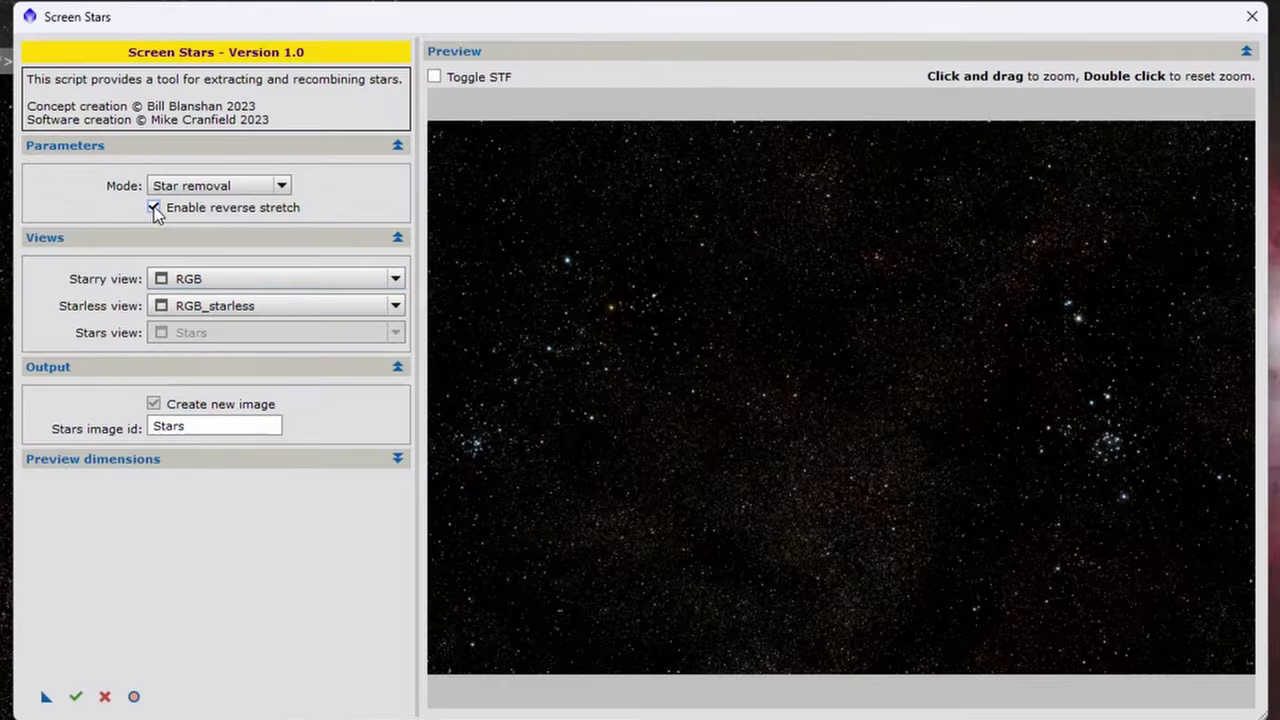
{"action": "left_click", "coordinate": [208, 426]}
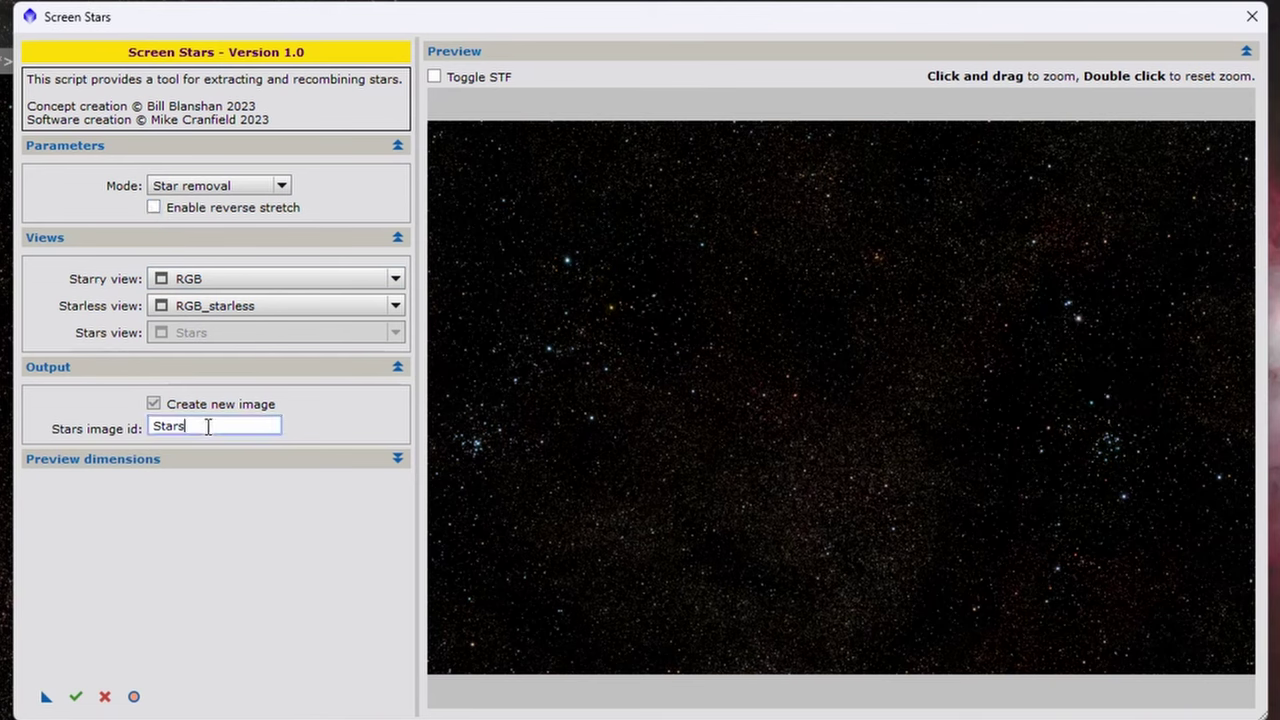
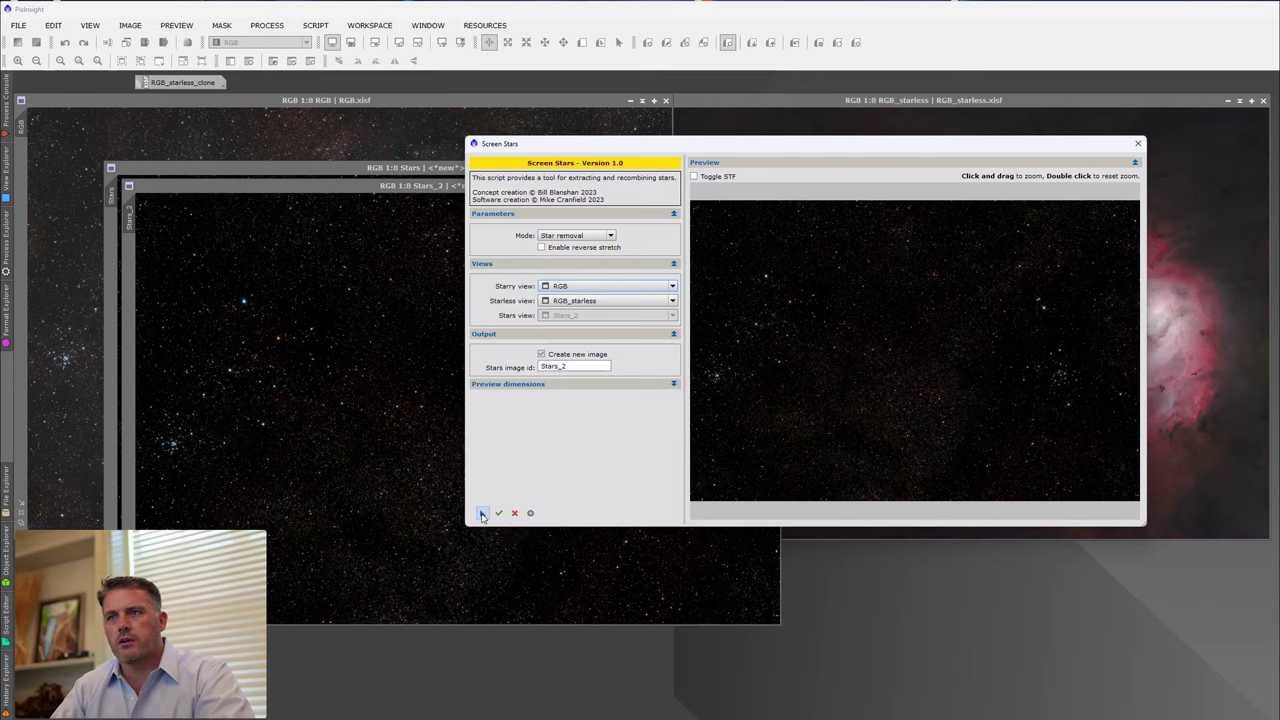
Save the script instance as a workspace process icon, close the script dialog, and name the icon ScreenStars.
{"action": "left_click_drag", "start_coordinate": [481, 513], "coordinate": [680, 83]}
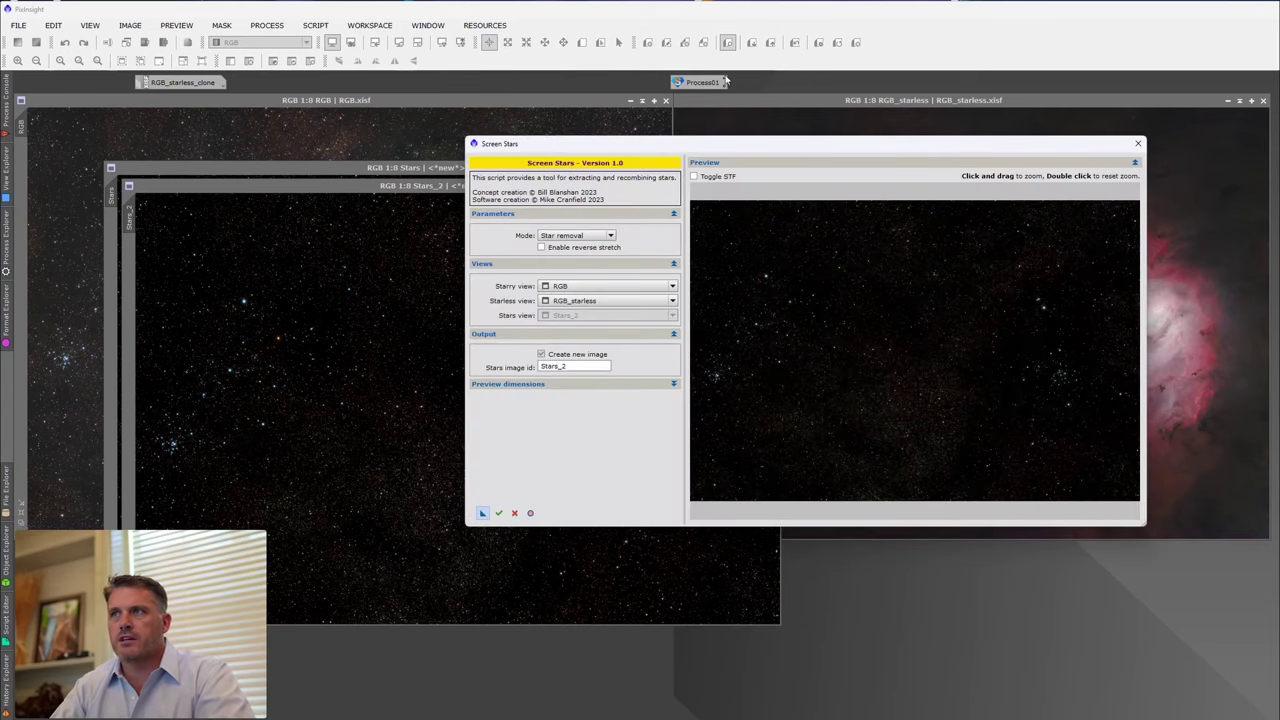
{"action": "left_click", "coordinate": [1137, 143]}
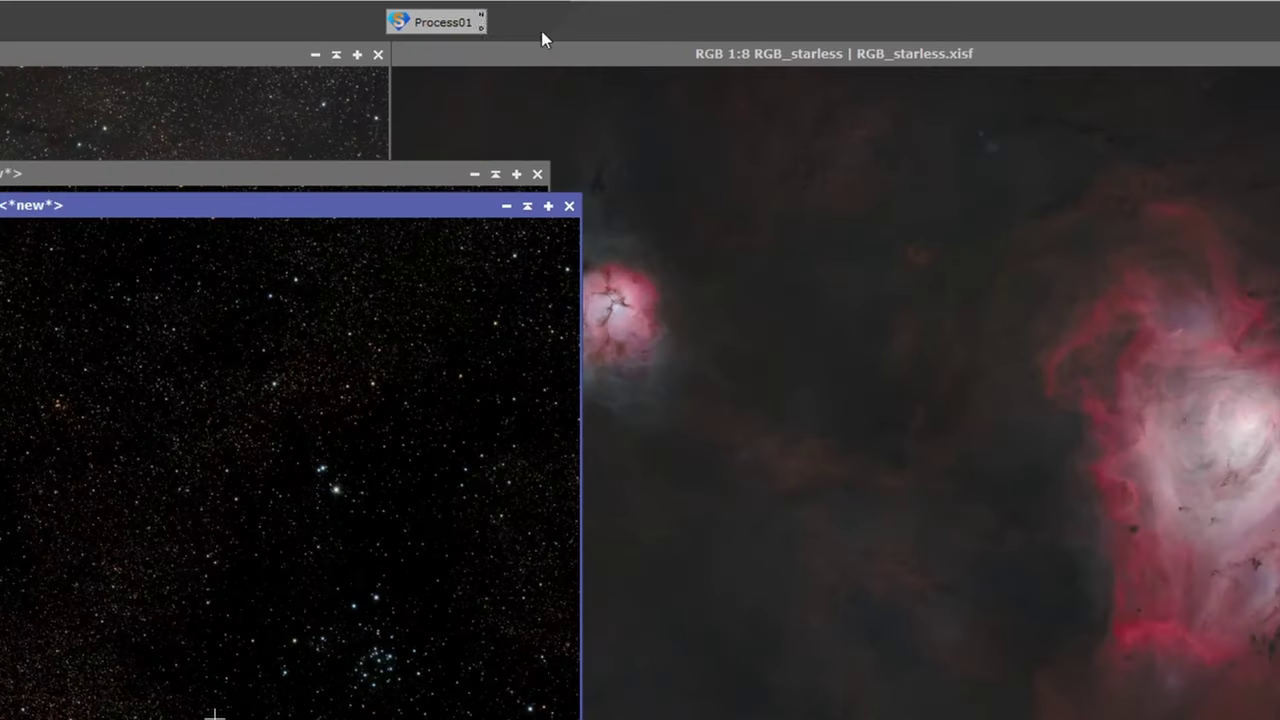
{"action": "left_click", "coordinate": [481, 14]}
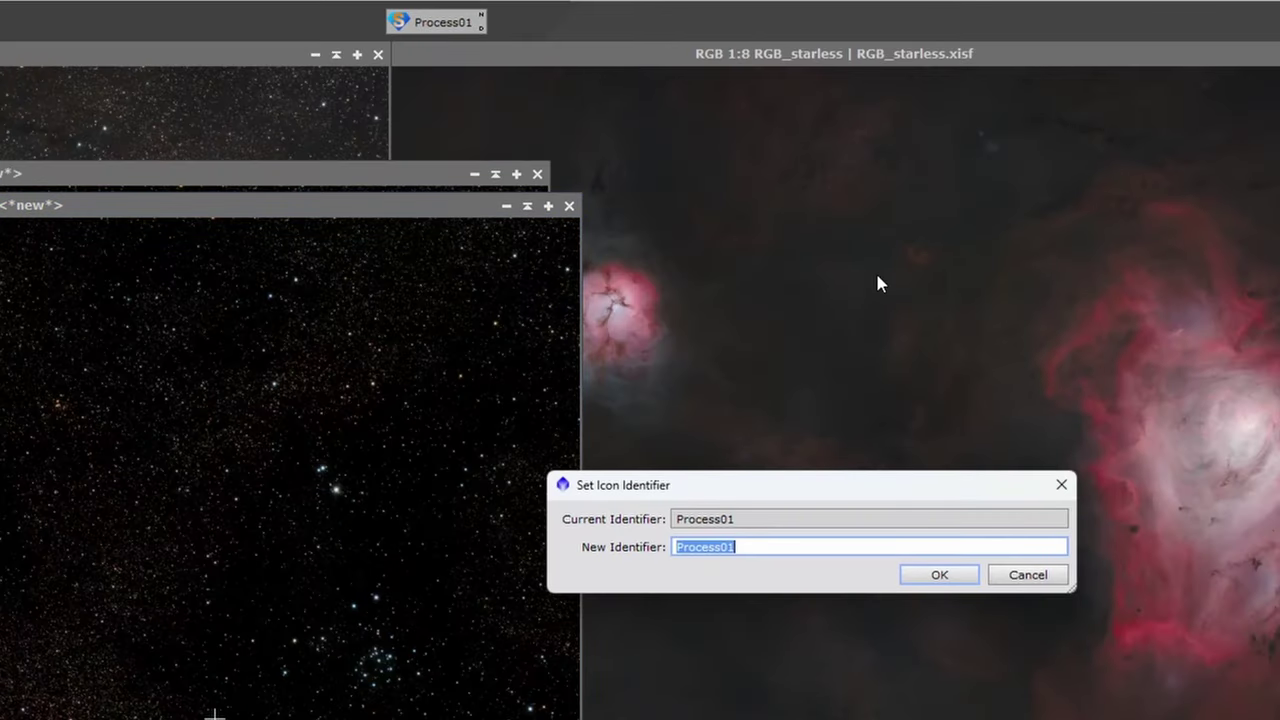
{"action": "type", "text": "ScreenStars"}
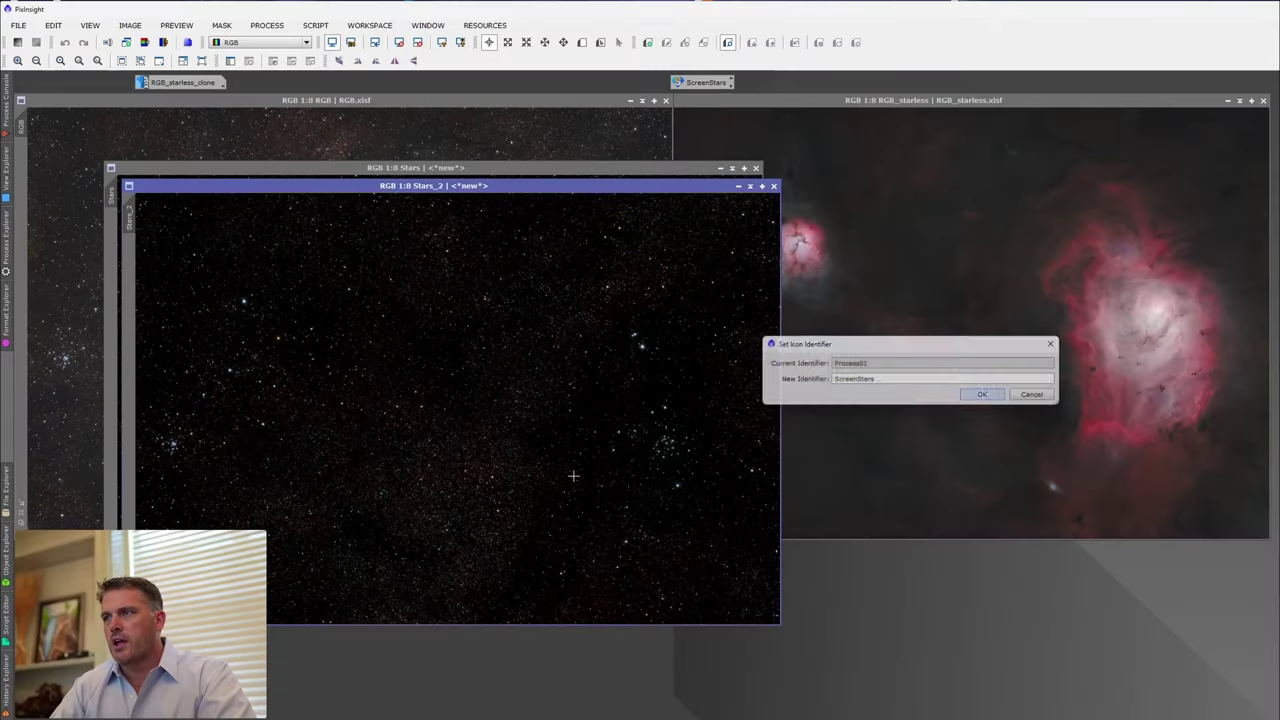
{"action": "key", "text": "Return"}
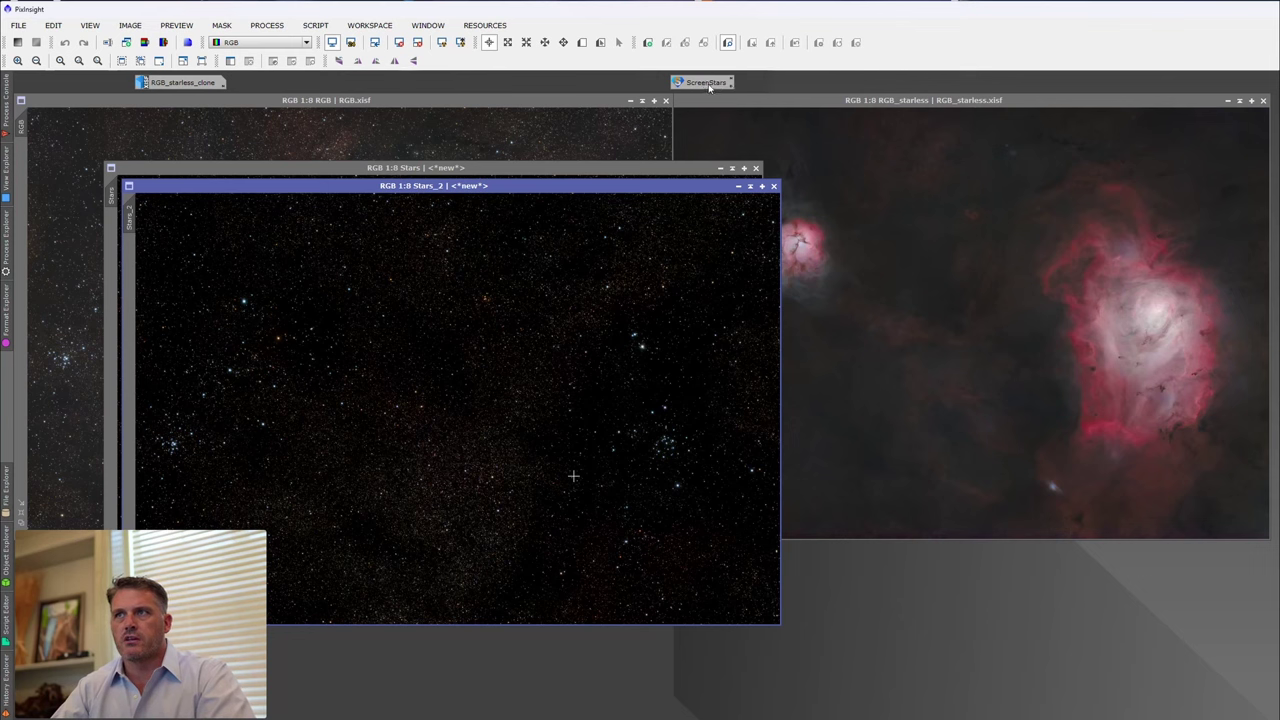
{"action": "left_click", "coordinate": [709, 86]}
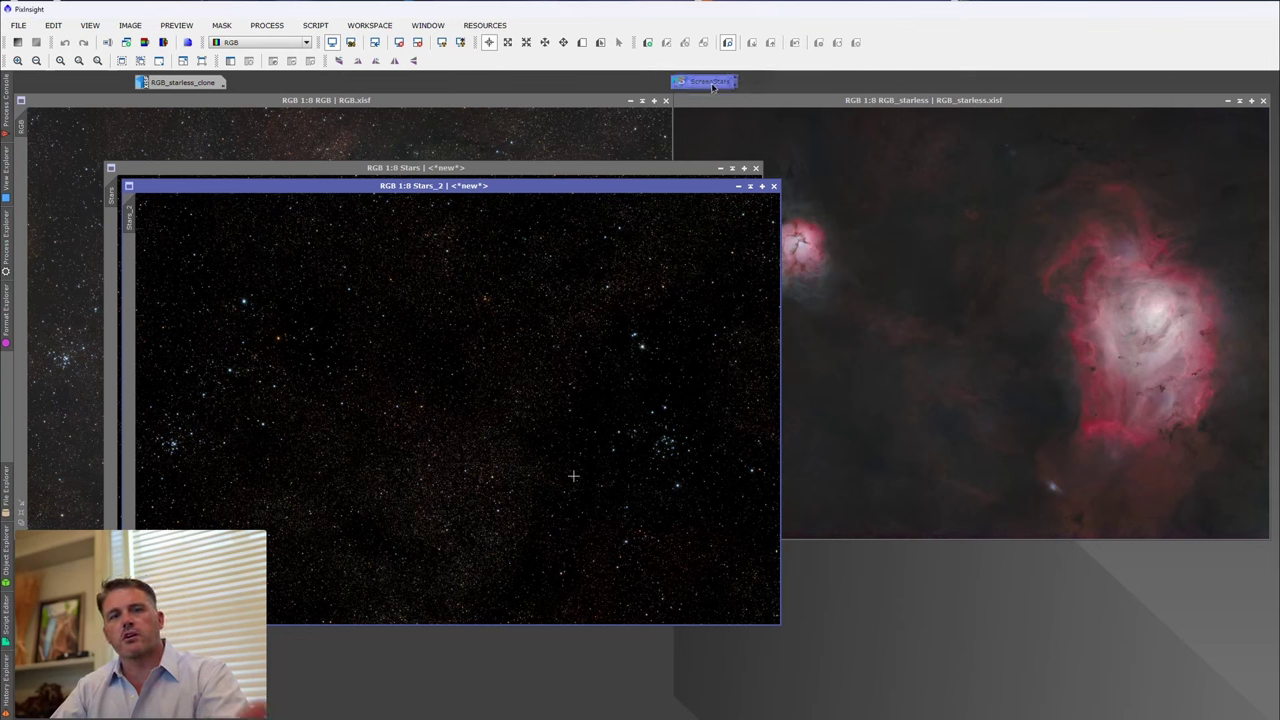
{"action": "left_click_drag", "start_coordinate": [712, 88], "coordinate": [710, 84]}
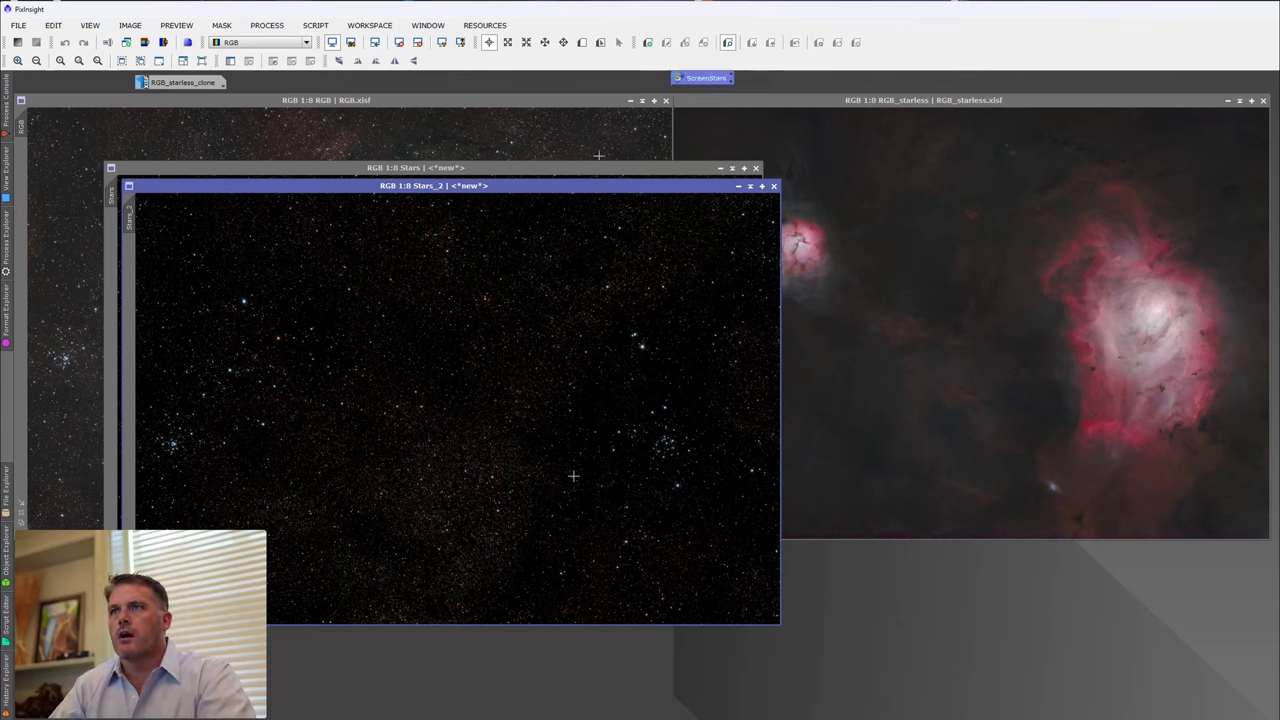
Arrange the Stars and Stars_2 images side by side in the workspace for comparison.
{"action": "left_click_drag", "start_coordinate": [577, 188], "coordinate": [1157, 167]}
{"action": "left_click_drag", "start_coordinate": [531, 170], "coordinate": [466, 126]}
{"action": "left_click_drag", "start_coordinate": [814, 168], "coordinate": [757, 122]}
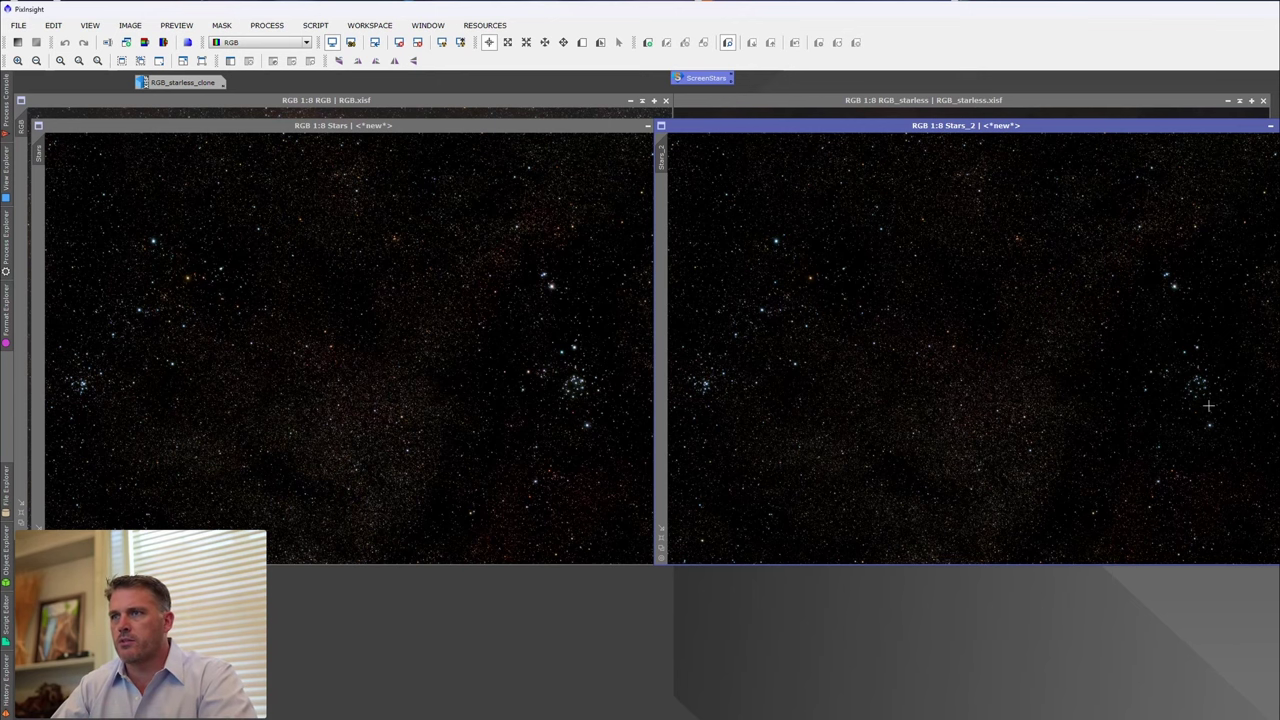
Examine the star clusters in the Stars image at 2:1 zoom.
{"action": "scroll", "coordinate": [579, 398], "scroll_direction": "up", "scroll_amount": 5}
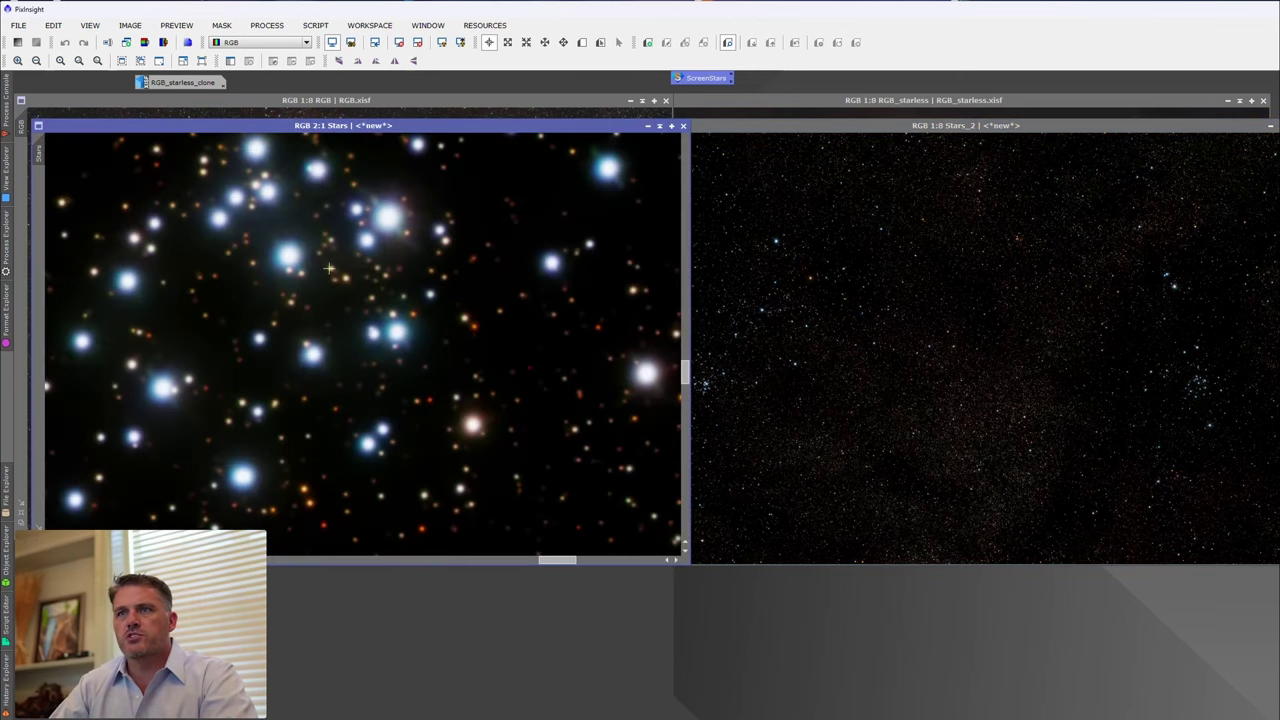
{"action": "scroll", "coordinate": [520, 430], "scroll_direction": "down", "scroll_amount": 1}
{"action": "scroll", "coordinate": [450, 440], "scroll_direction": "up", "scroll_amount": 1}
{"action": "scroll", "coordinate": [520, 400], "scroll_direction": "down", "scroll_amount": 1}
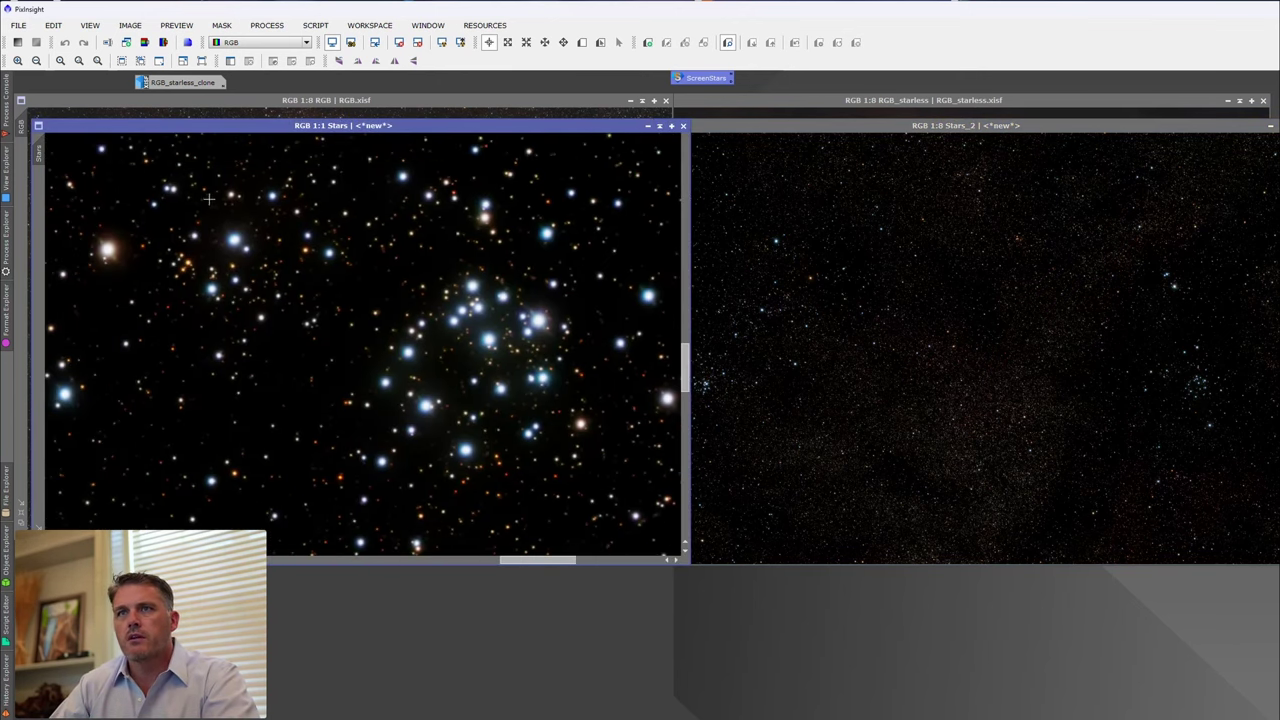
{"action": "scroll", "coordinate": [209, 199], "scroll_direction": "up", "scroll_amount": 1}
{"action": "left_click_drag", "start_coordinate": [545, 553], "coordinate": [538, 556]}
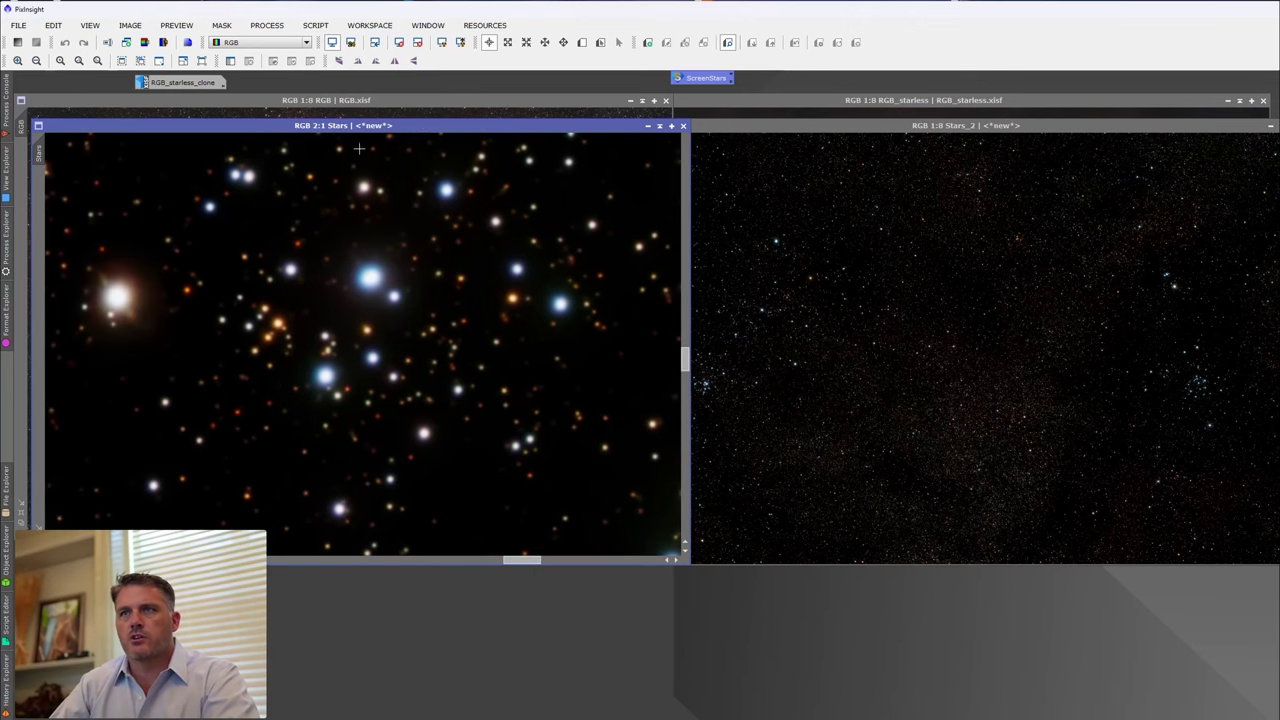
Match the Stars_2 view to the 2:1 zoom and position of Stars, and compare star colors and halos side by side.
{"action": "left_click_drag", "start_coordinate": [359, 128], "coordinate": [459, 260]}
{"action": "left_click_drag", "start_coordinate": [163, 287], "coordinate": [660, 158]}
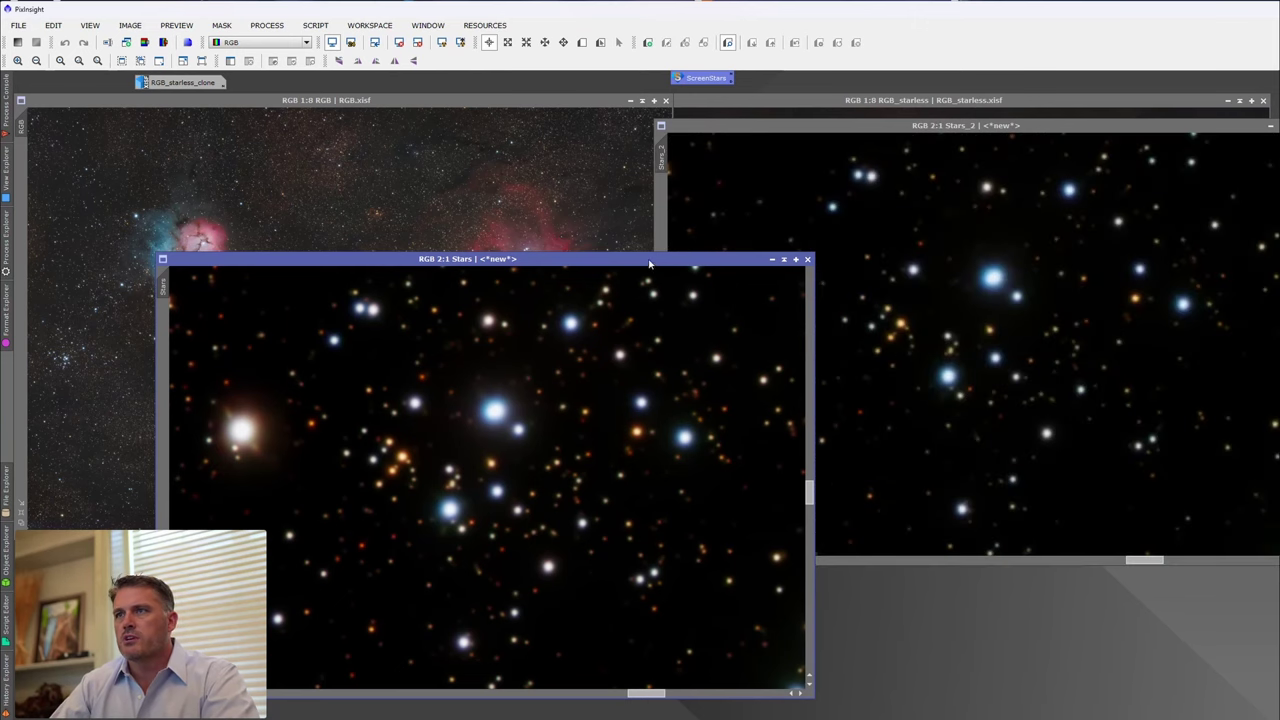
{"action": "left_click_drag", "start_coordinate": [649, 263], "coordinate": [554, 130]}
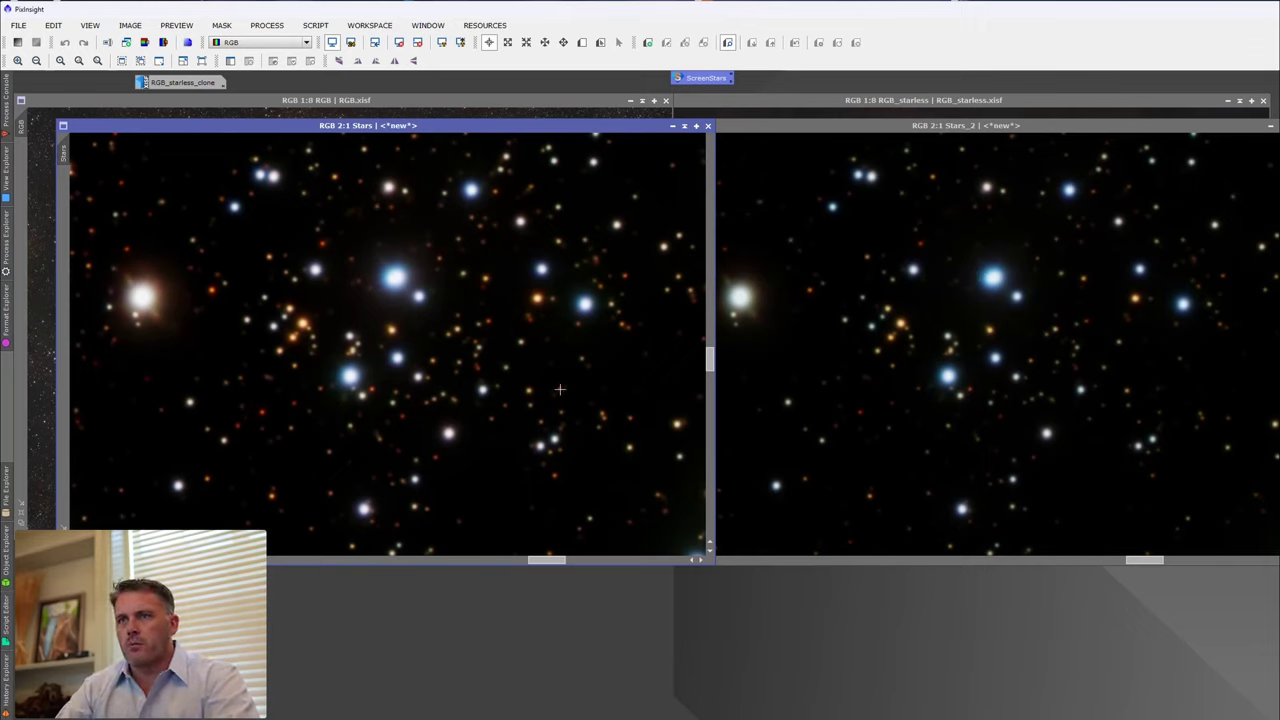
{"action": "left_click", "coordinate": [900, 322]}
{"action": "left_click_drag", "start_coordinate": [900, 322], "coordinate": [944, 331]}
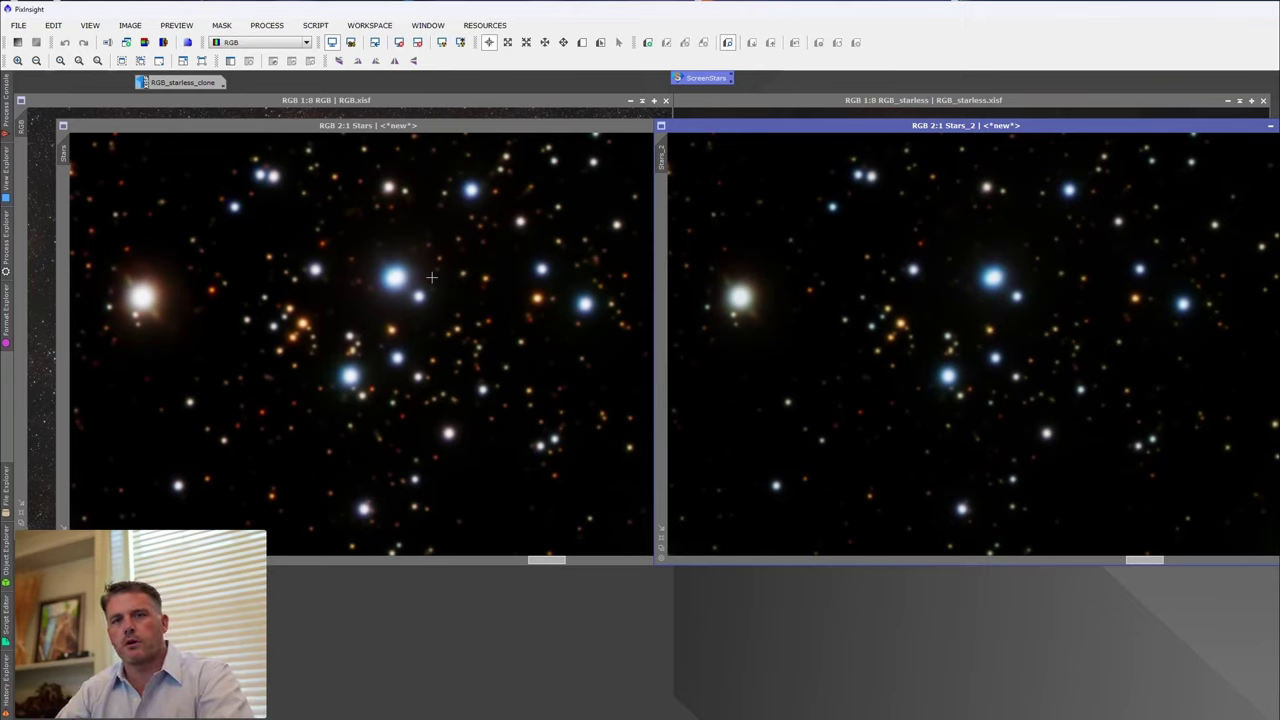
Match the original RGB view to the 2:1 zoom and position of Stars, and compare the stars in both images.
{"action": "double_click", "coordinate": [437, 126]}
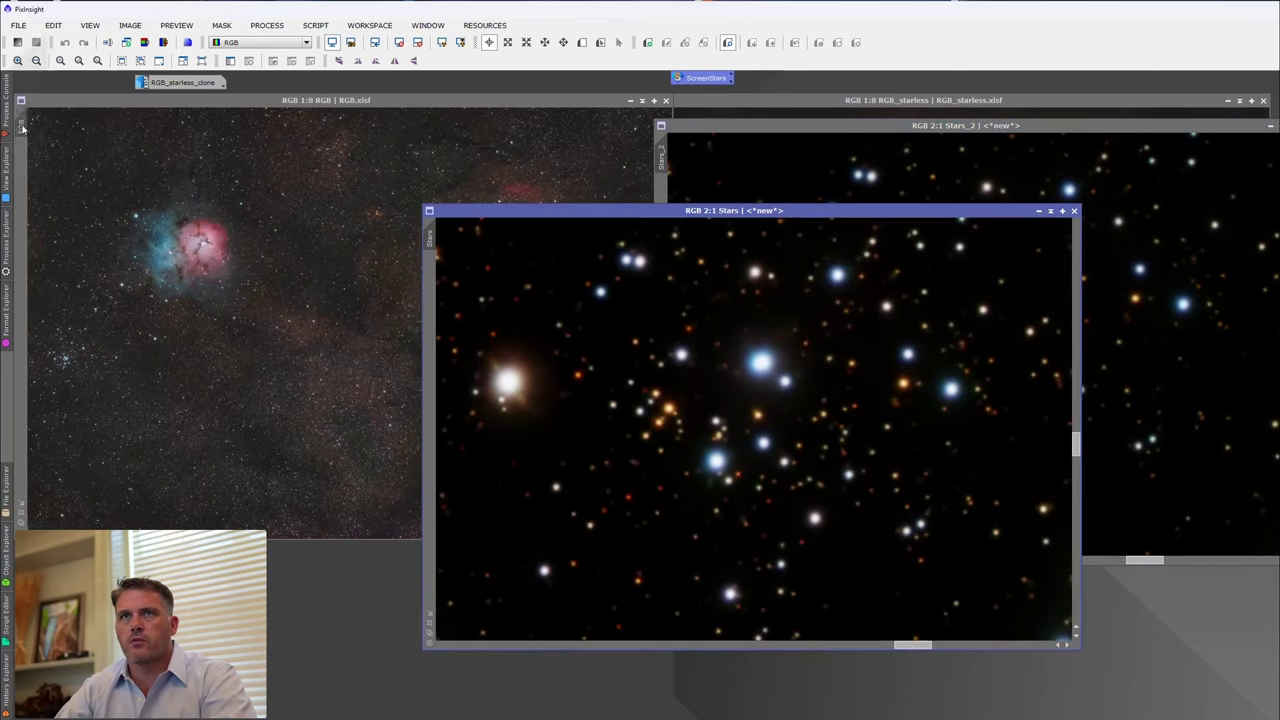
{"action": "scroll", "coordinate": [505, 193], "scroll_direction": "up", "scroll_amount": 9}
{"action": "left_click_drag", "start_coordinate": [636, 211], "coordinate": [790, 198]}
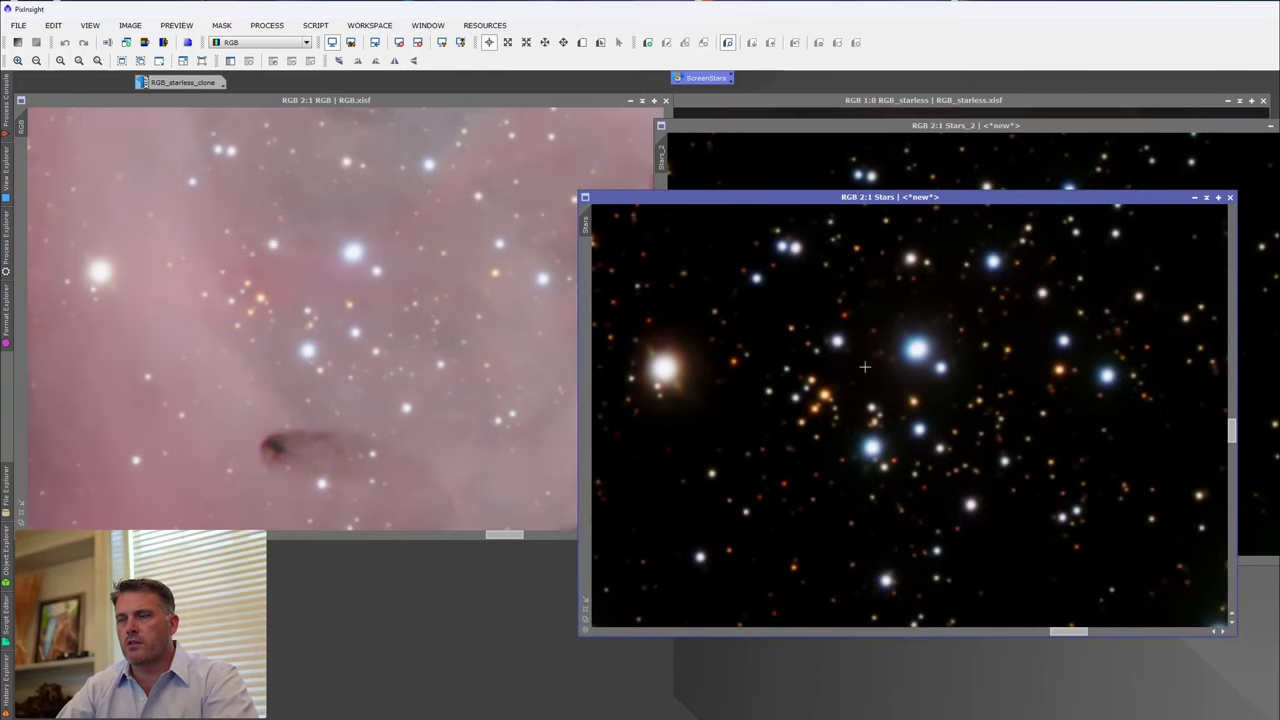
{"action": "left_click_drag", "start_coordinate": [840, 197], "coordinate": [422, 180]}
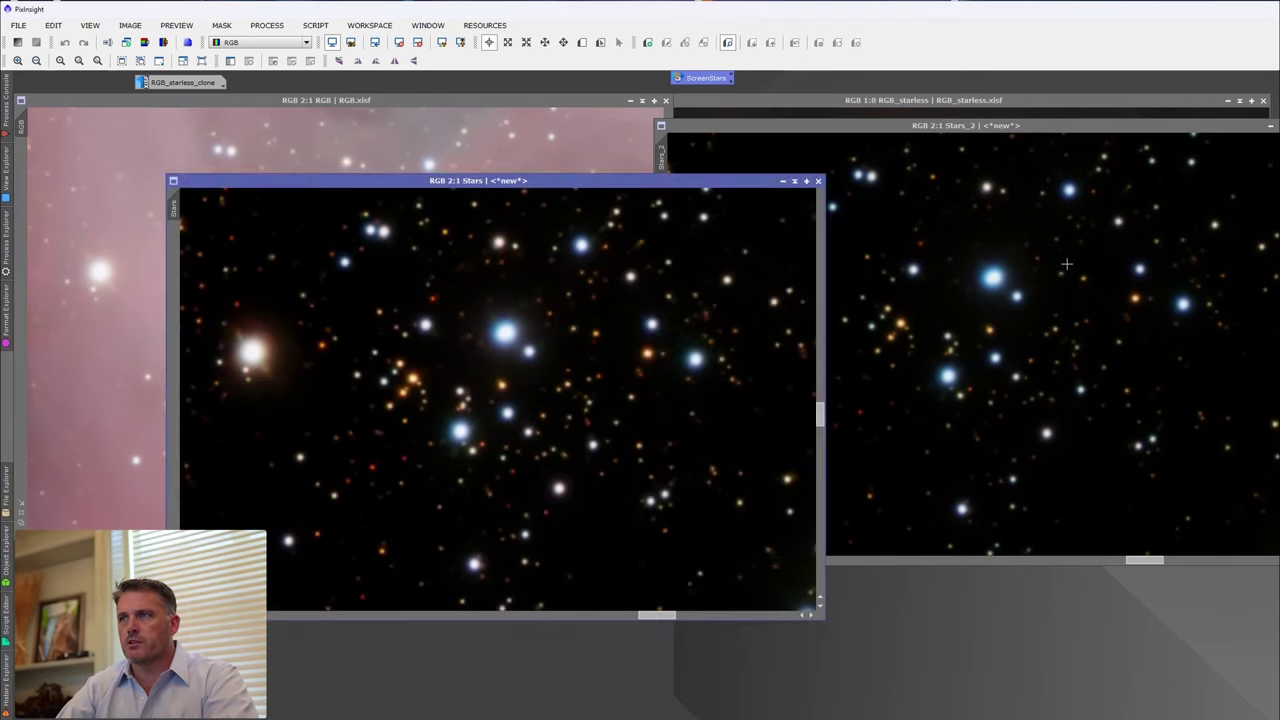
Close the Stars_2 image and return the Stars image to 1:8 zoom.
{"action": "left_click", "coordinate": [967, 187]}
{"action": "left_click_drag", "start_coordinate": [975, 128], "coordinate": [826, 222]}
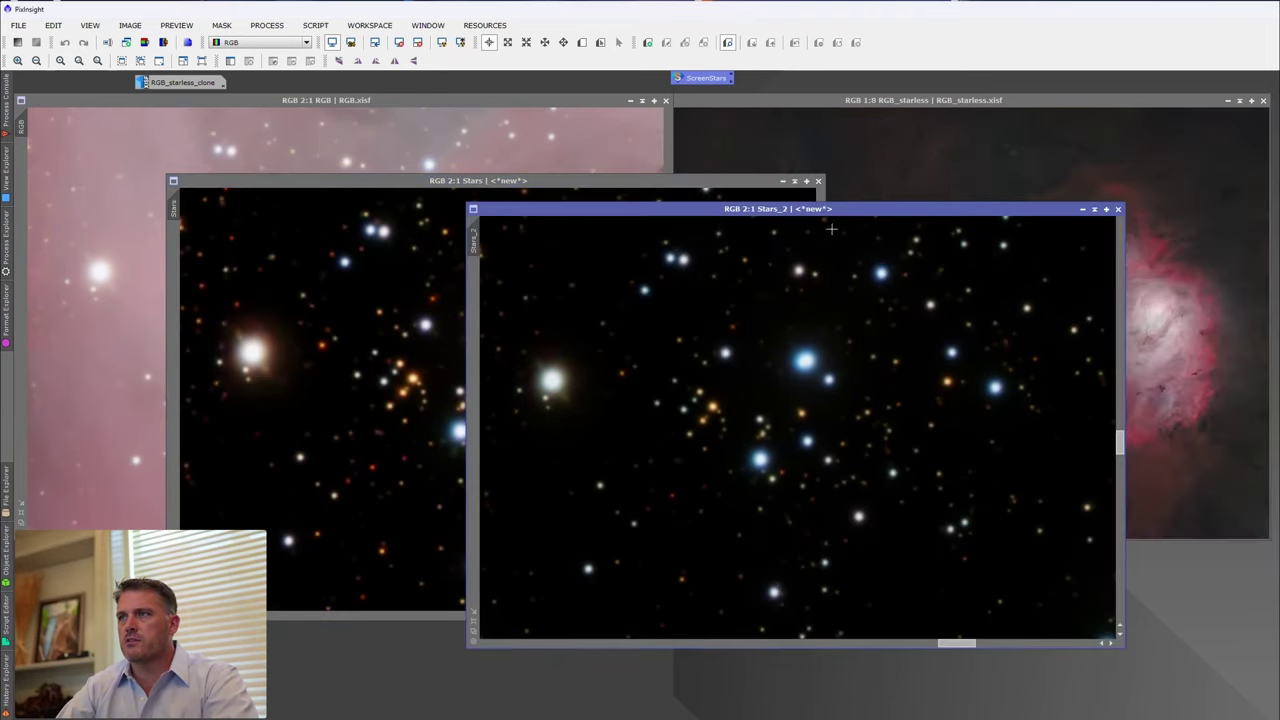
{"action": "left_click", "coordinate": [1108, 209]}
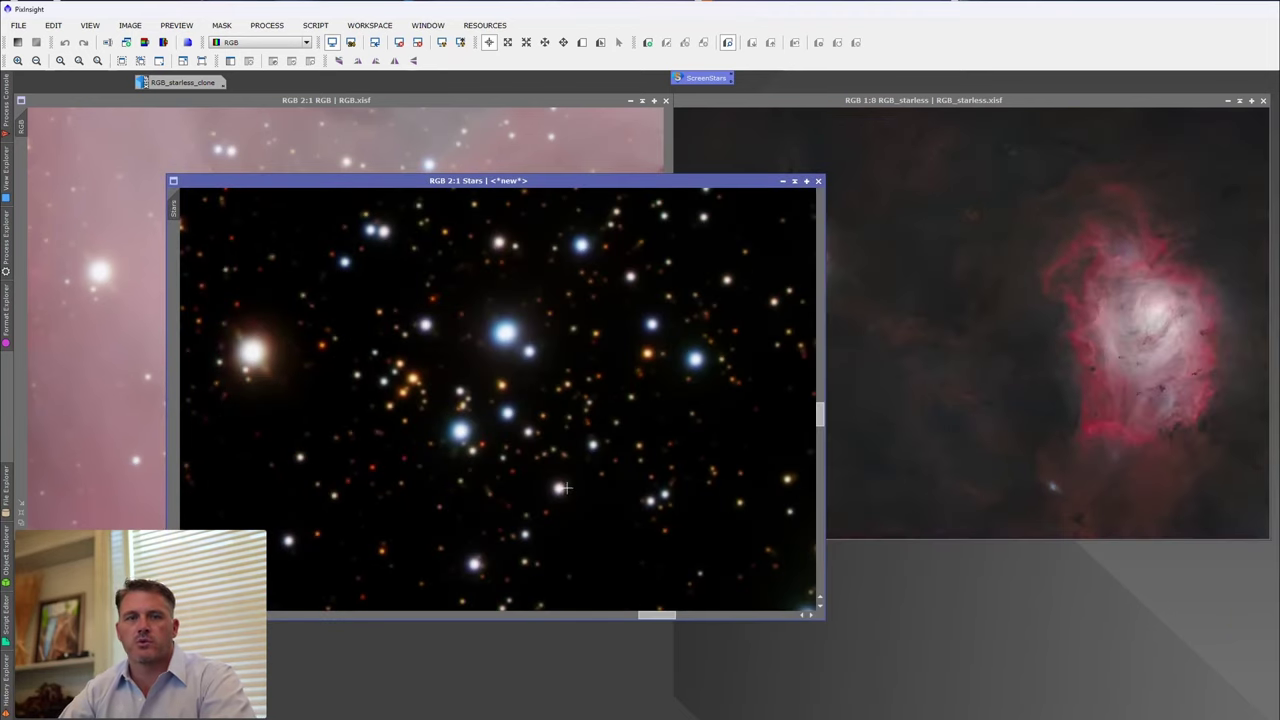
{"action": "scroll", "coordinate": [511, 428], "scroll_direction": "down", "scroll_amount": 6}
{"action": "scroll", "coordinate": [511, 428], "scroll_direction": "down", "scroll_amount": 2}
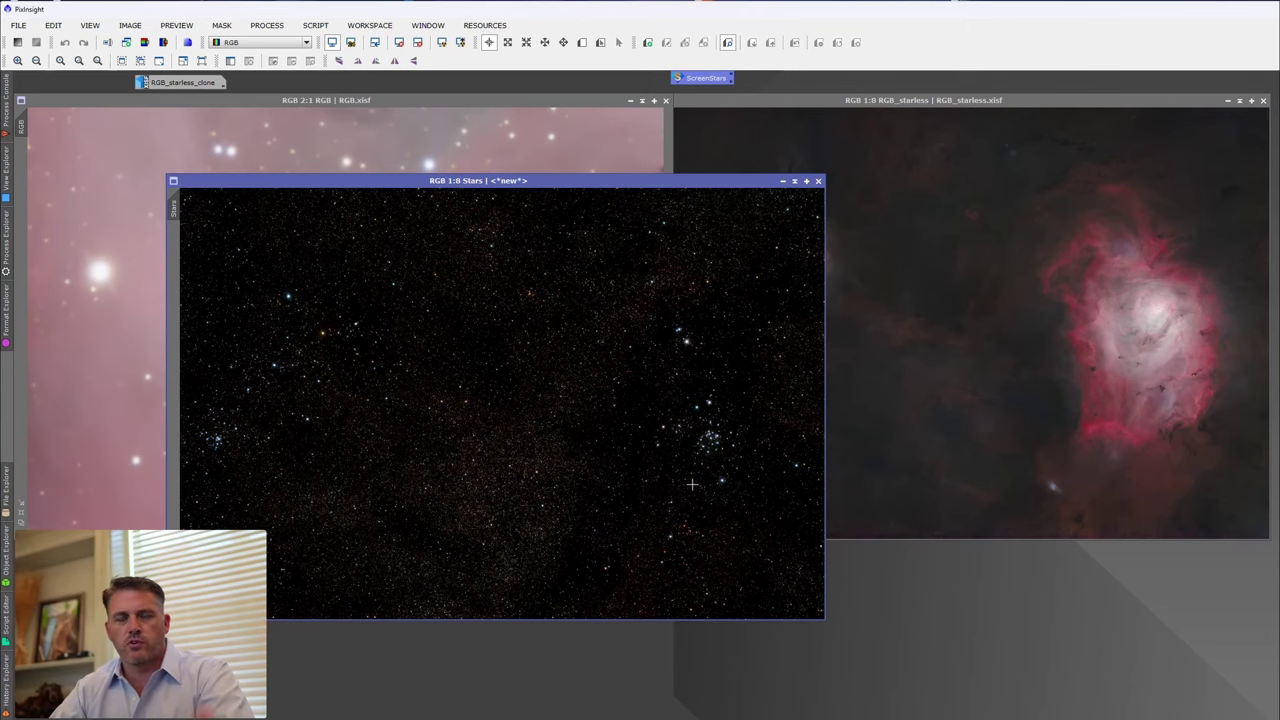
Restore the minimized RGB_starless_clone image and place it side by side with the Stars image.
{"action": "double_click", "coordinate": [176, 84]}
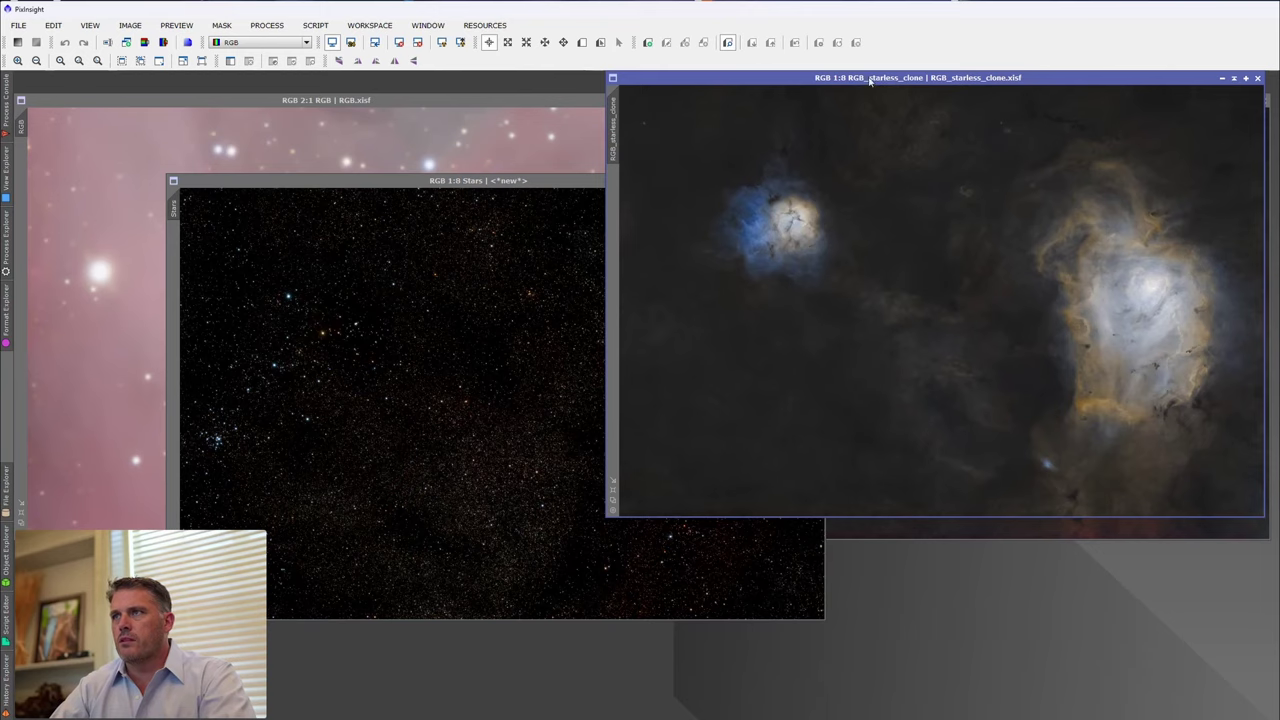
{"action": "left_click_drag", "start_coordinate": [870, 82], "coordinate": [906, 185]}
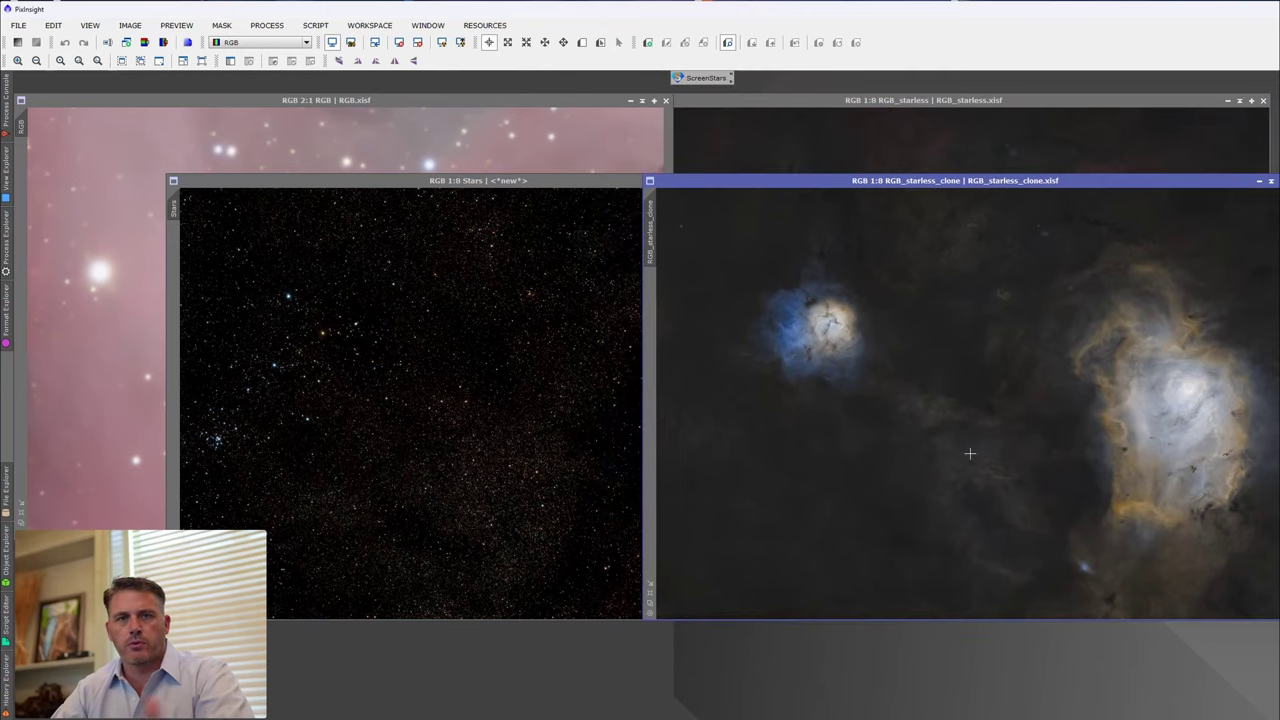
{"action": "left_click_drag", "start_coordinate": [926, 182], "coordinate": [873, 150]}
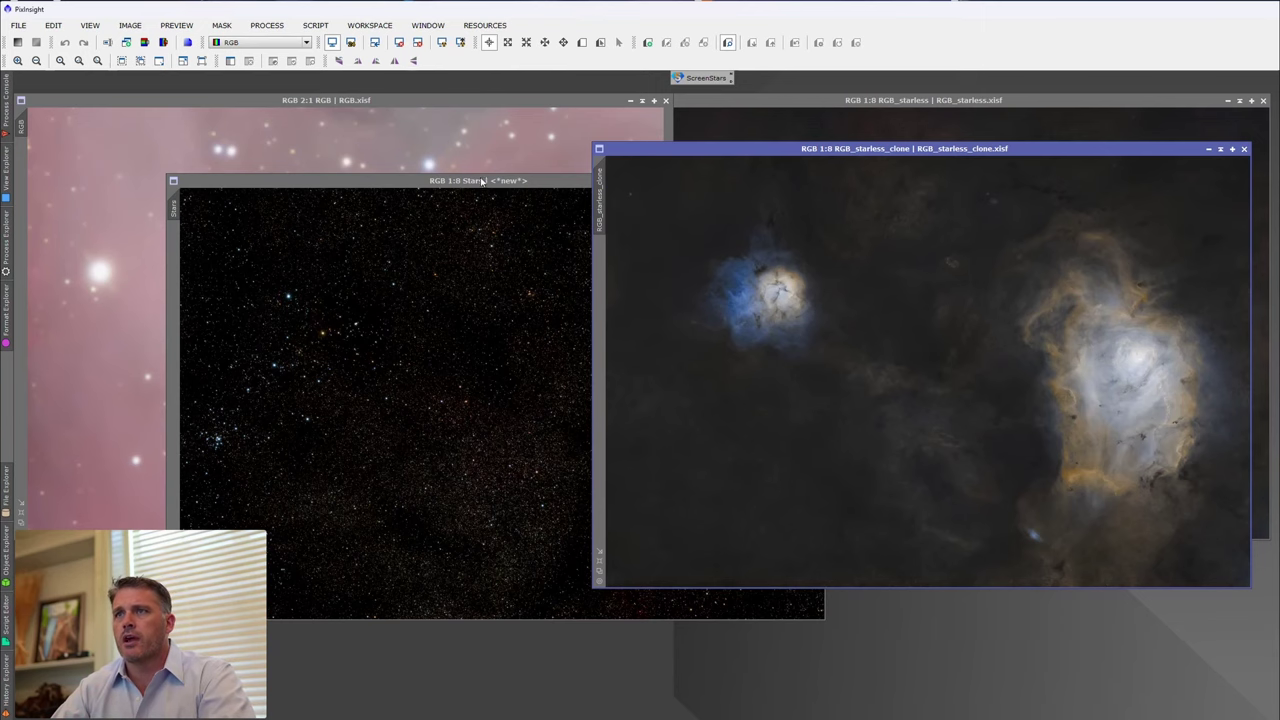
{"action": "left_click_drag", "start_coordinate": [481, 181], "coordinate": [353, 149]}
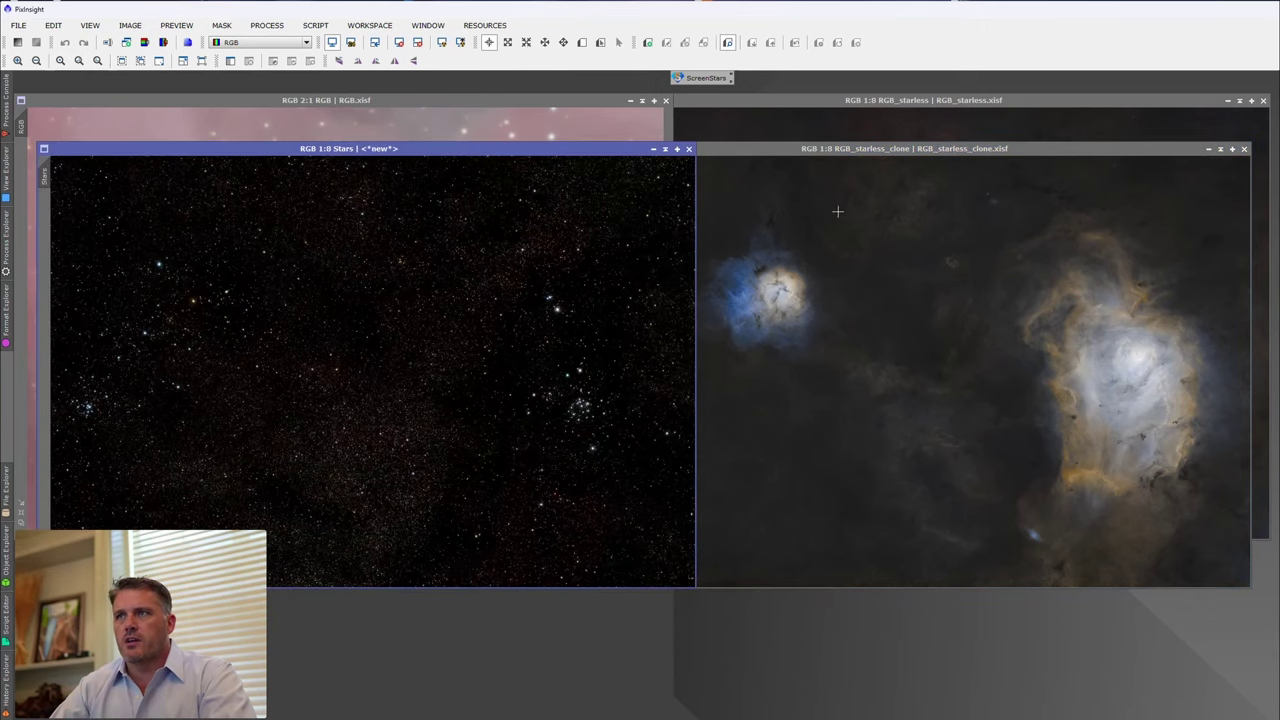
Launch the ScreenStars script on the Stars image, set its mode to Star replacement and enable reverse stretch.
{"action": "left_click", "coordinate": [855, 212]}
{"action": "left_click", "coordinate": [507, 180]}
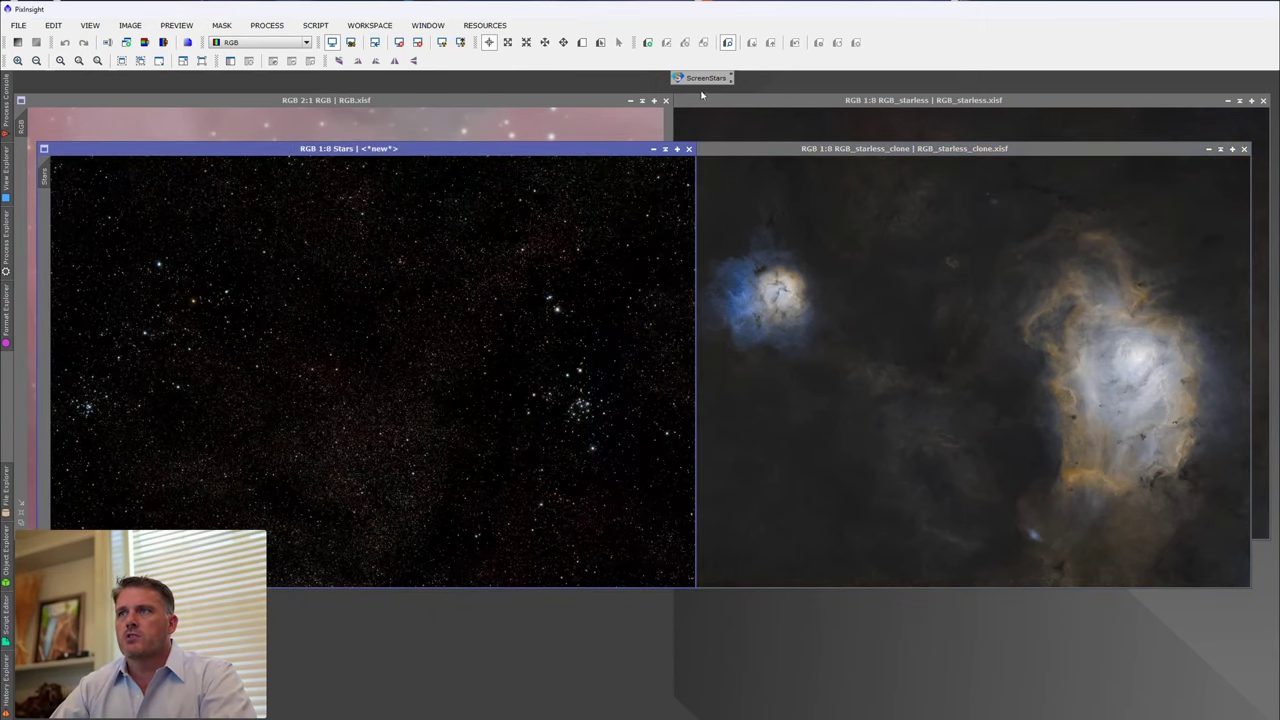
{"action": "left_click_drag", "start_coordinate": [705, 78], "coordinate": [537, 190]}
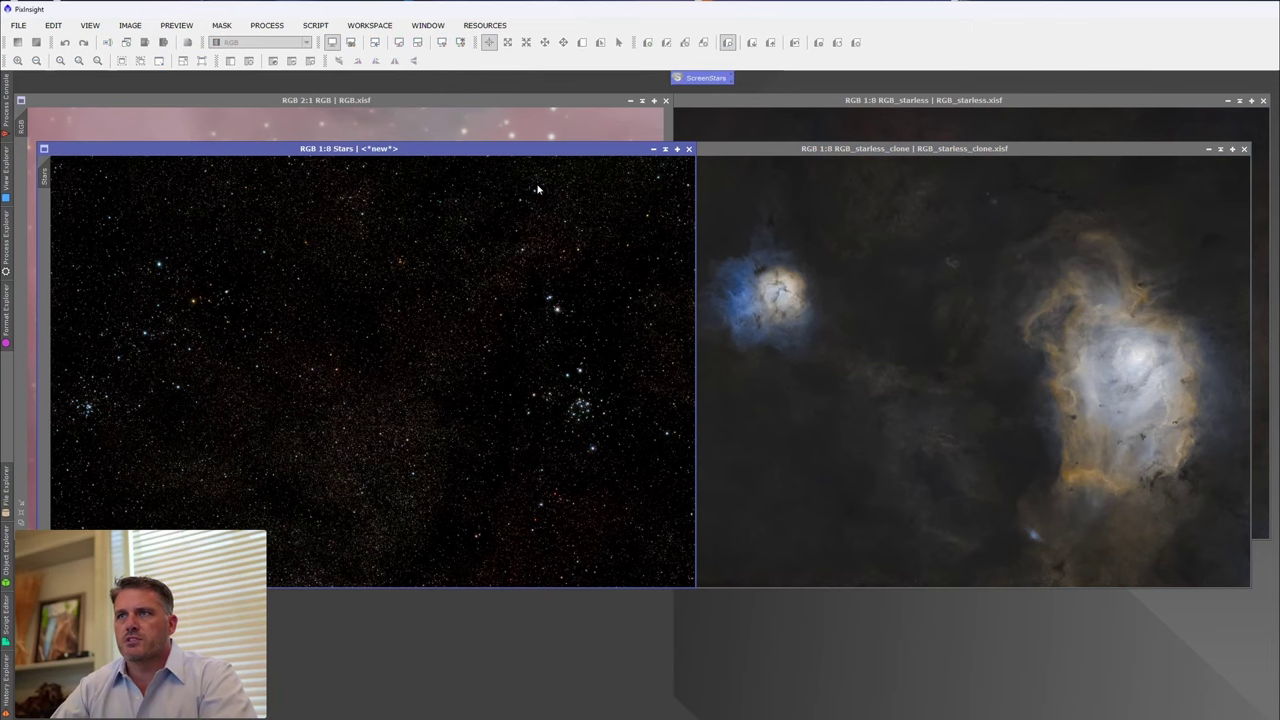
{"action": "mouse_move", "coordinate": [815, 188]}
{"action": "left_mouse_down"}
{"action": "mouse_move", "coordinate": [791, 177]}
{"action": "mouse_move", "coordinate": [802, 168]}
{"action": "left_mouse_up"}
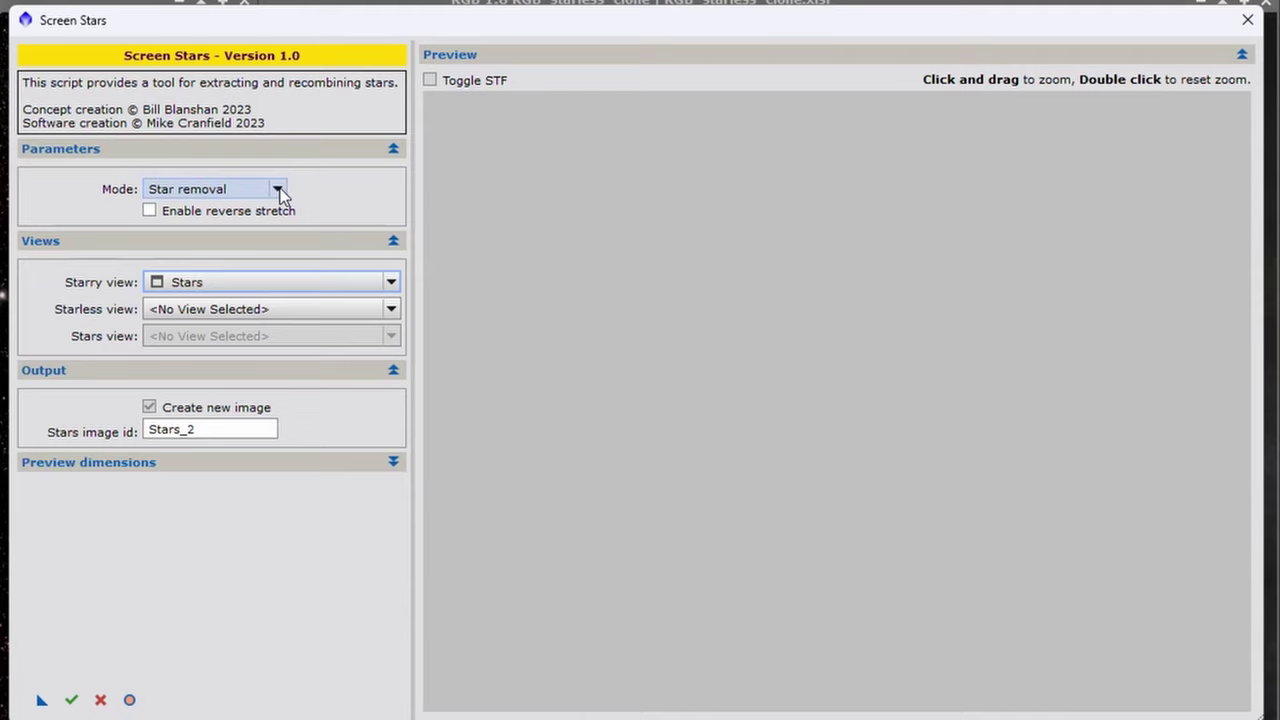
{"action": "left_click", "coordinate": [277, 189]}
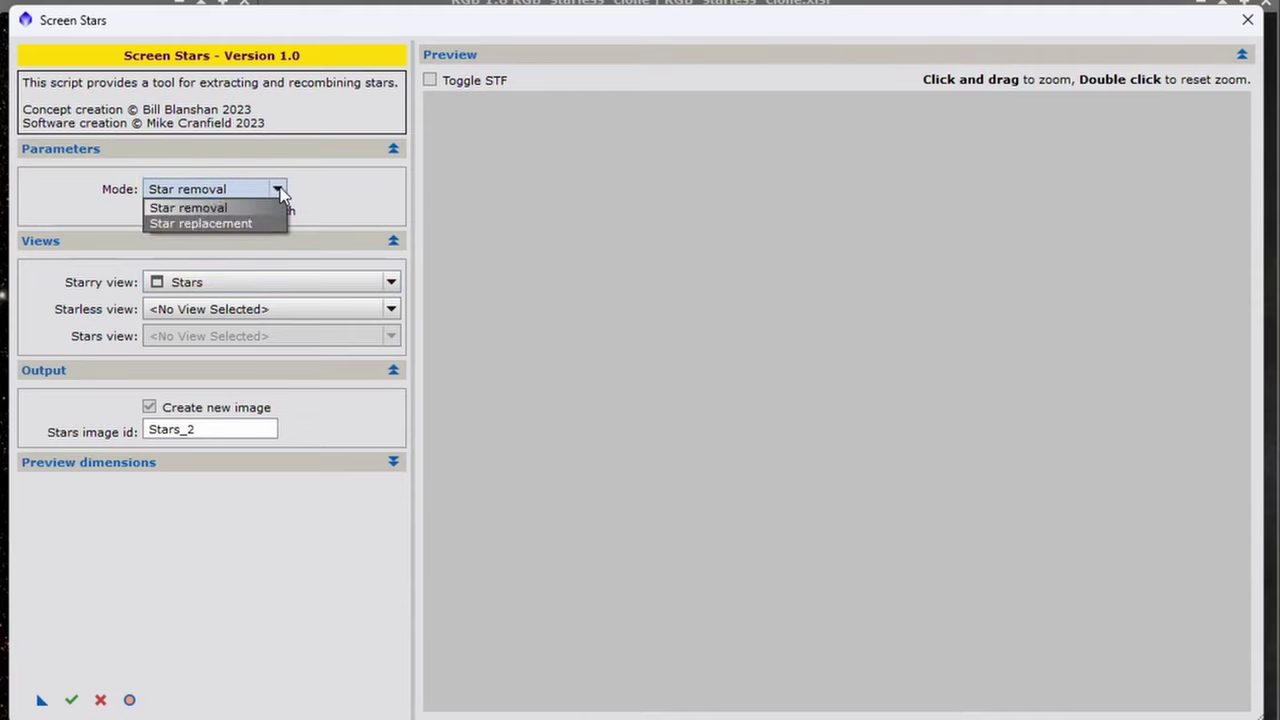
{"action": "left_click", "coordinate": [215, 221]}
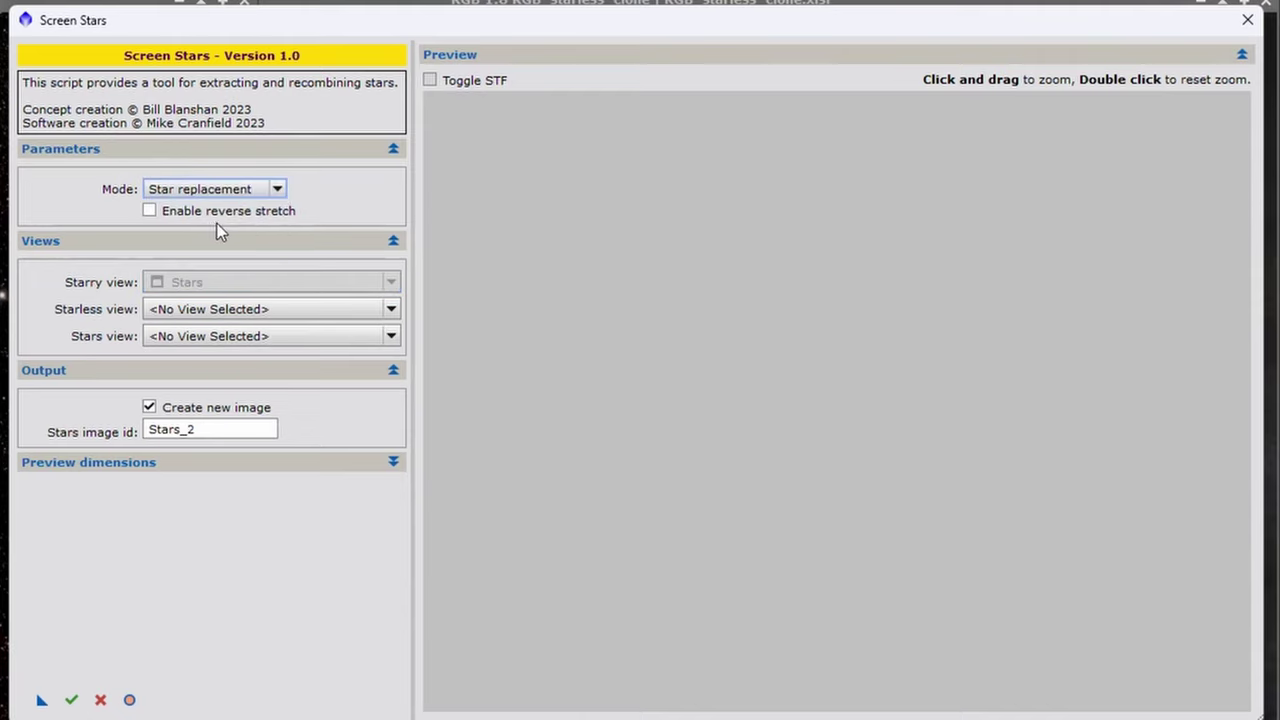
{"action": "left_click", "coordinate": [149, 211]}
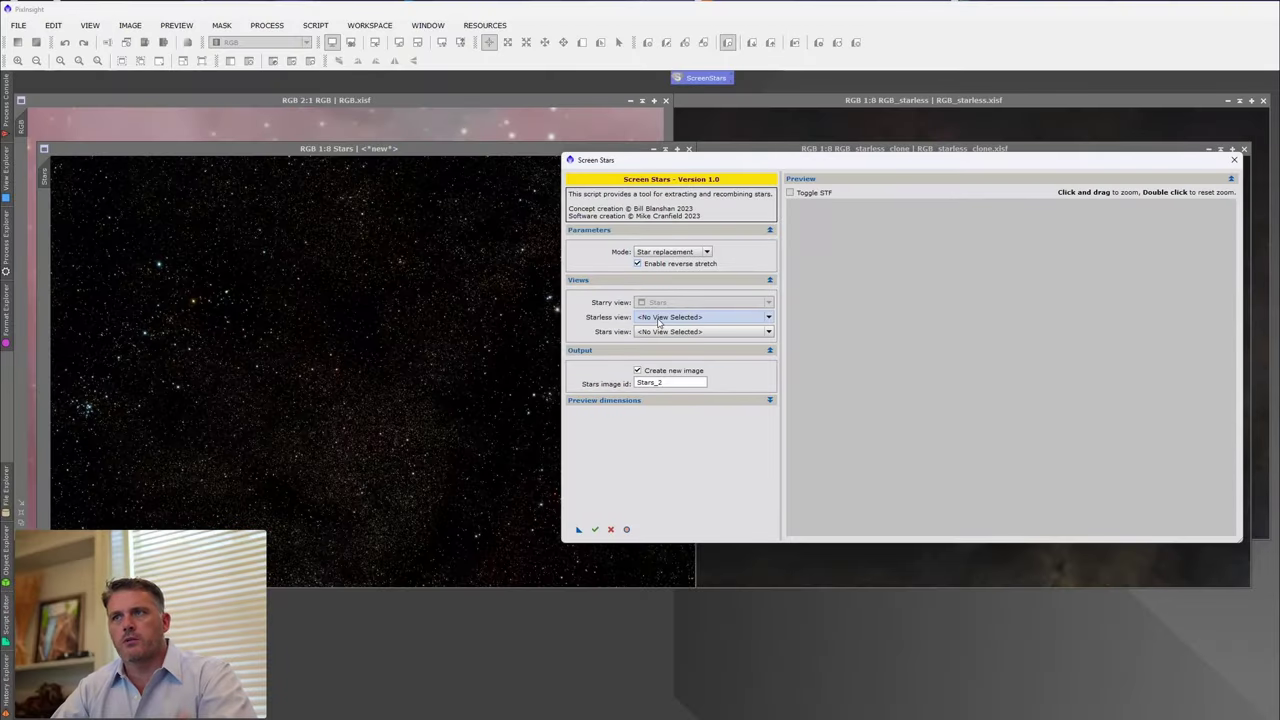
Assign RGB_starless_clone as the starless view and Stars as the stars view.
{"action": "left_click", "coordinate": [659, 318]}
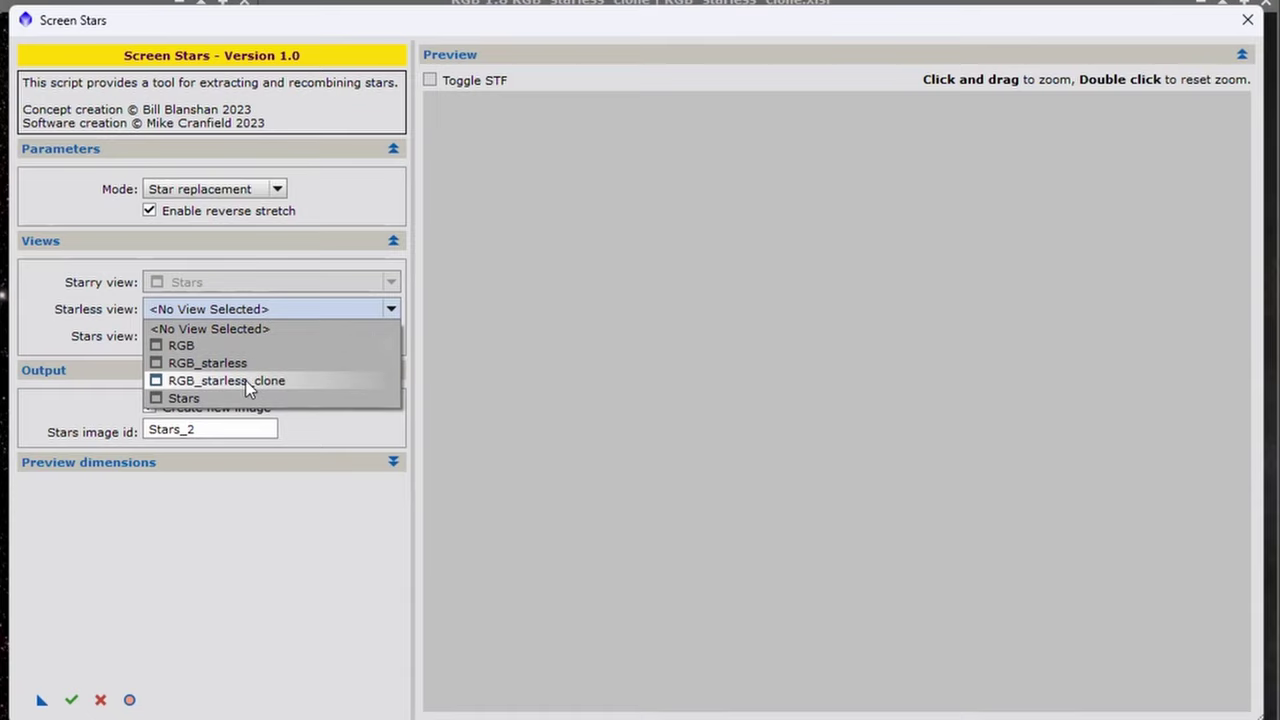
{"action": "left_click", "coordinate": [248, 386]}
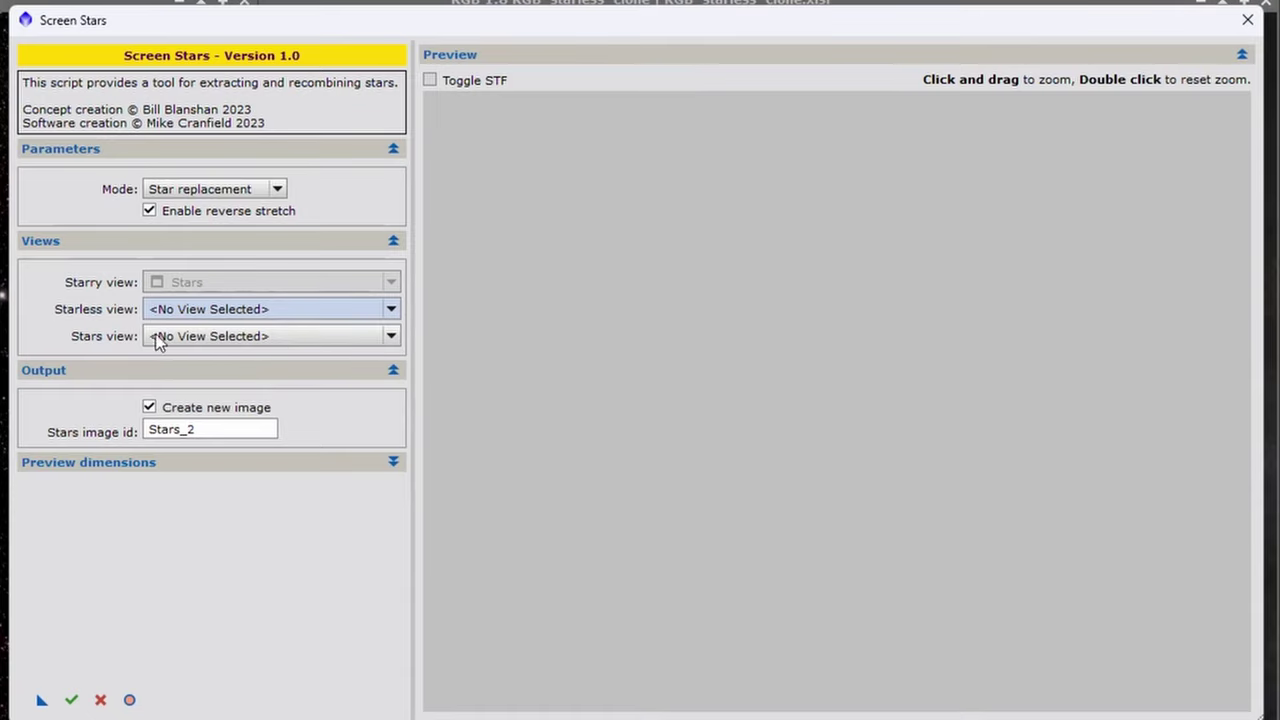
{"action": "left_click", "coordinate": [197, 335]}
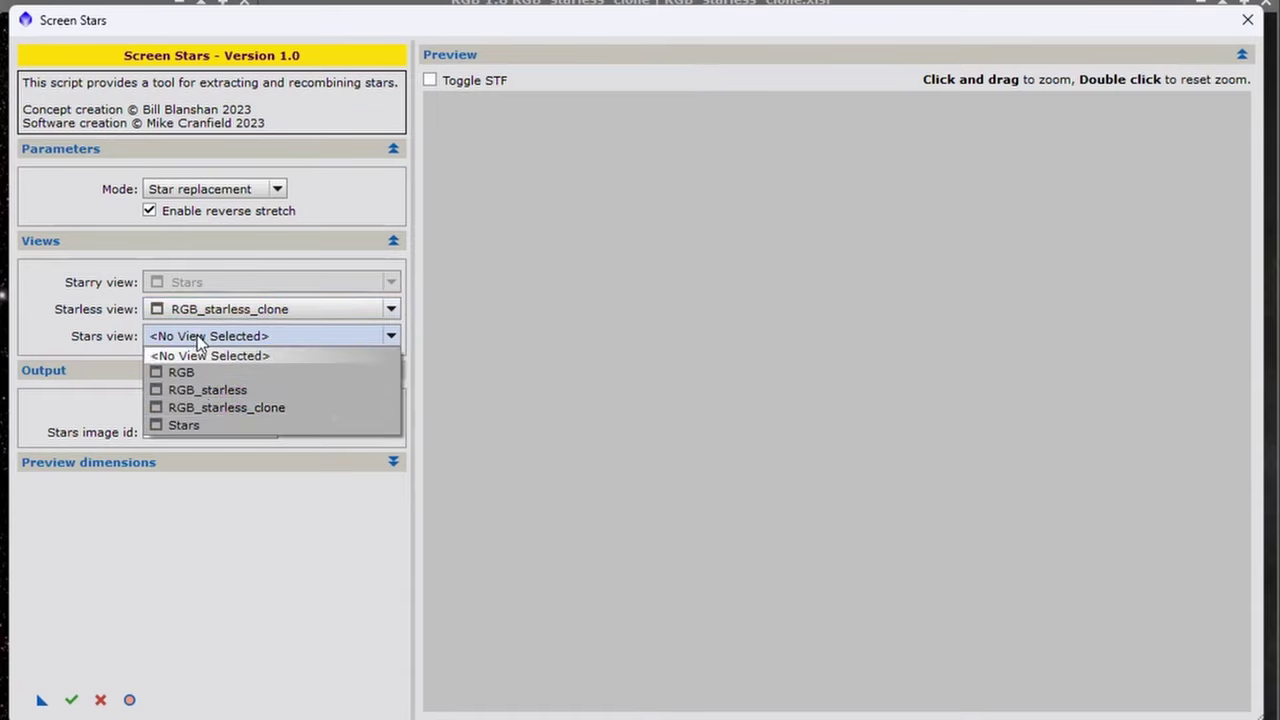
{"action": "left_click", "coordinate": [199, 425]}
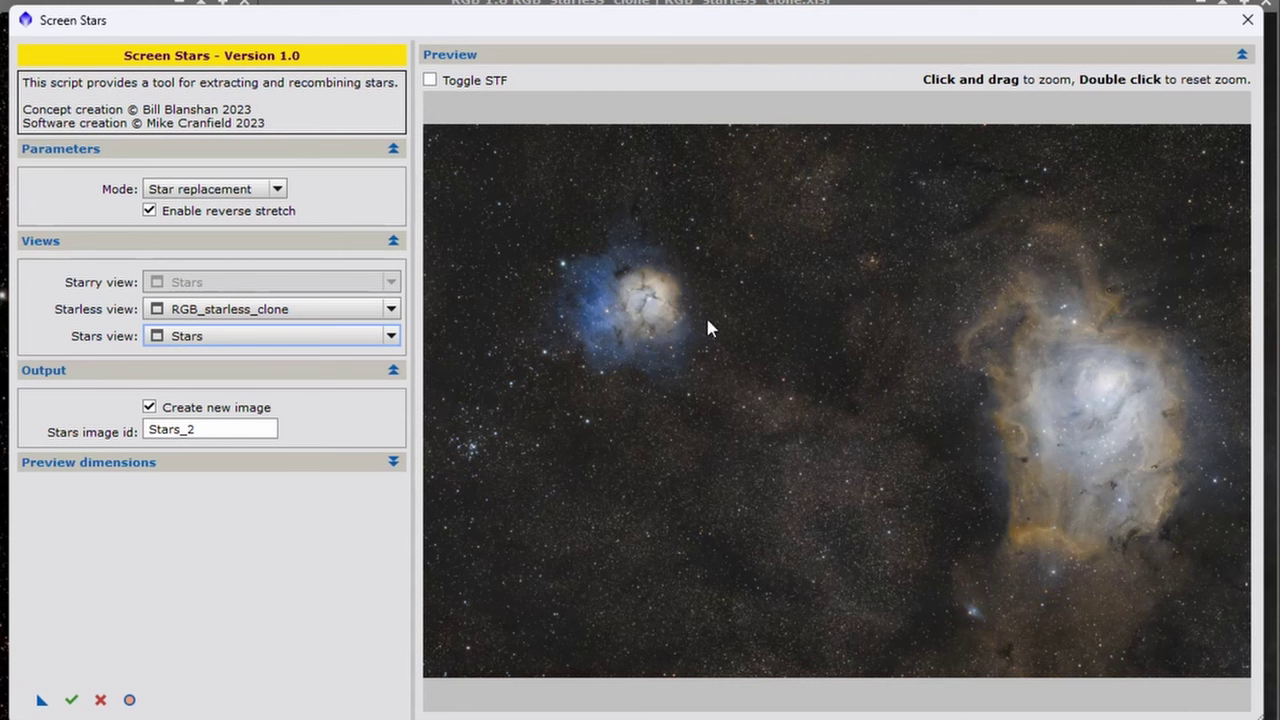
Examine the recombined stars in the preview close up, on the small blue nebula and on the large nebula's bright core.
{"action": "left_click_drag", "start_coordinate": [514, 210], "coordinate": [713, 381]}
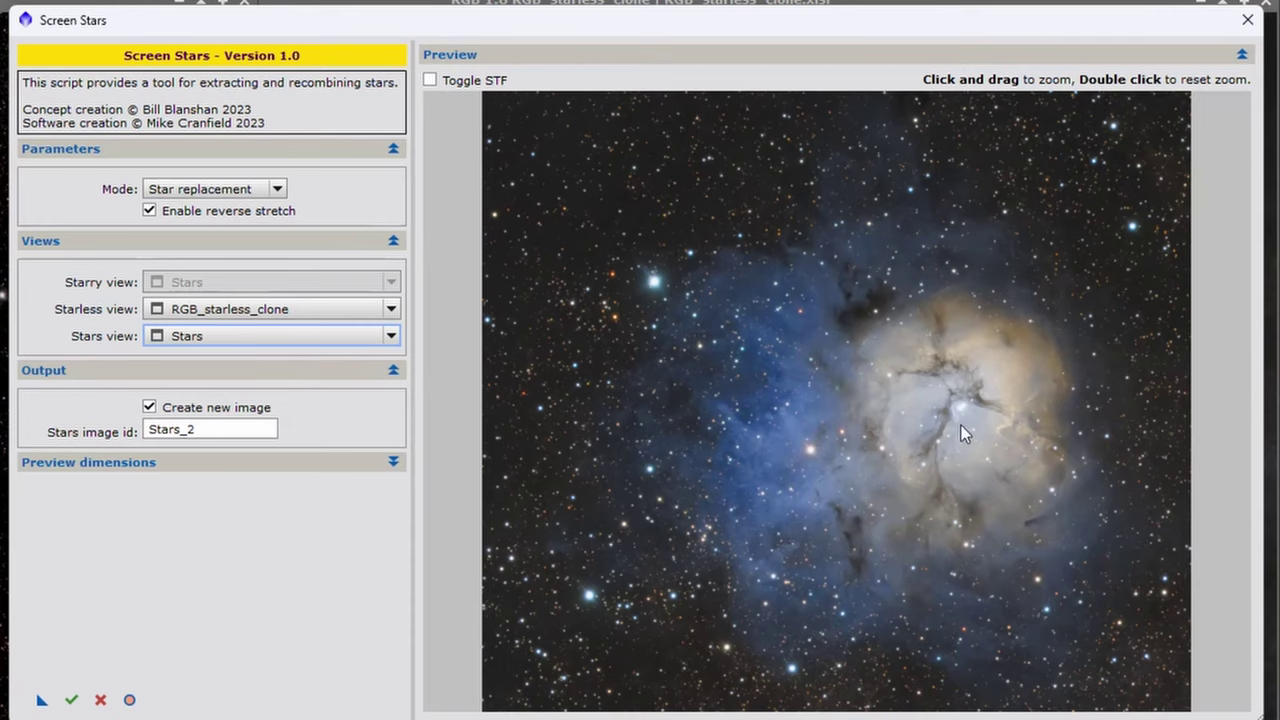
{"action": "double_click", "coordinate": [798, 426]}
{"action": "left_click_drag", "start_coordinate": [1018, 342], "coordinate": [1148, 459]}
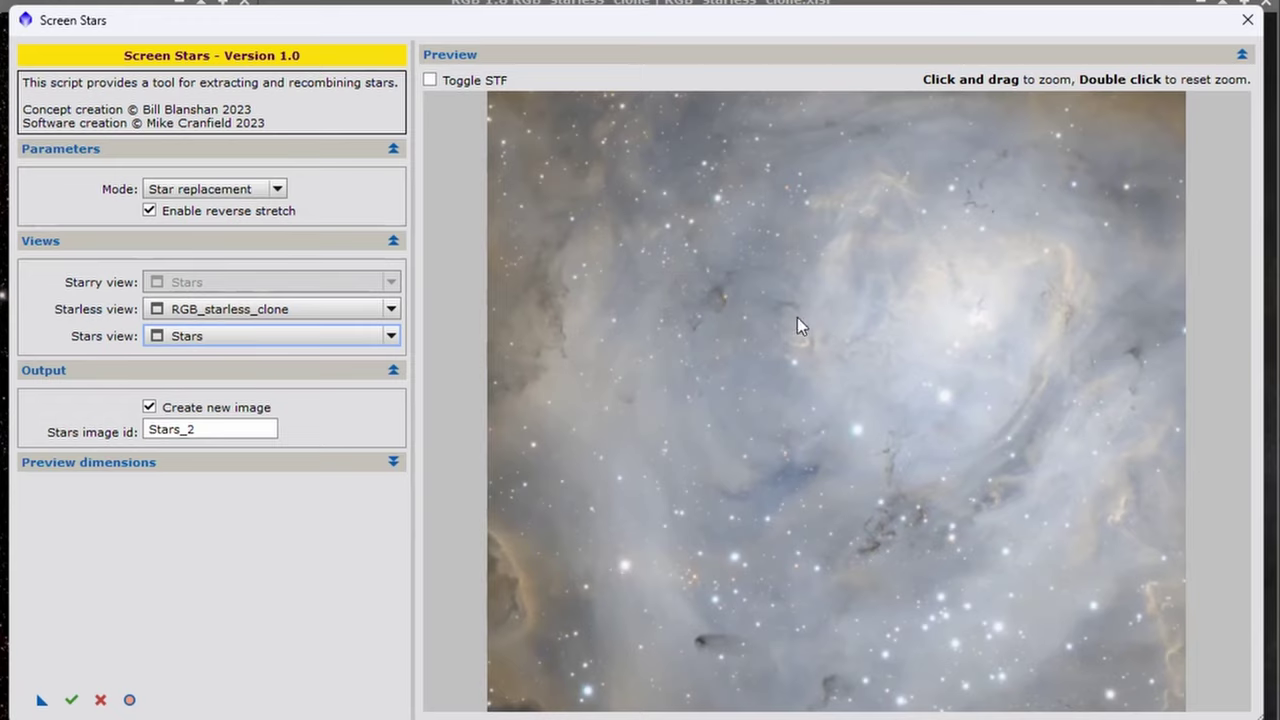
Set the output image id to Final, run the star replacement and close the script dialog.
{"action": "left_click", "coordinate": [225, 429]}
{"action": "double_click", "coordinate": [230, 429]}
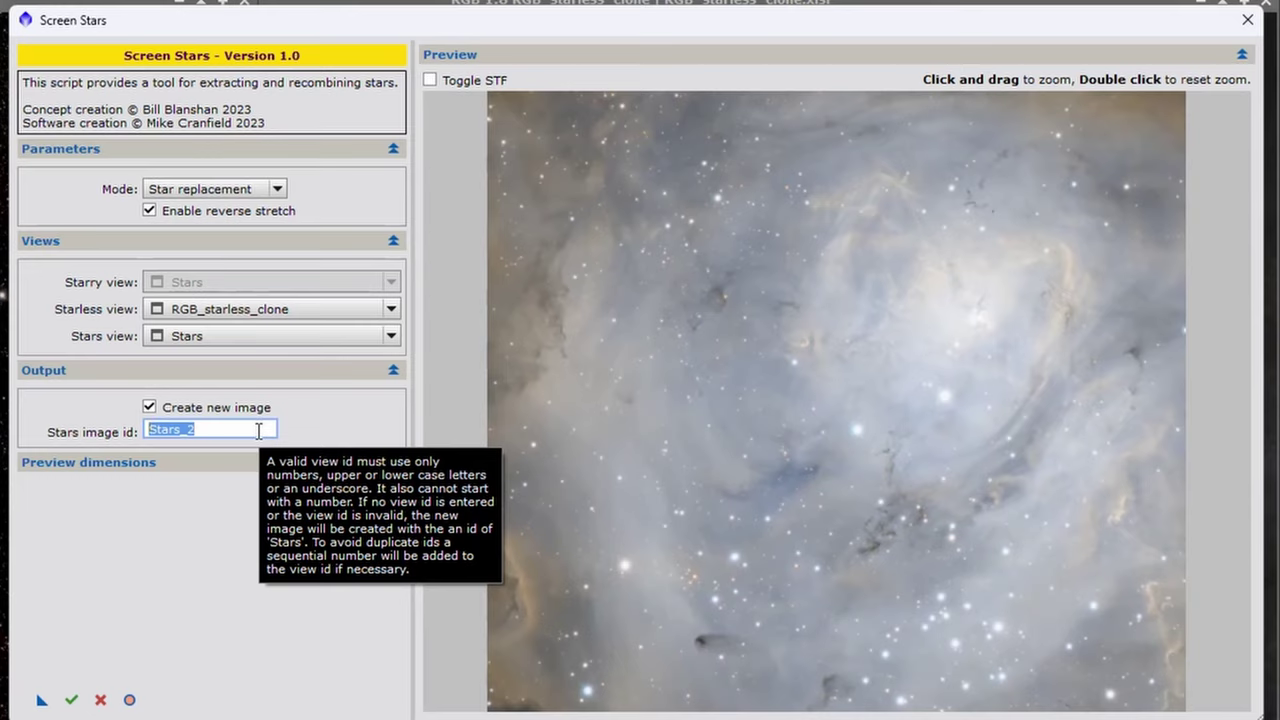
{"action": "type", "text": "Final"}
{"action": "left_click", "coordinate": [71, 700]}
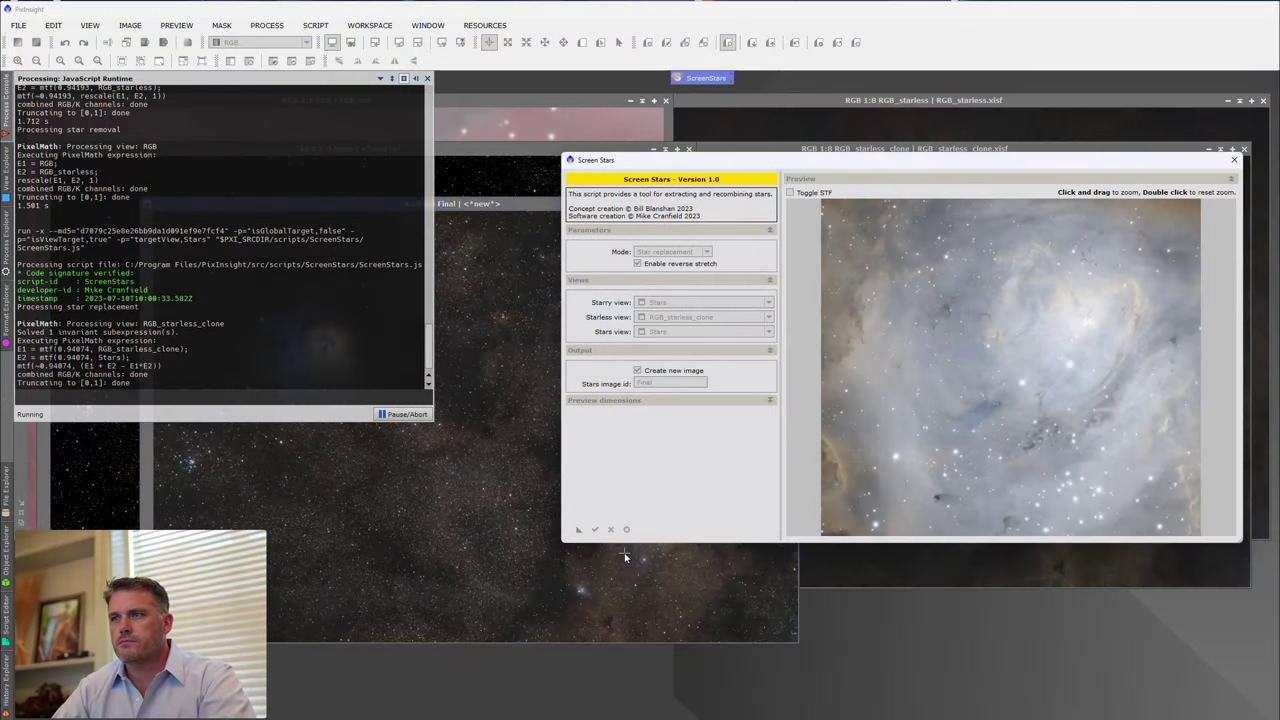
{"action": "left_click", "coordinate": [1235, 160]}
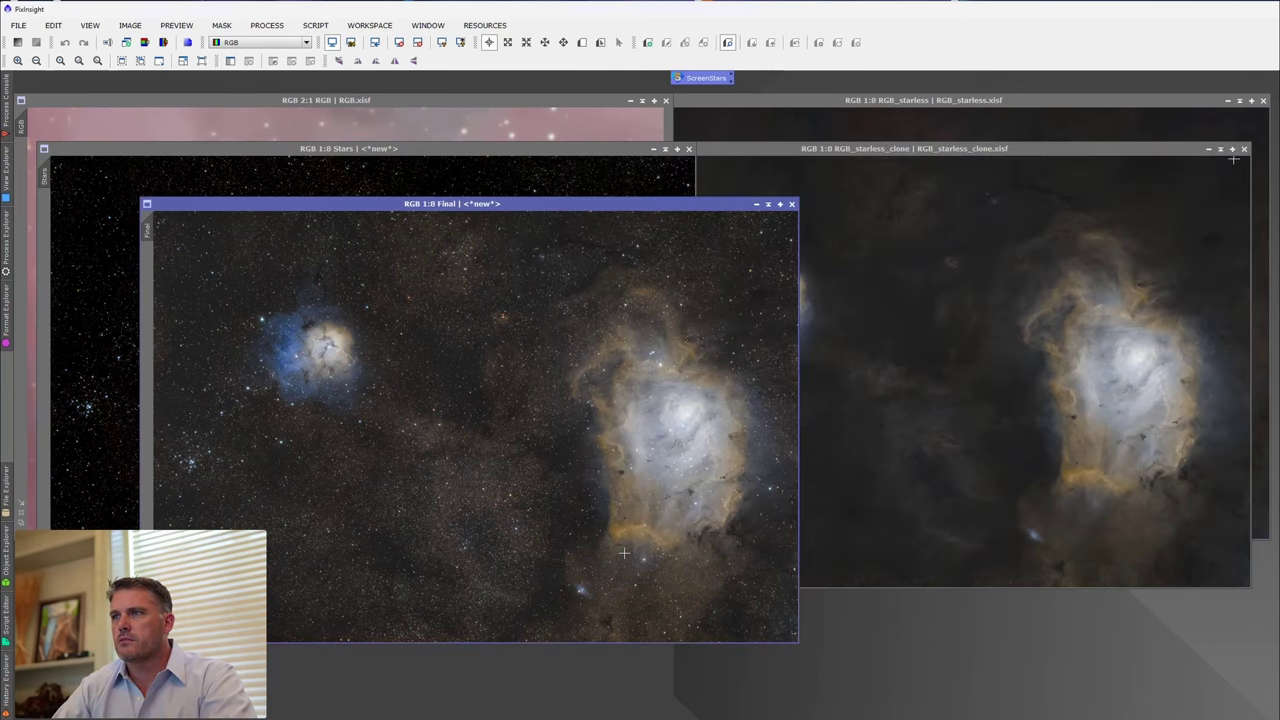
Move the Stars image aside, match Final to the 2:1 view of RGB, and place the two side by side for comparison.
{"action": "left_click_drag", "start_coordinate": [660, 205], "coordinate": [1040, 276]}
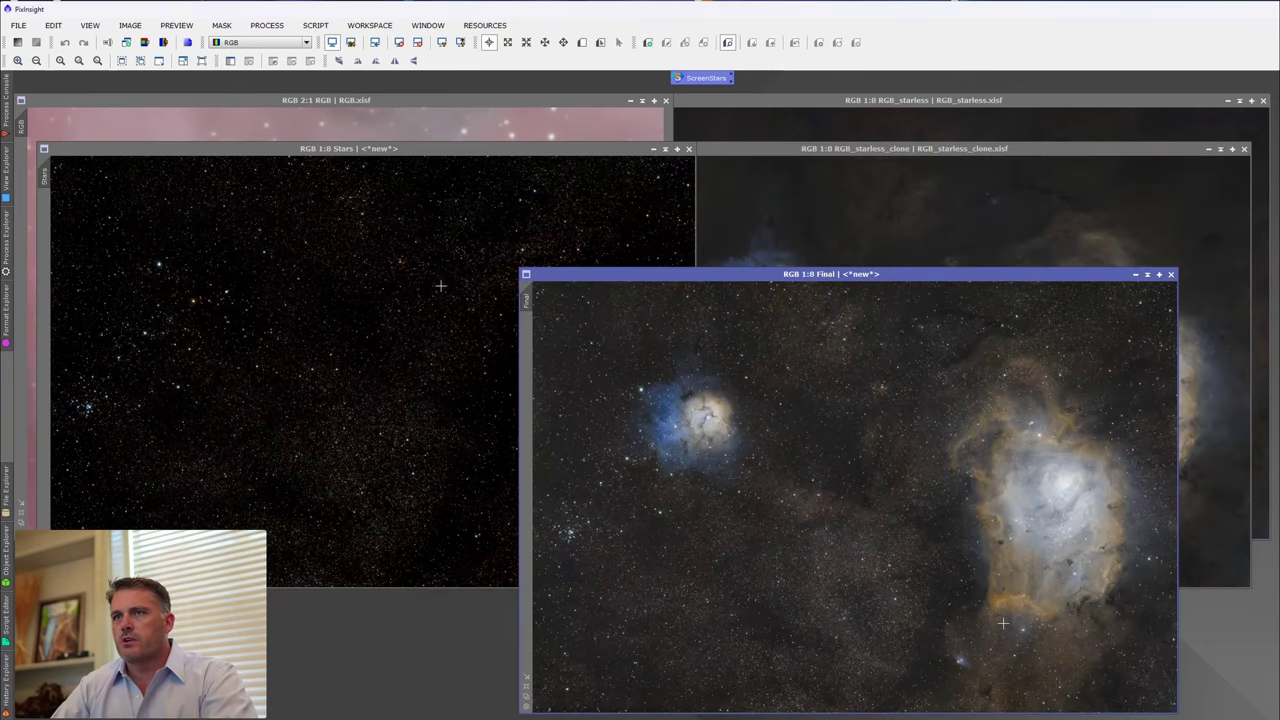
{"action": "left_click", "coordinate": [507, 404]}
{"action": "left_click", "coordinate": [1078, 516]}
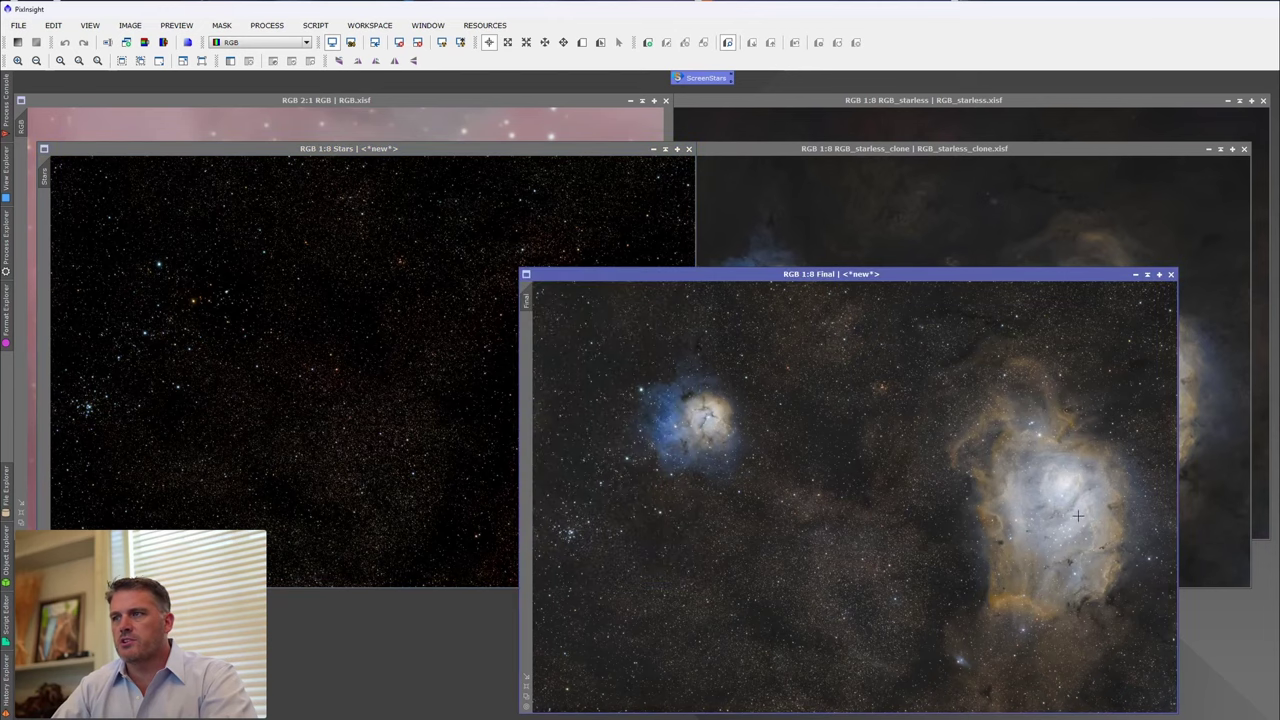
{"action": "left_click_drag", "start_coordinate": [626, 150], "coordinate": [1279, 150]}
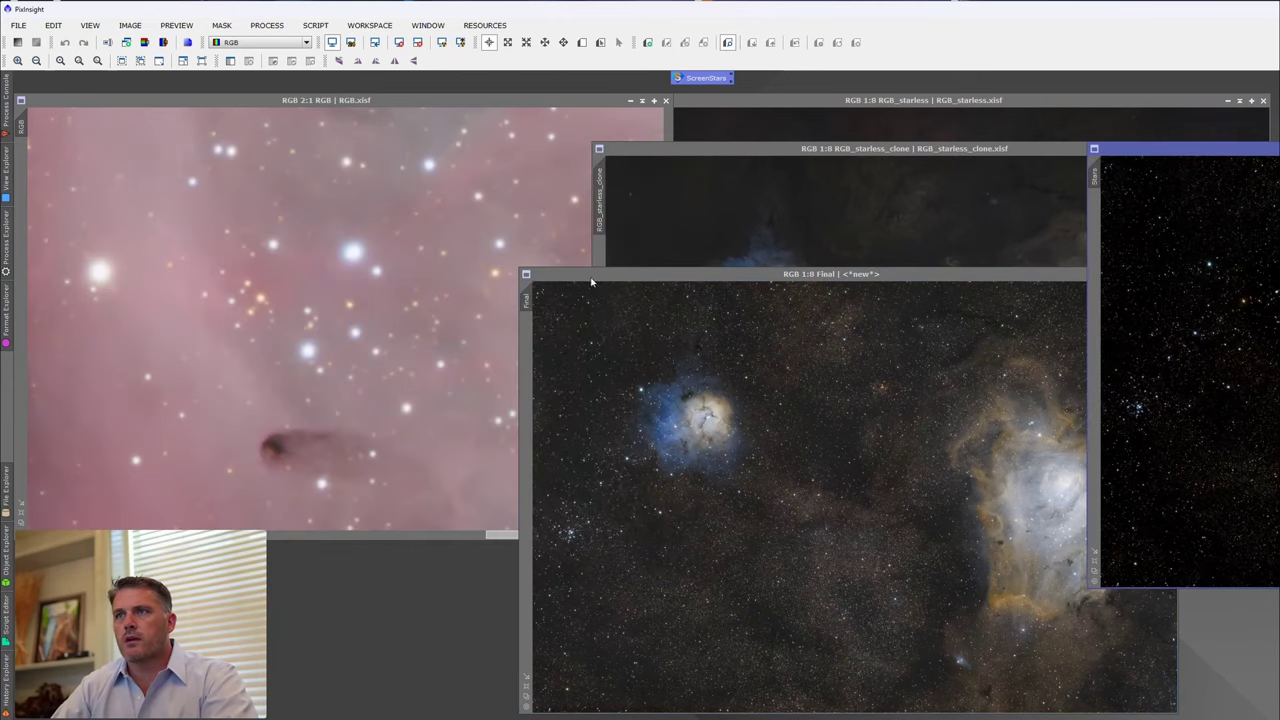
{"action": "left_click", "coordinate": [25, 122]}
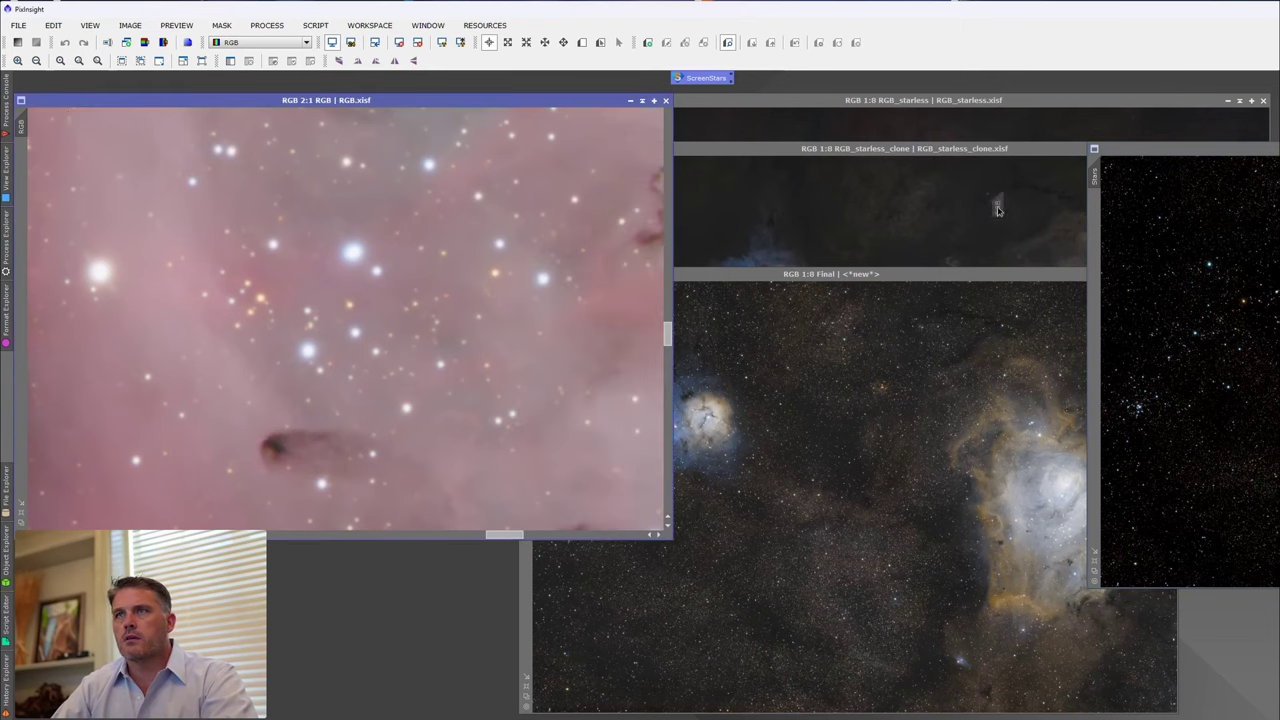
{"action": "left_click_drag", "start_coordinate": [1097, 176], "coordinate": [527, 306]}
{"action": "left_click_drag", "start_coordinate": [610, 277], "coordinate": [631, 101]}
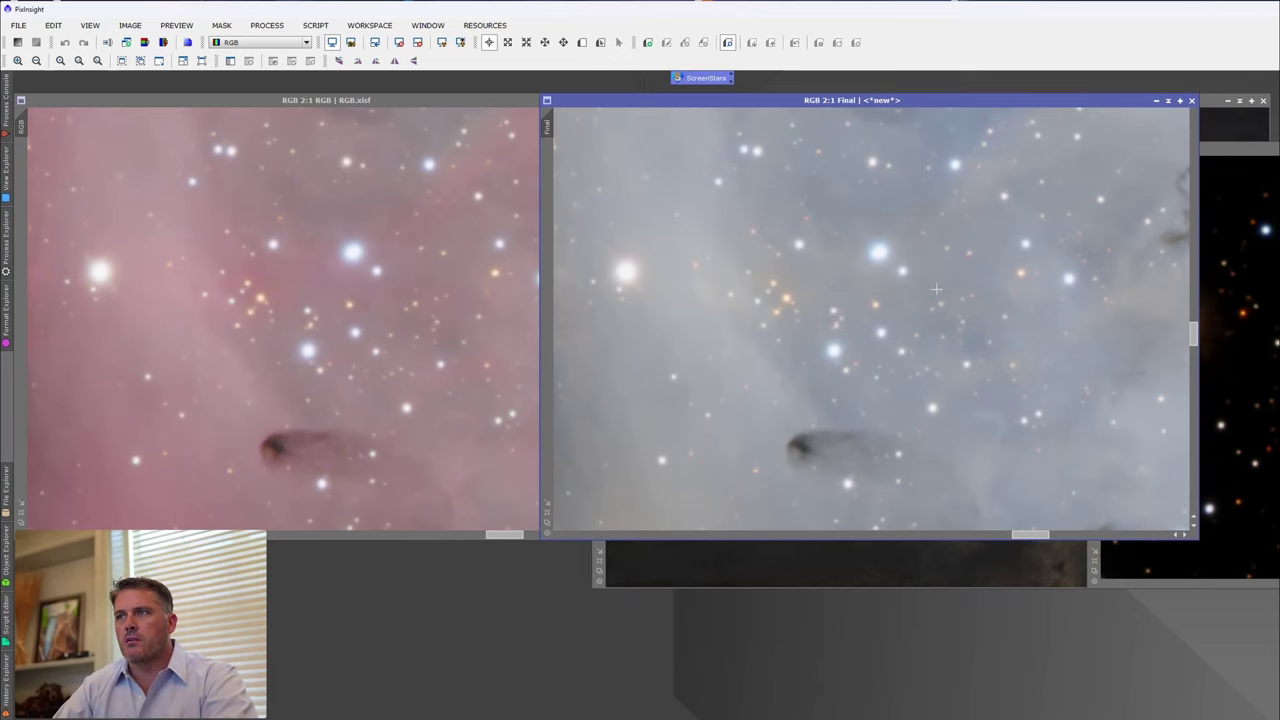
Inspect the stars across the Final image at several zoom levels, and match the RGB view to its 1:1 view of the blue nebula.
{"action": "scroll", "coordinate": [936, 290], "scroll_direction": "down", "scroll_amount": 5}
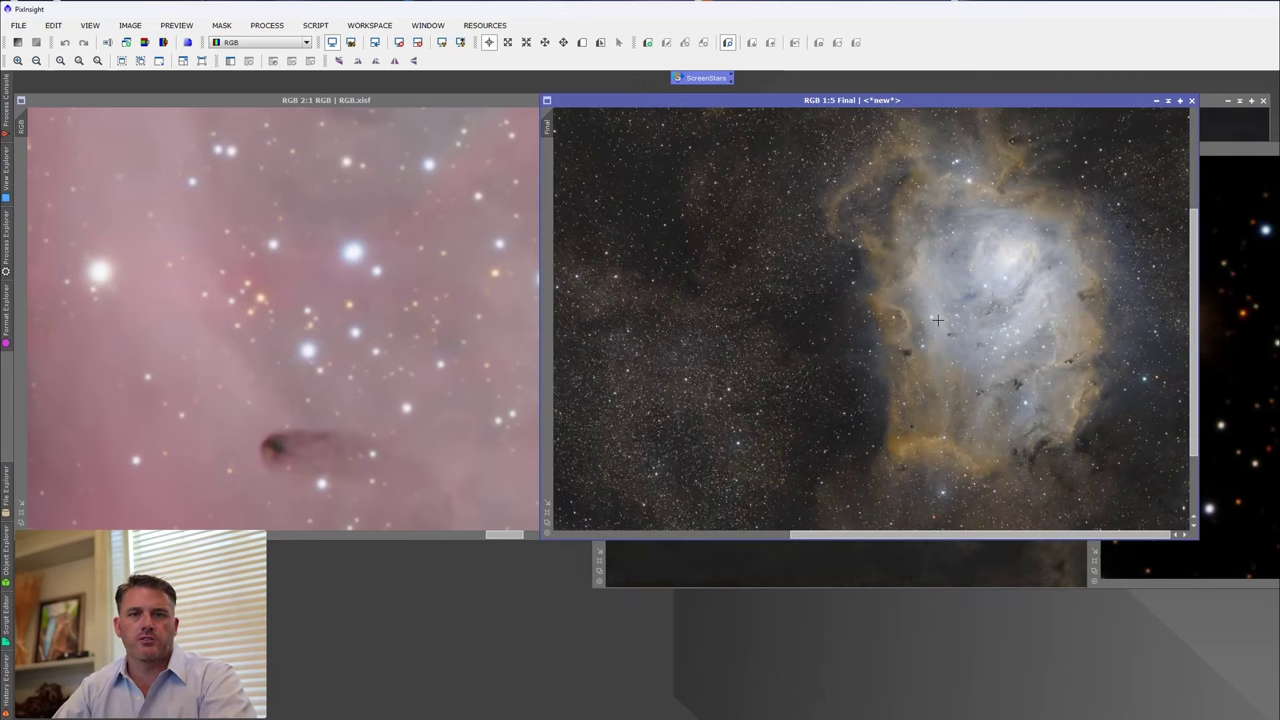
{"action": "scroll", "coordinate": [935, 314], "scroll_direction": "up", "scroll_amount": 1}
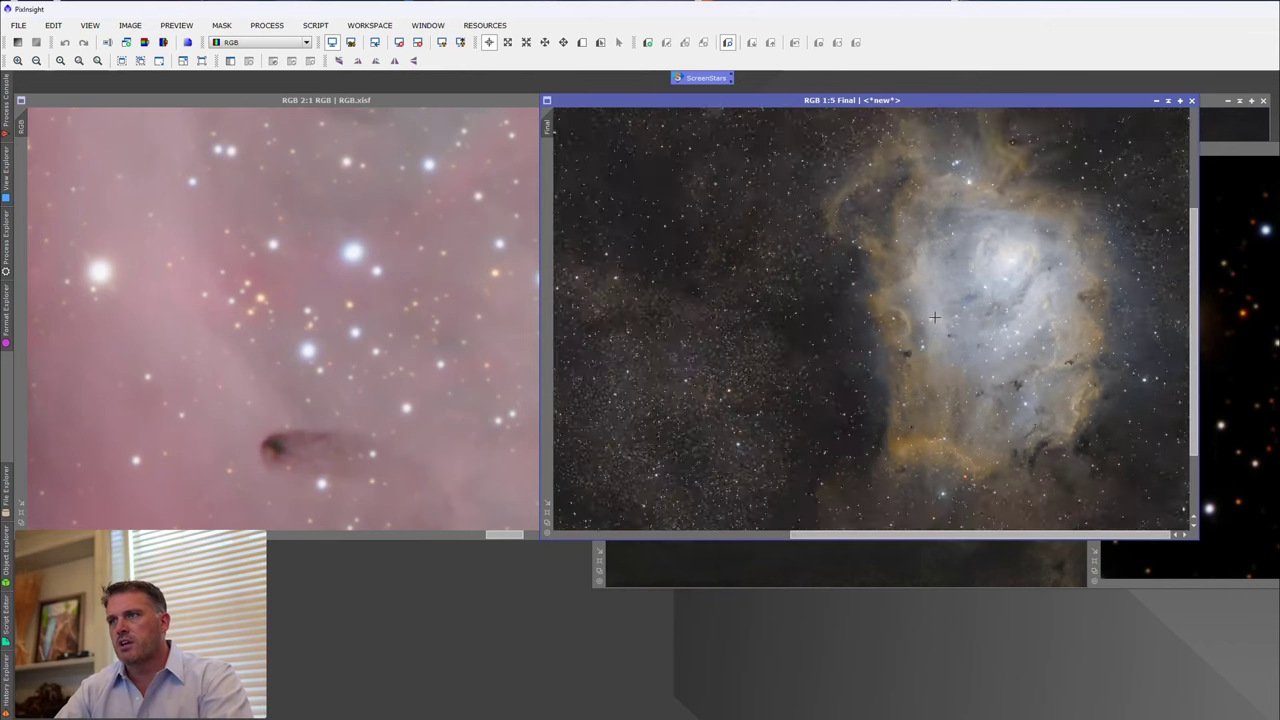
{"action": "scroll", "coordinate": [934, 312], "scroll_direction": "down", "scroll_amount": 1}
{"action": "scroll", "coordinate": [878, 371], "scroll_direction": "up", "scroll_amount": 3}
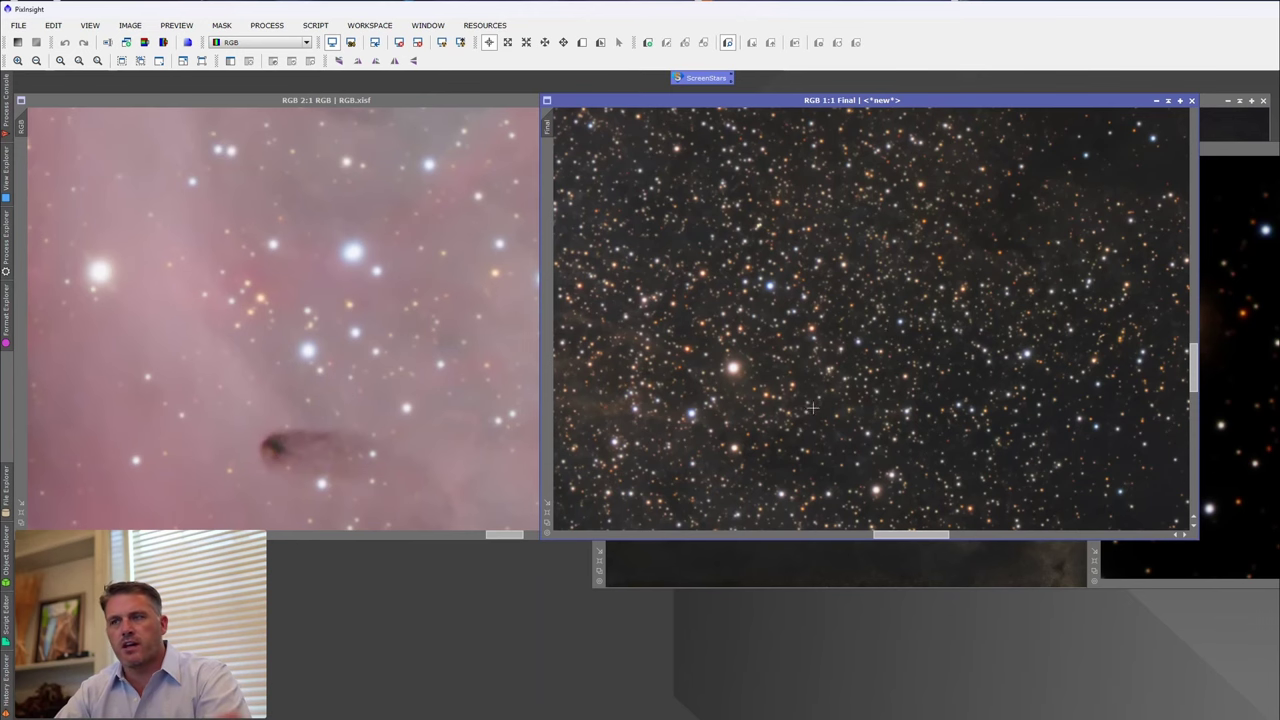
{"action": "scroll", "coordinate": [759, 356], "scroll_direction": "down", "scroll_amount": 3}
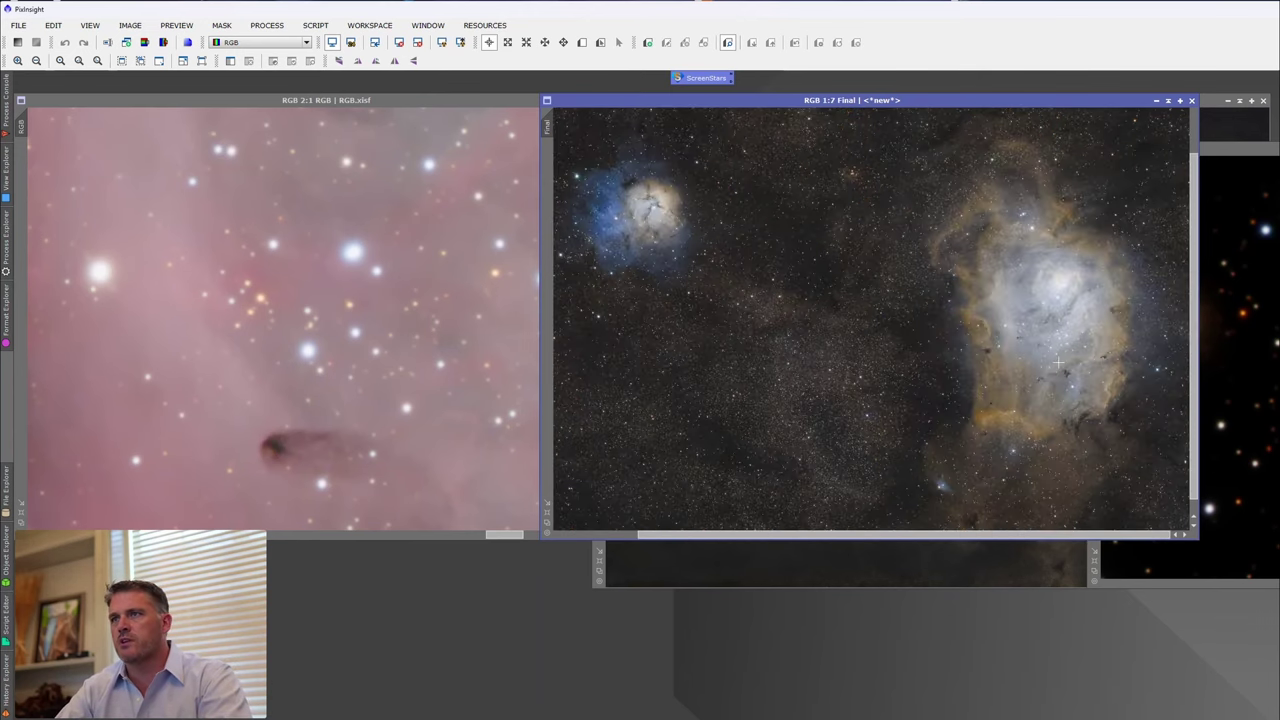
{"action": "scroll", "coordinate": [733, 245], "scroll_direction": "up", "scroll_amount": 3}
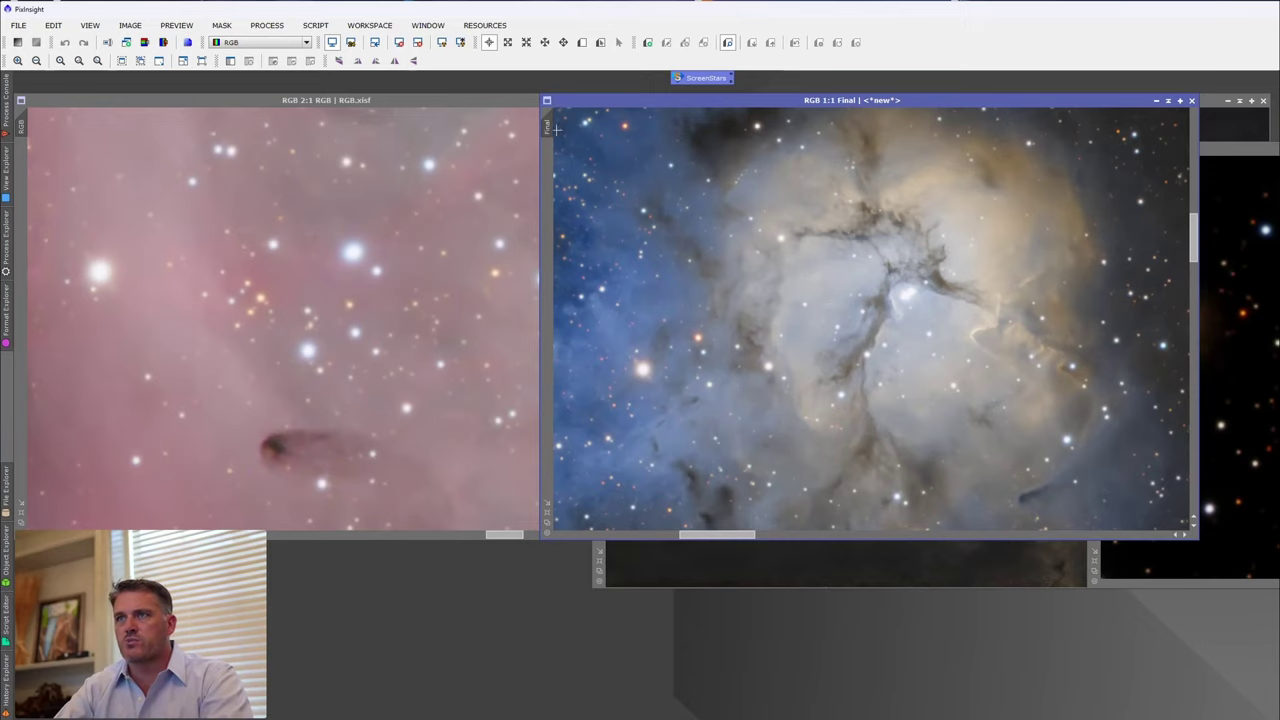
{"action": "left_click_drag", "start_coordinate": [548, 125], "coordinate": [22, 125]}
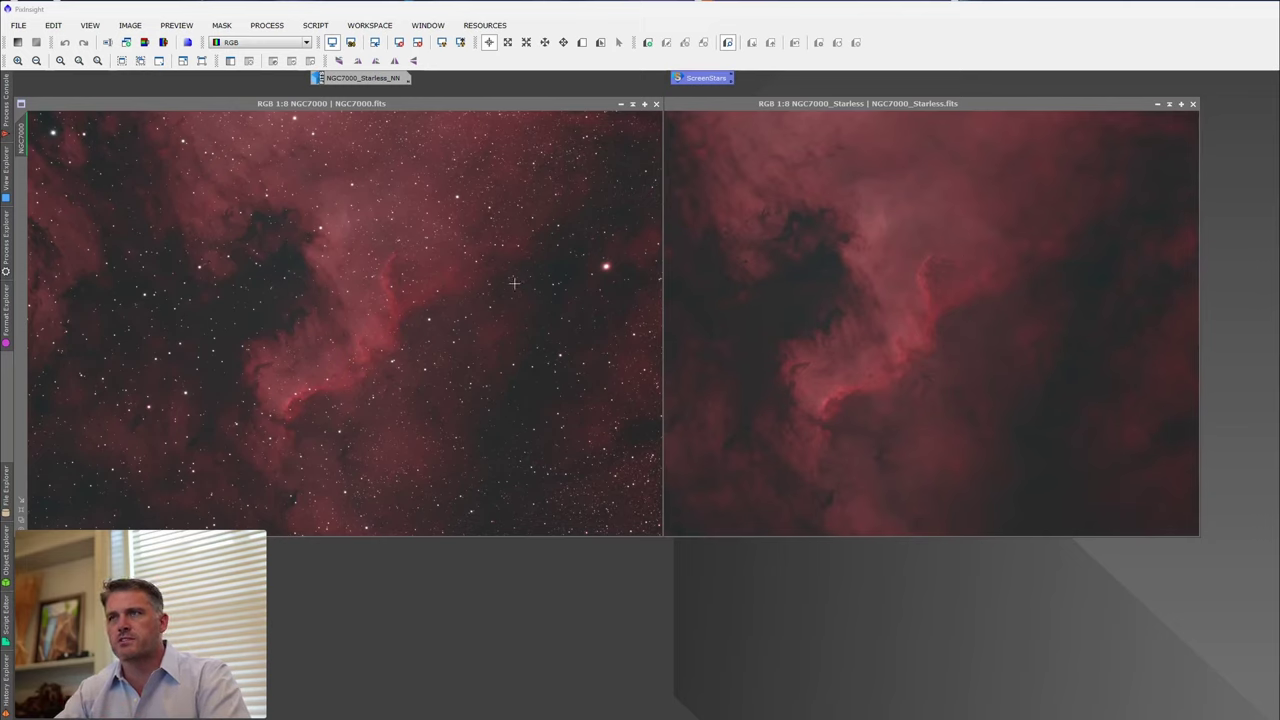
Open ScreenStars in Star removal mode with NGC7000 as the starry view and NGC7000_Starless as the starless view.
{"action": "double_click", "coordinate": [702, 78]}
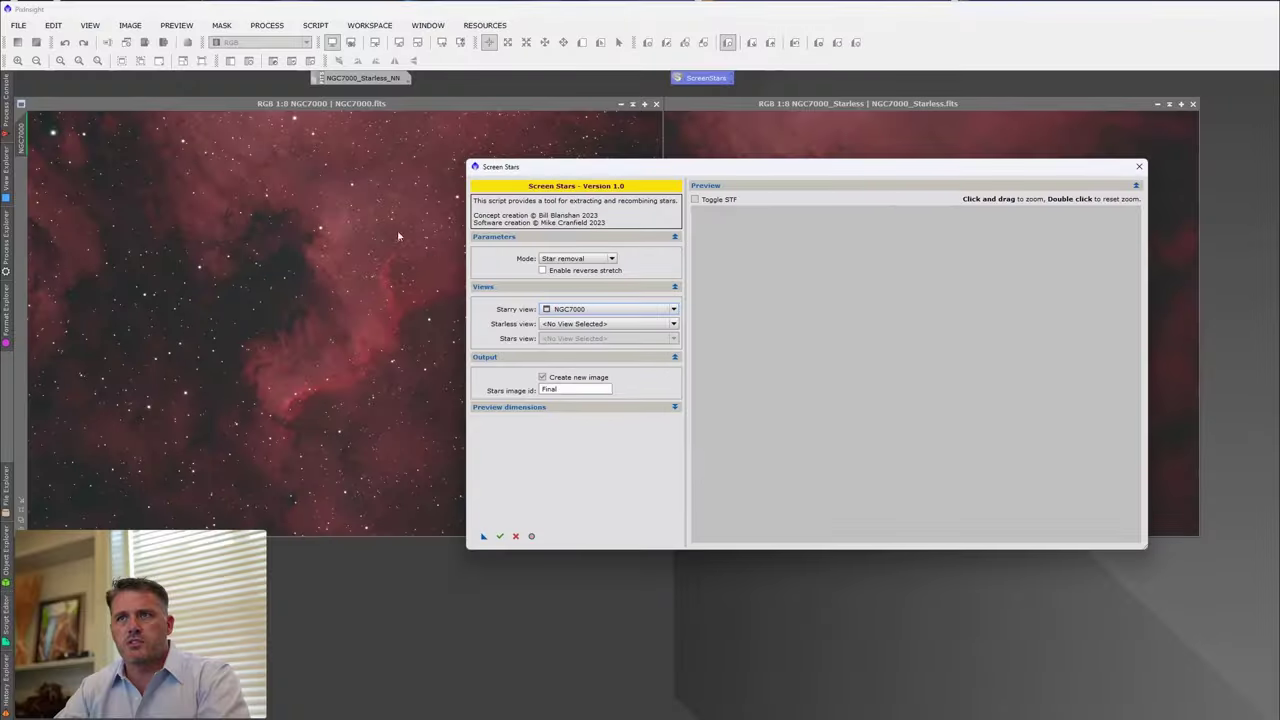
{"action": "left_click", "coordinate": [218, 303]}
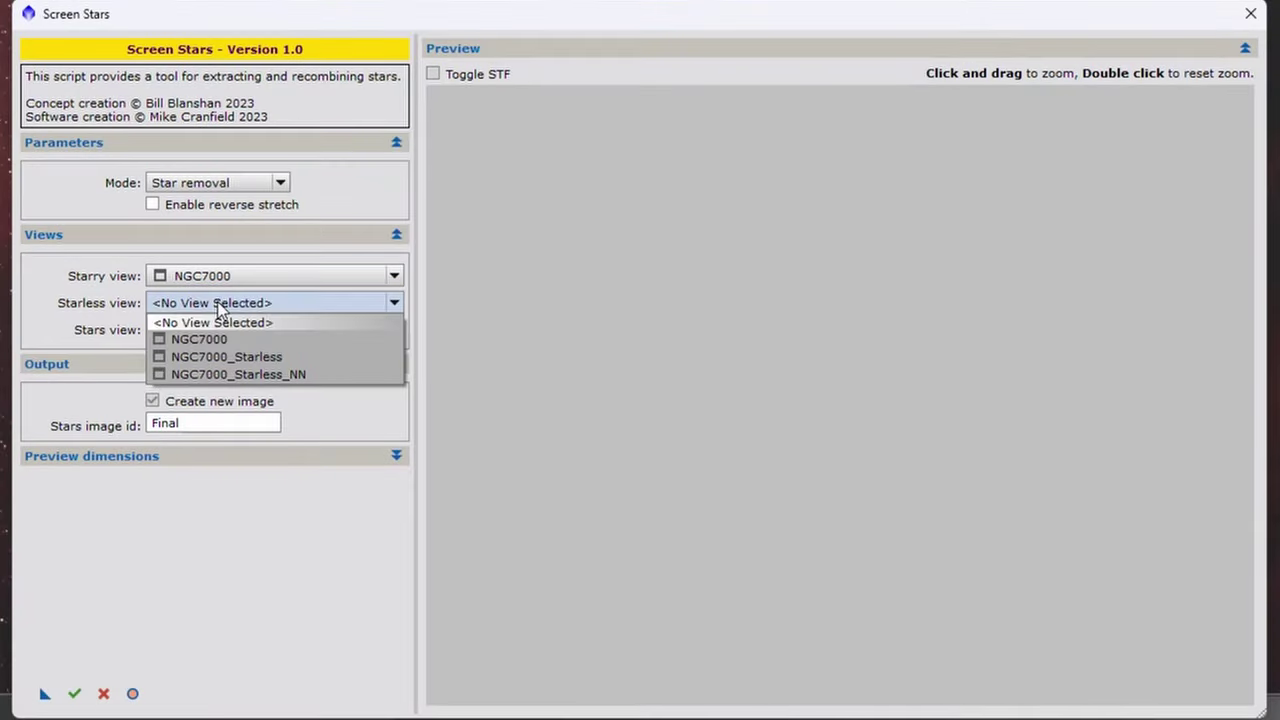
{"action": "left_click", "coordinate": [255, 358]}
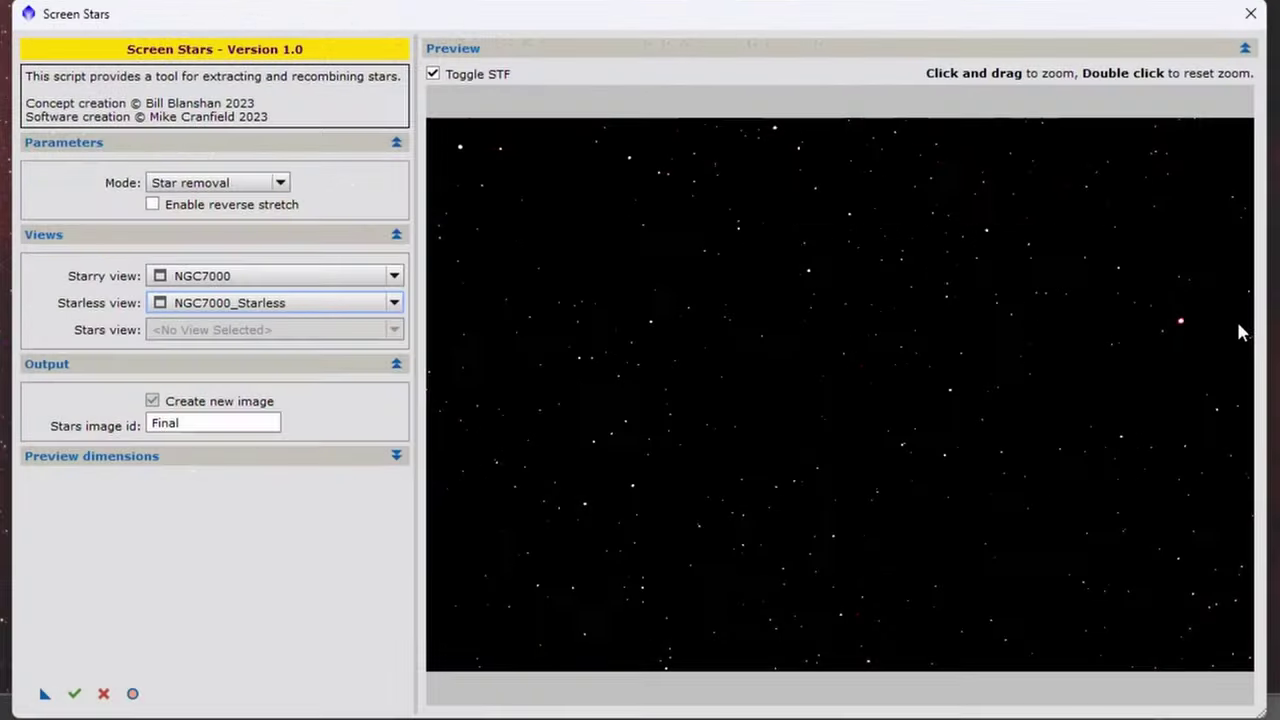
Examine the bright star's halo close up in the preview with and without STF.
{"action": "left_click_drag", "start_coordinate": [1107, 260], "coordinate": [1220, 436]}
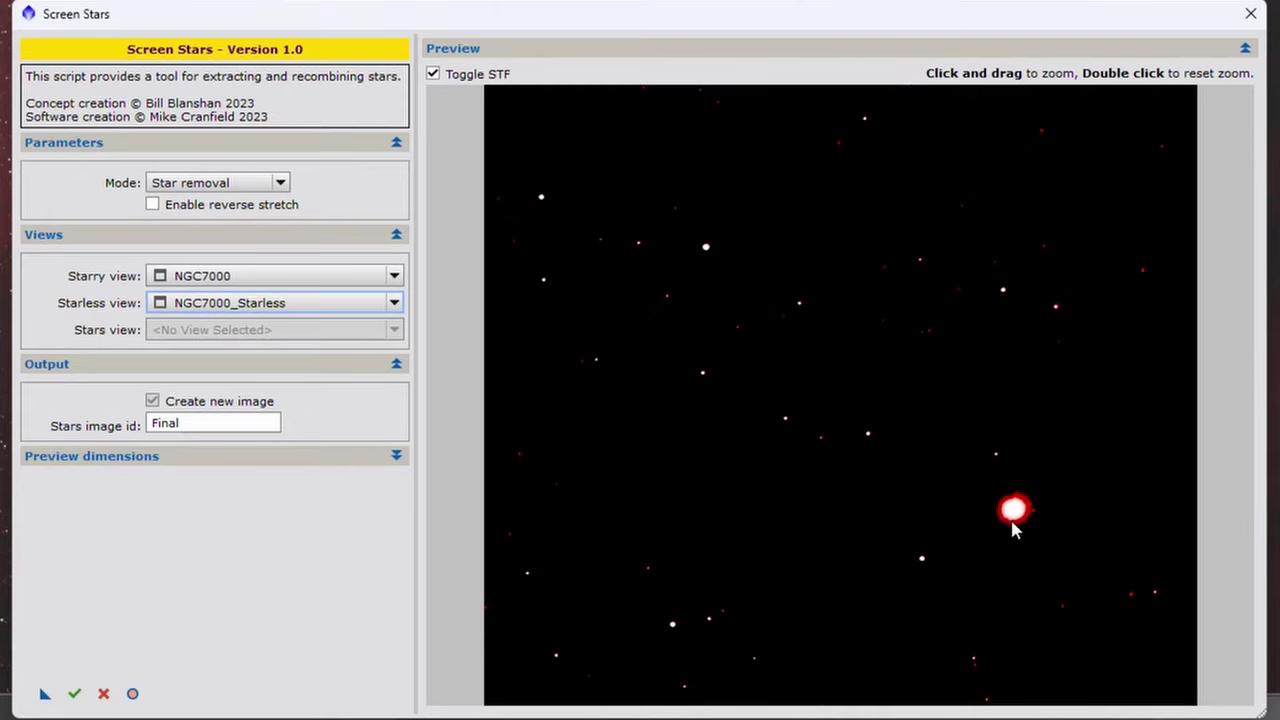
{"action": "left_click", "coordinate": [433, 75]}
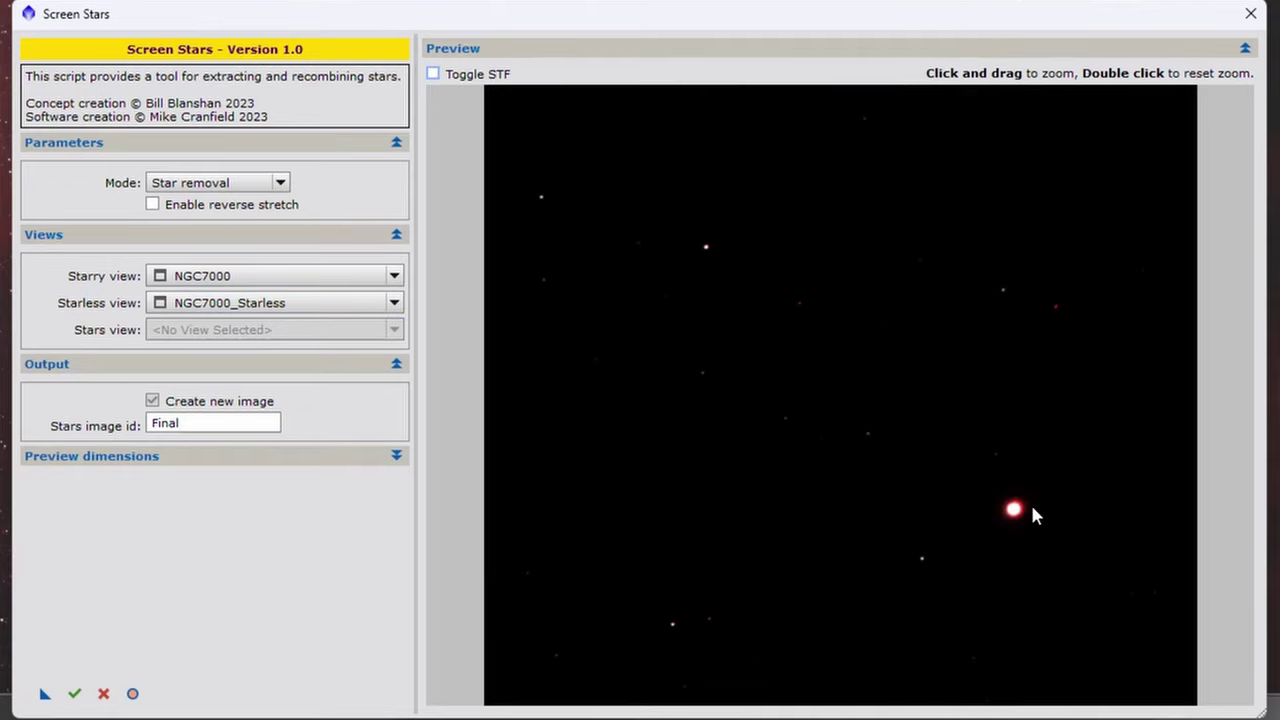
{"action": "left_click", "coordinate": [433, 74]}
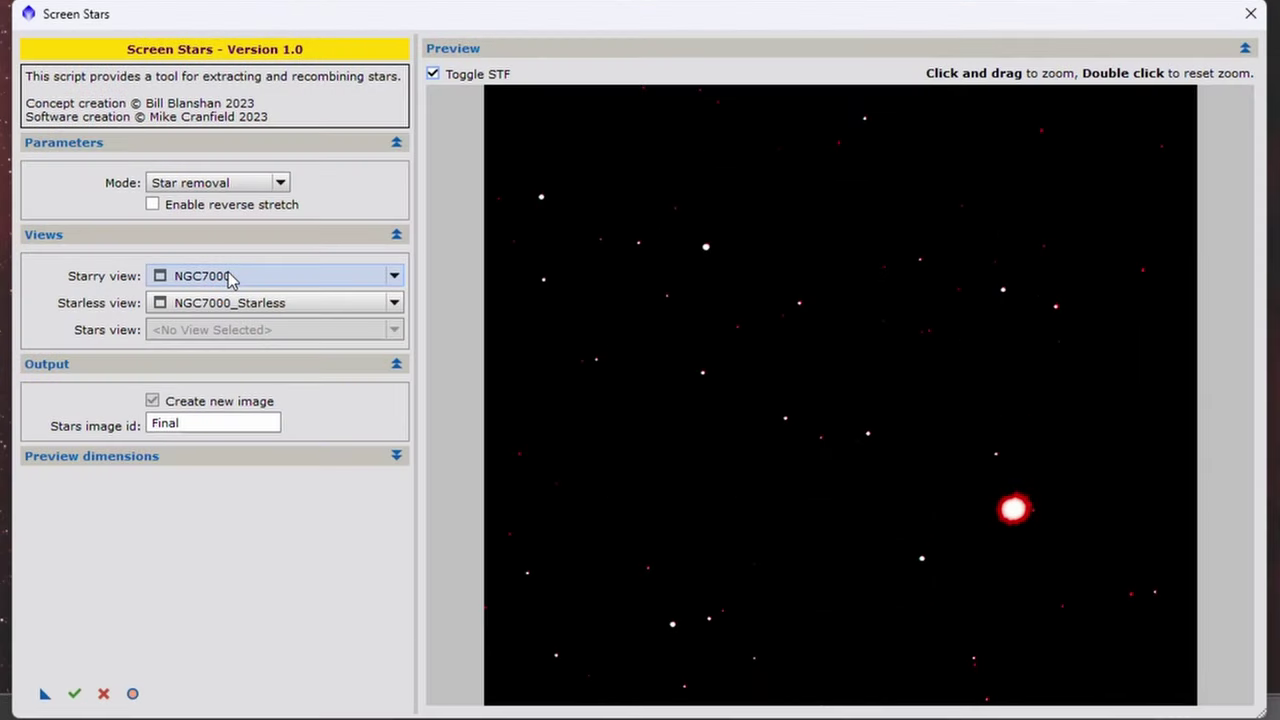
Set the stars image id to Stars and run the star removal on NGC7000.
{"action": "left_click_drag", "start_coordinate": [218, 423], "coordinate": [100, 415]}
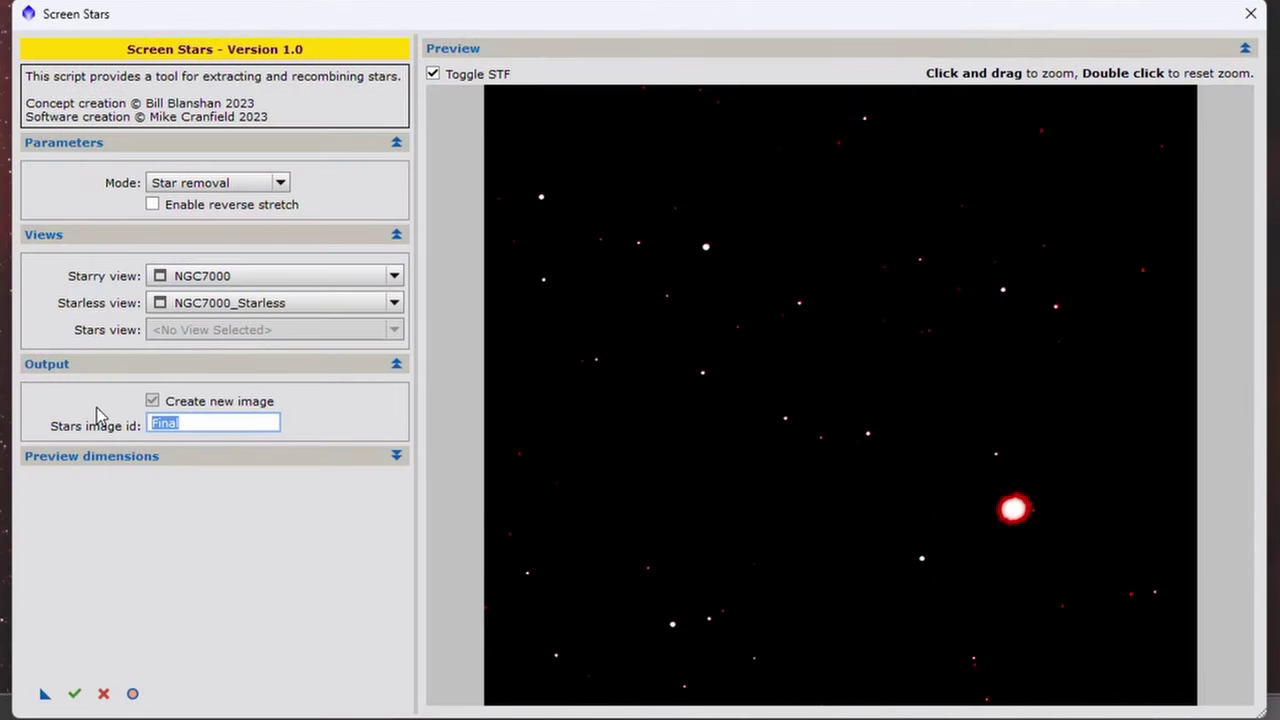
{"action": "type", "text": "Stars"}
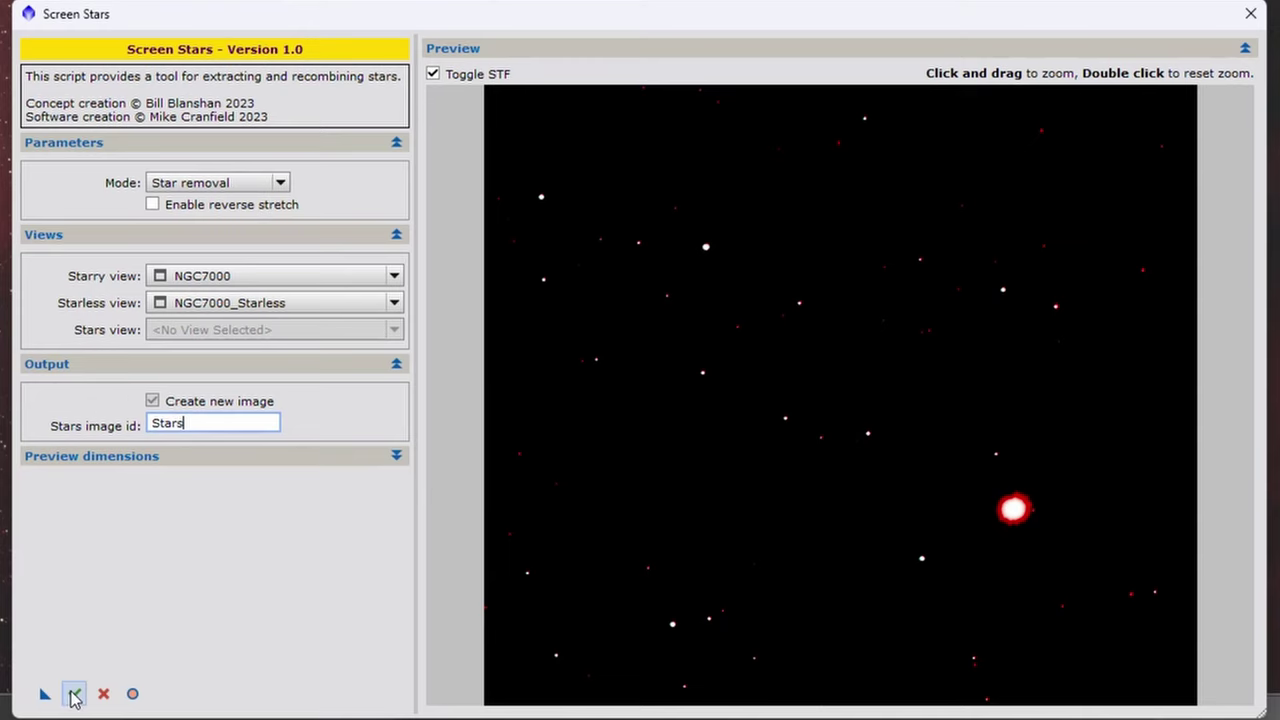
{"action": "left_click", "coordinate": [76, 694]}
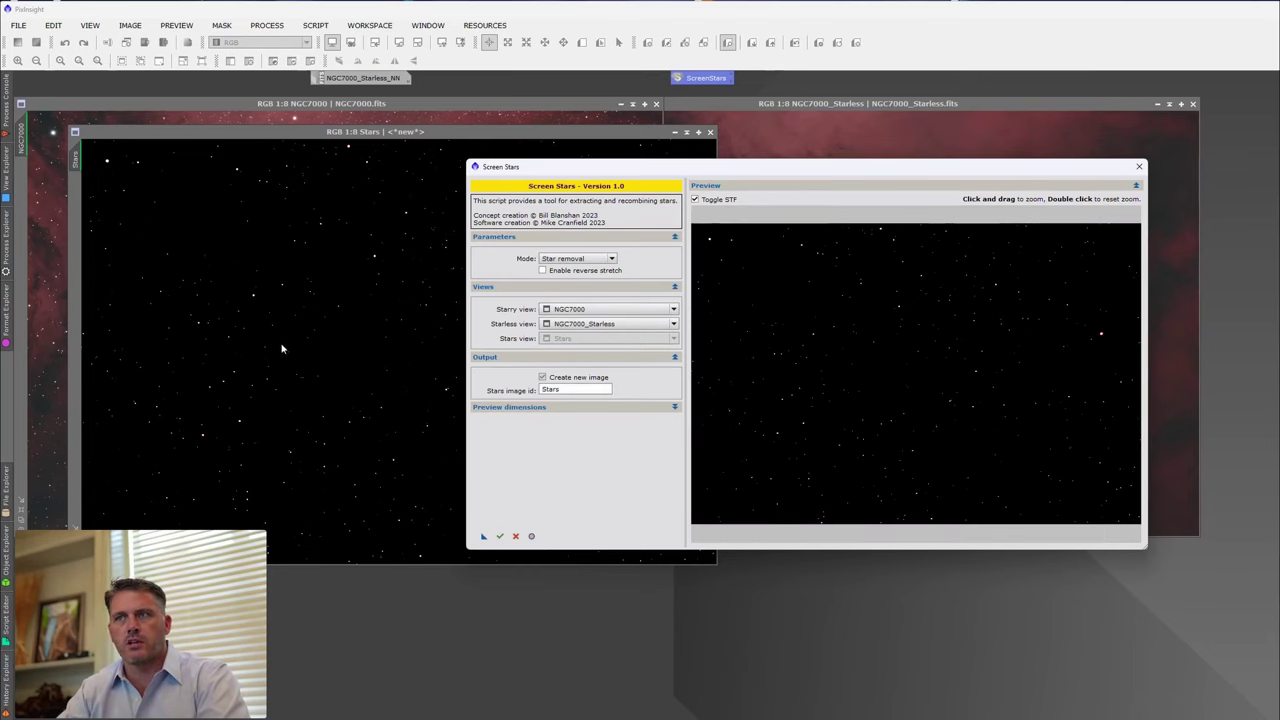
Switch Screen Stars to Star replacement mode with NGC7000_Starless_NN as the starless view and Stars as the stars view.
{"action": "left_click_drag", "start_coordinate": [563, 167], "coordinate": [637, 160]}
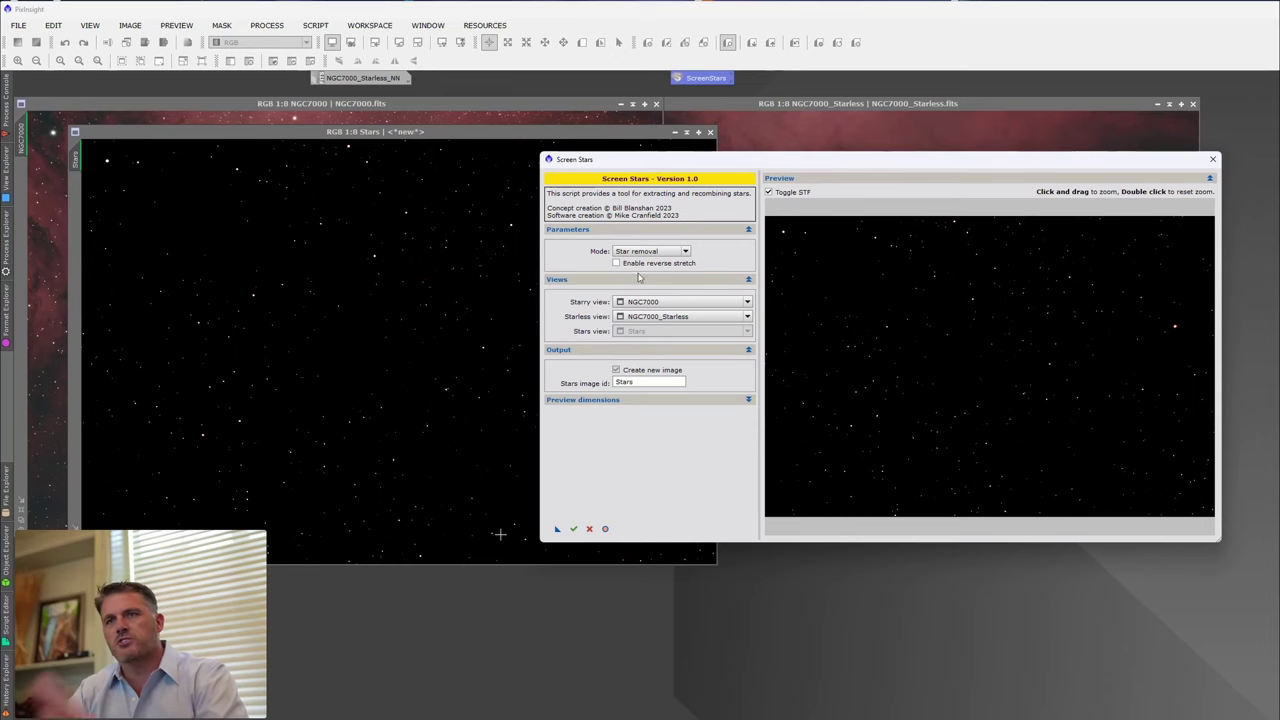
{"action": "mouse_move", "coordinate": [686, 308]}
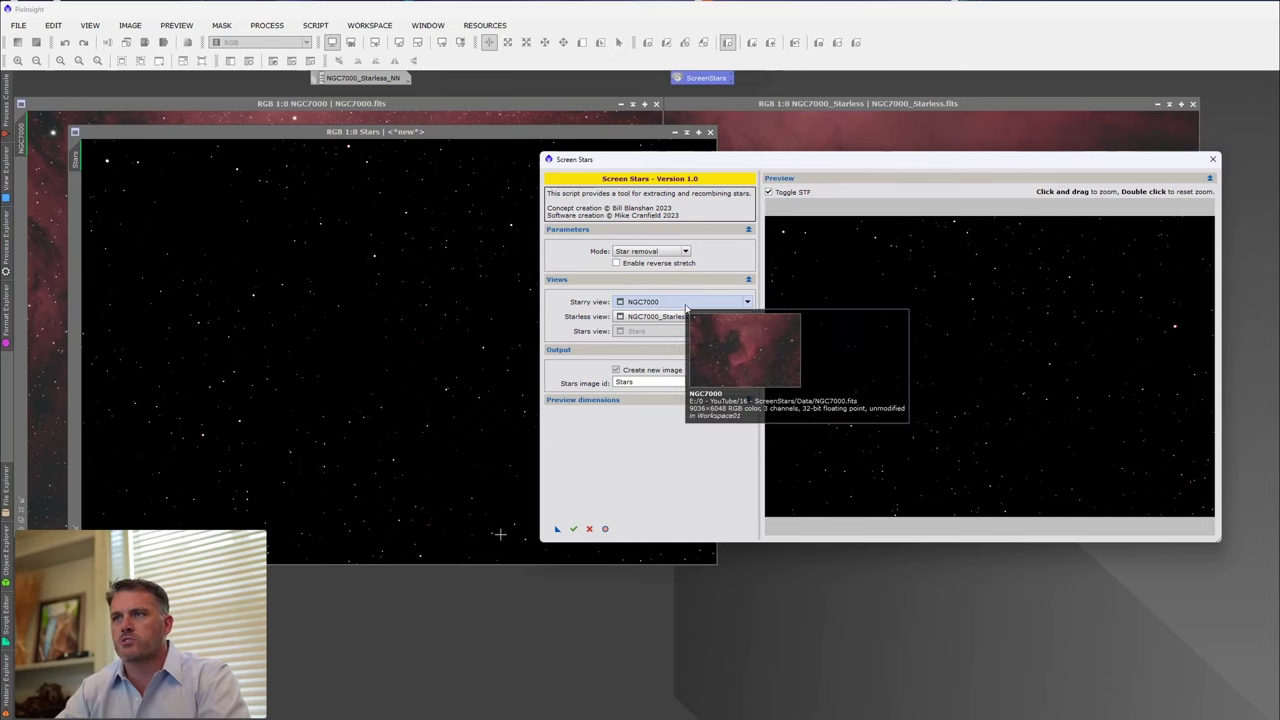
{"action": "left_click", "coordinate": [650, 251]}
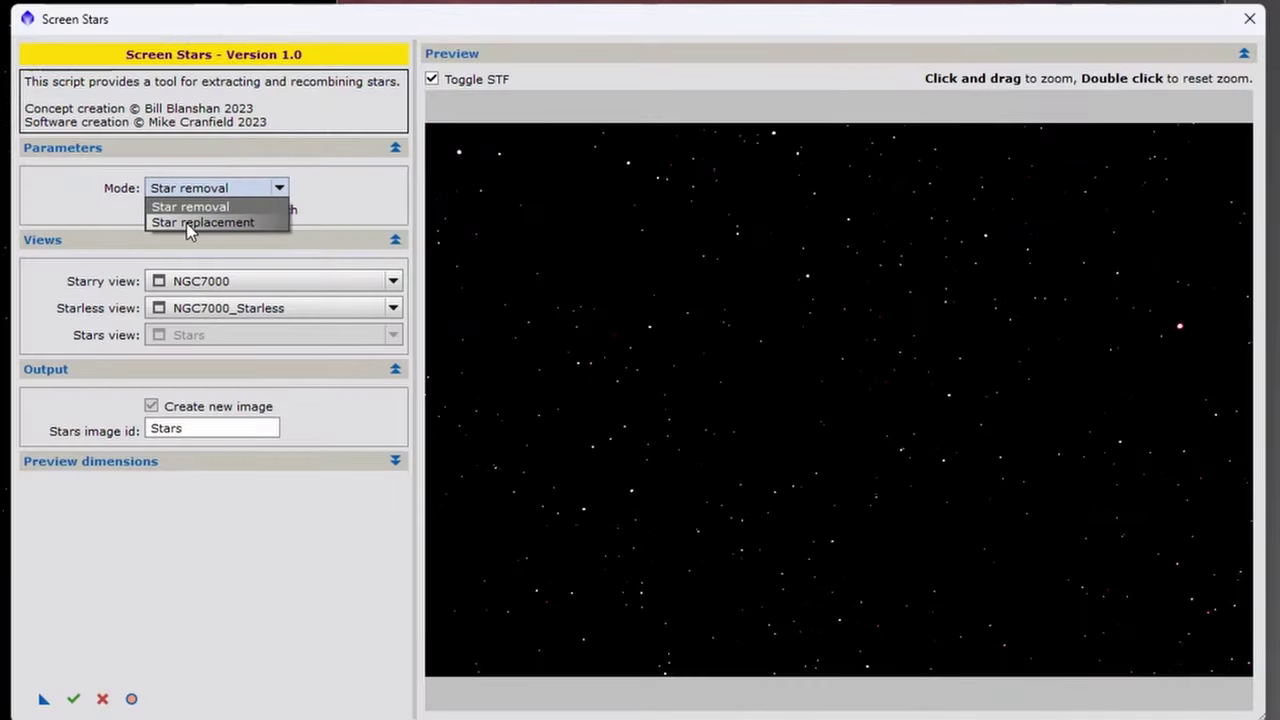
{"action": "left_click", "coordinate": [190, 222]}
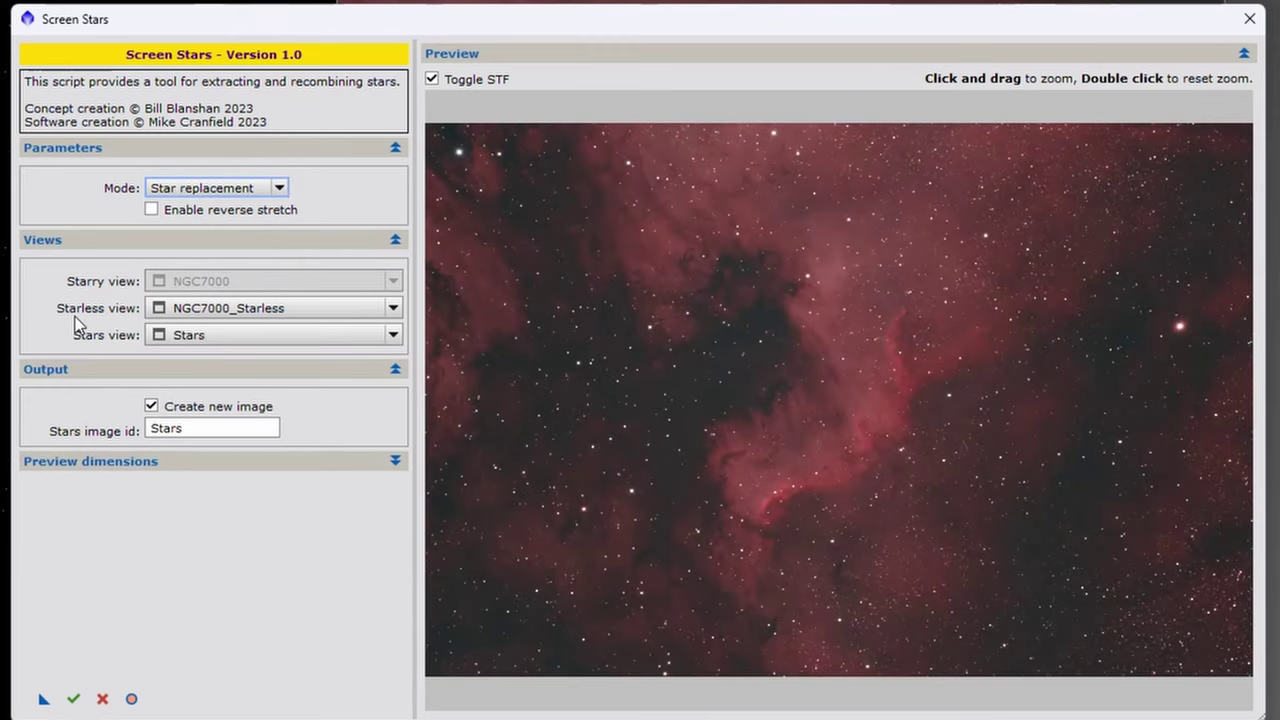
{"action": "left_click", "coordinate": [204, 310]}
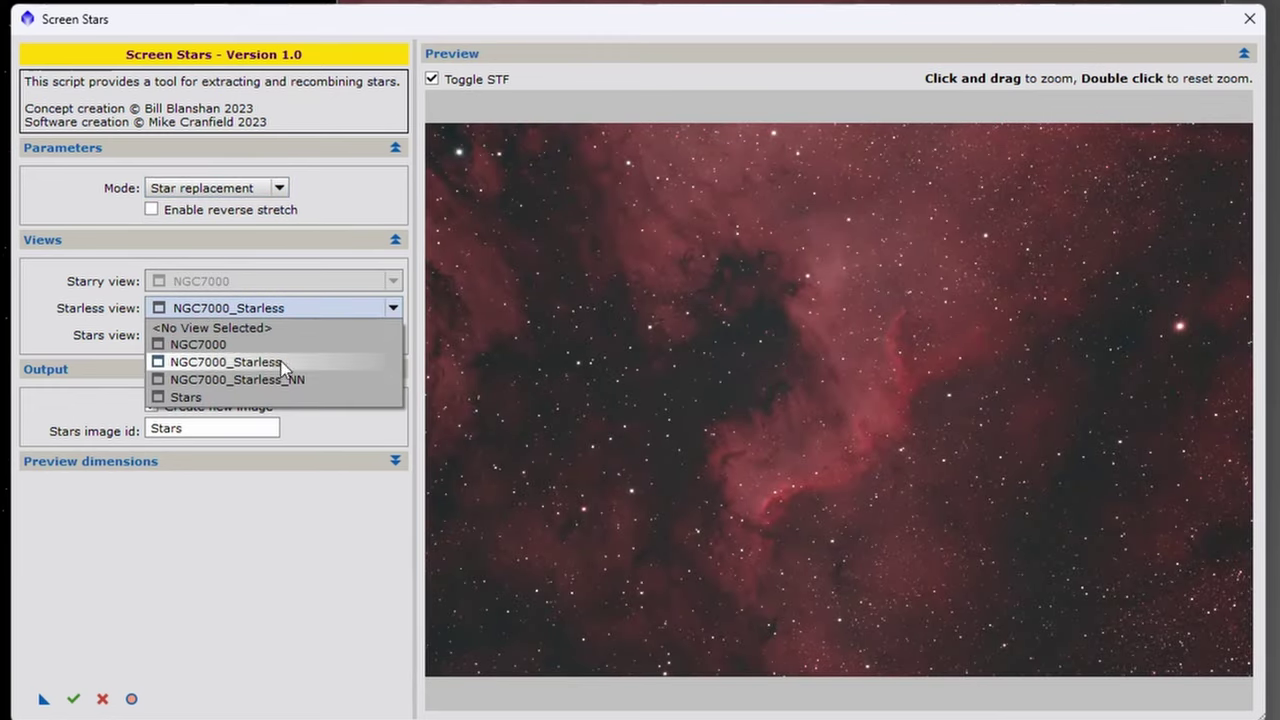
{"action": "key", "text": "Escape"}
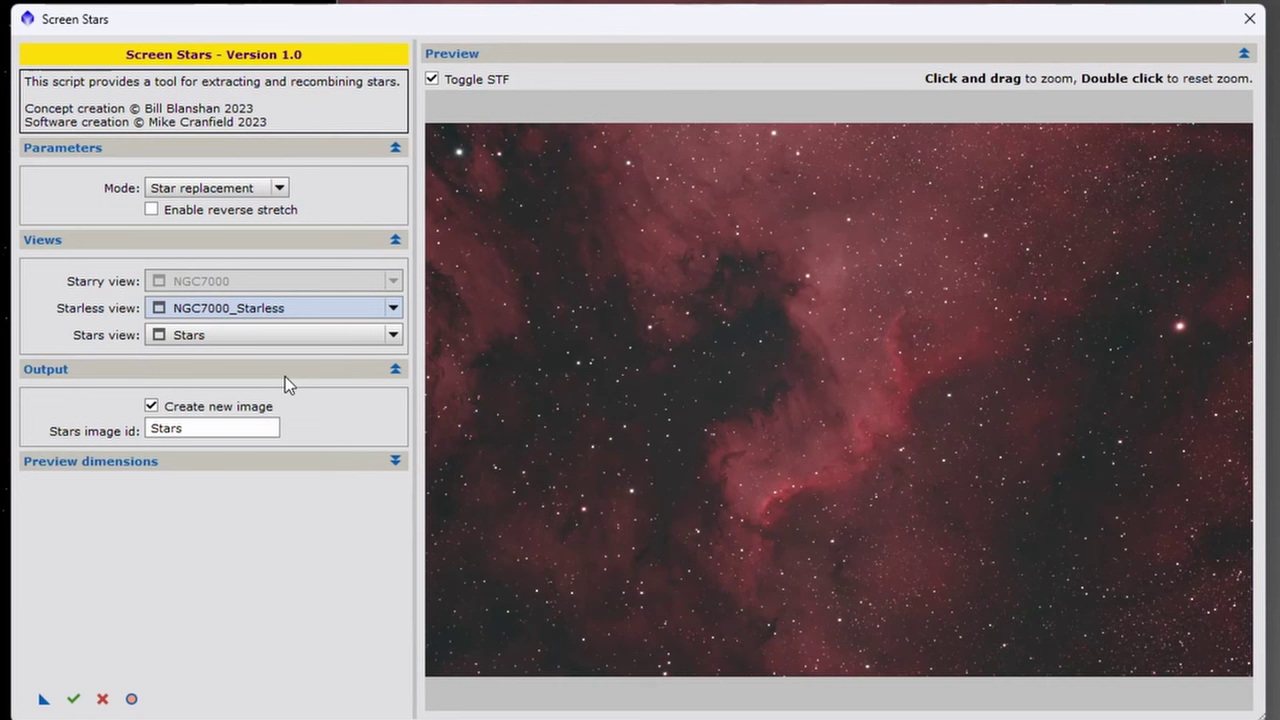
{"action": "key", "text": "Down"}
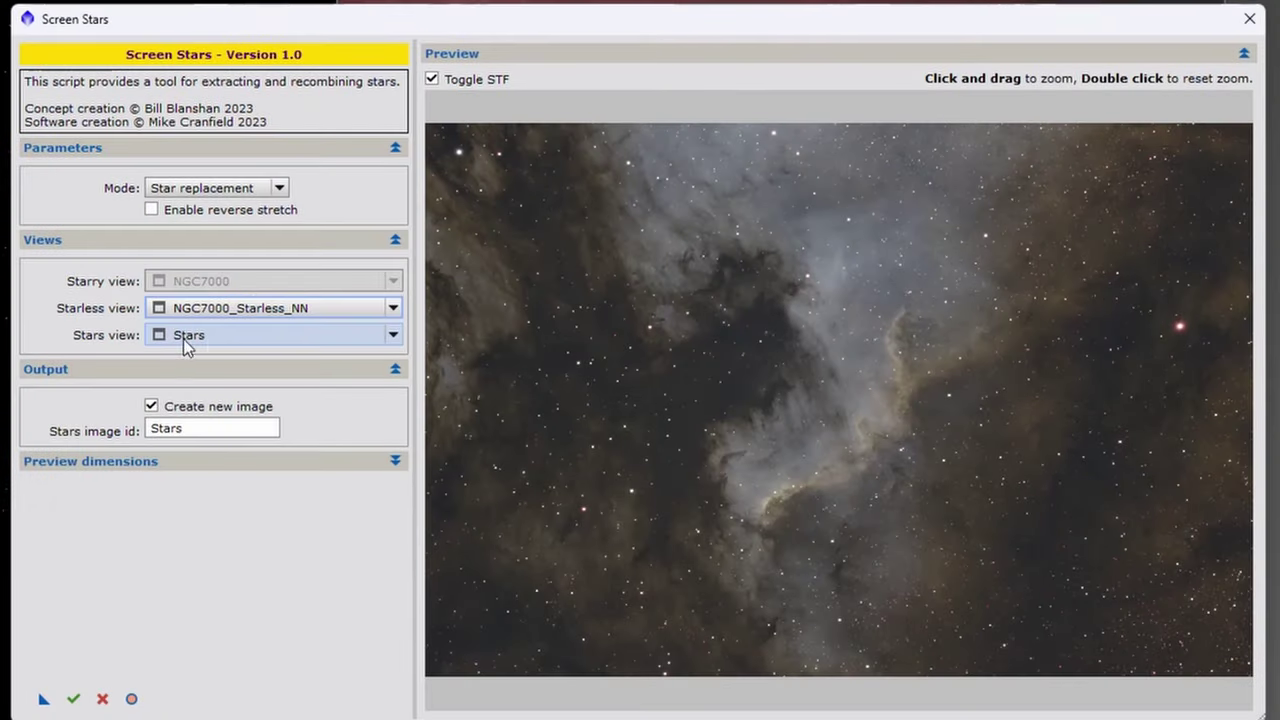
{"action": "mouse_move", "coordinate": [190, 340]}
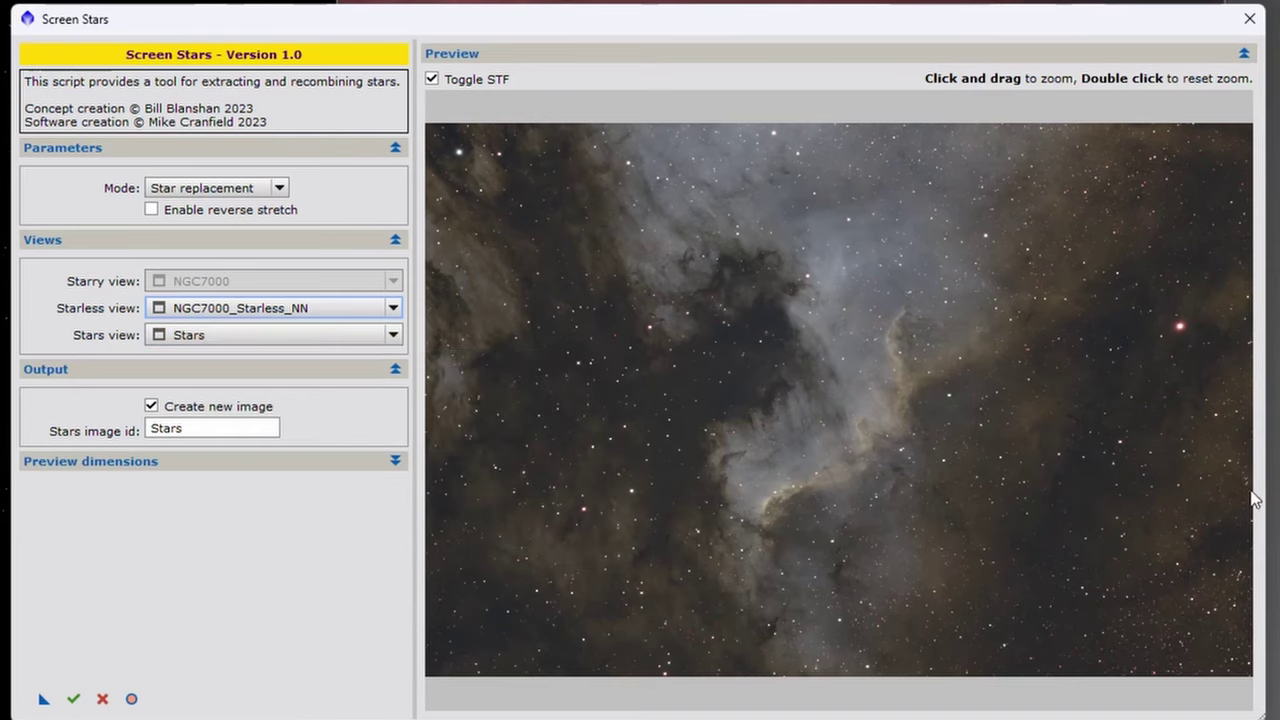
Set the stars image id to Final, run the star replacement as a new image and close the script.
{"action": "left_click_drag", "start_coordinate": [761, 381], "coordinate": [933, 519]}
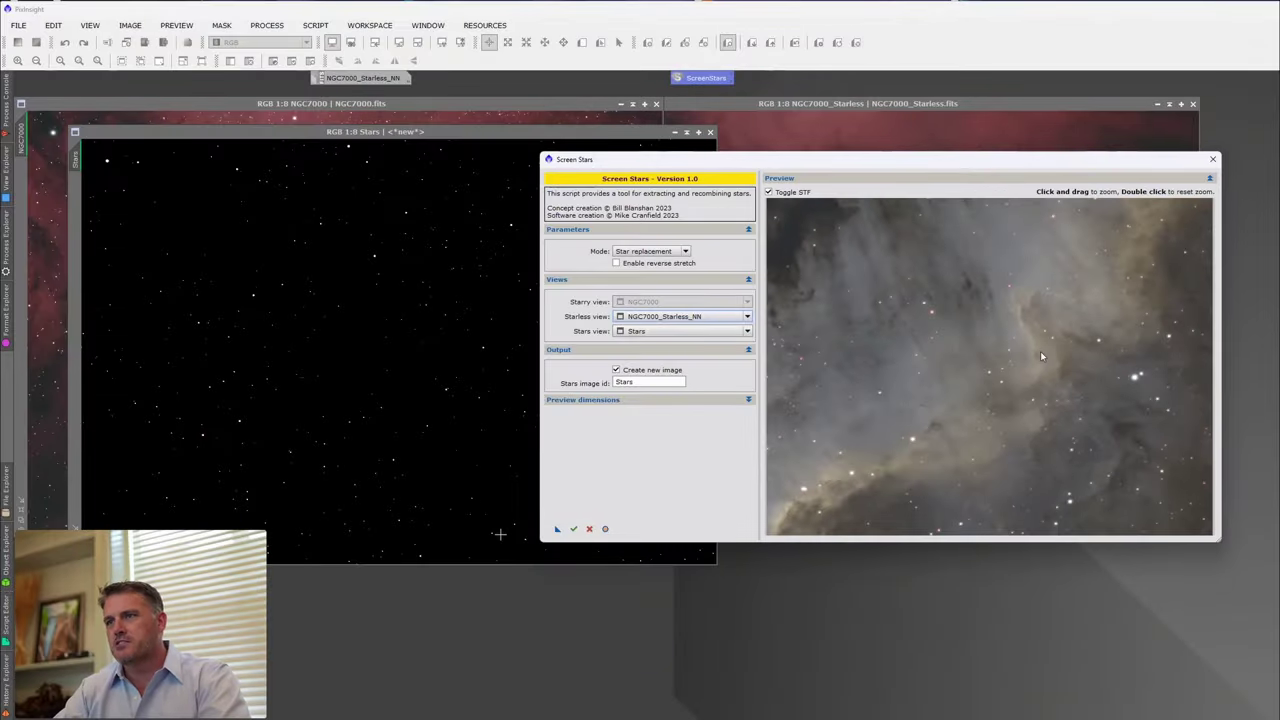
{"action": "double_click", "coordinate": [624, 382]}
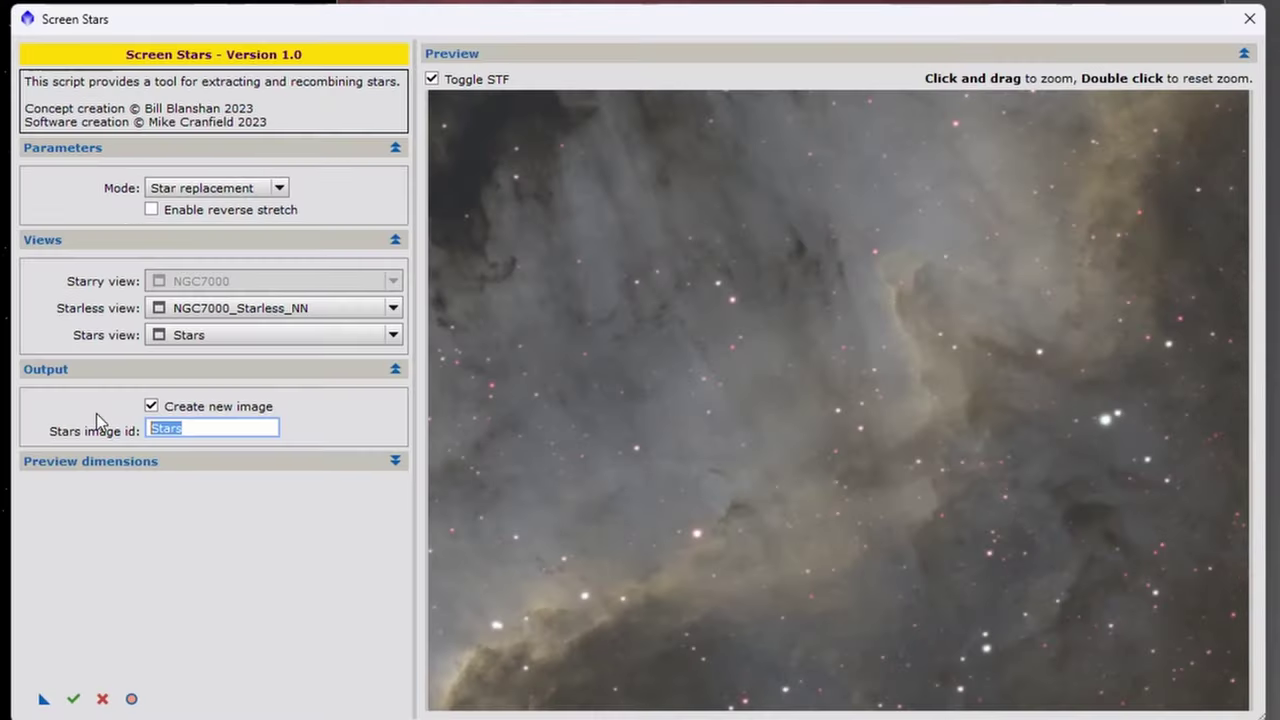
{"action": "type", "text": "Final"}
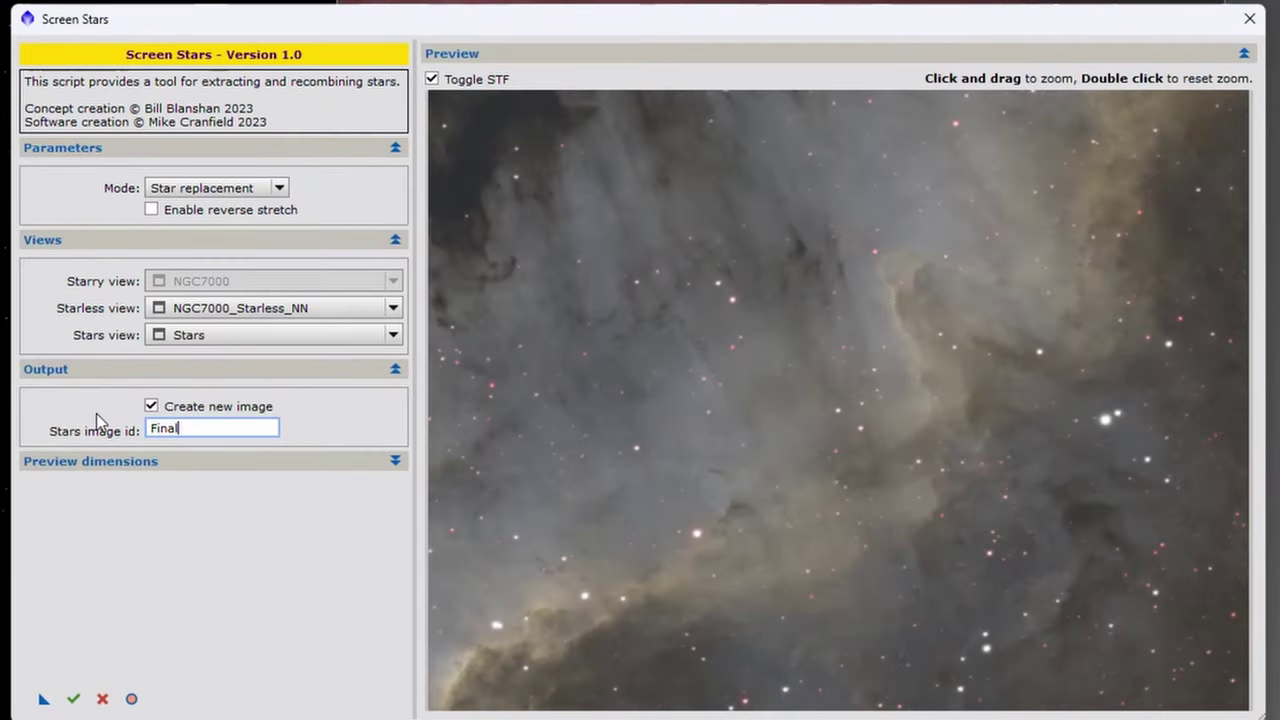
{"action": "left_click", "coordinate": [73, 700]}
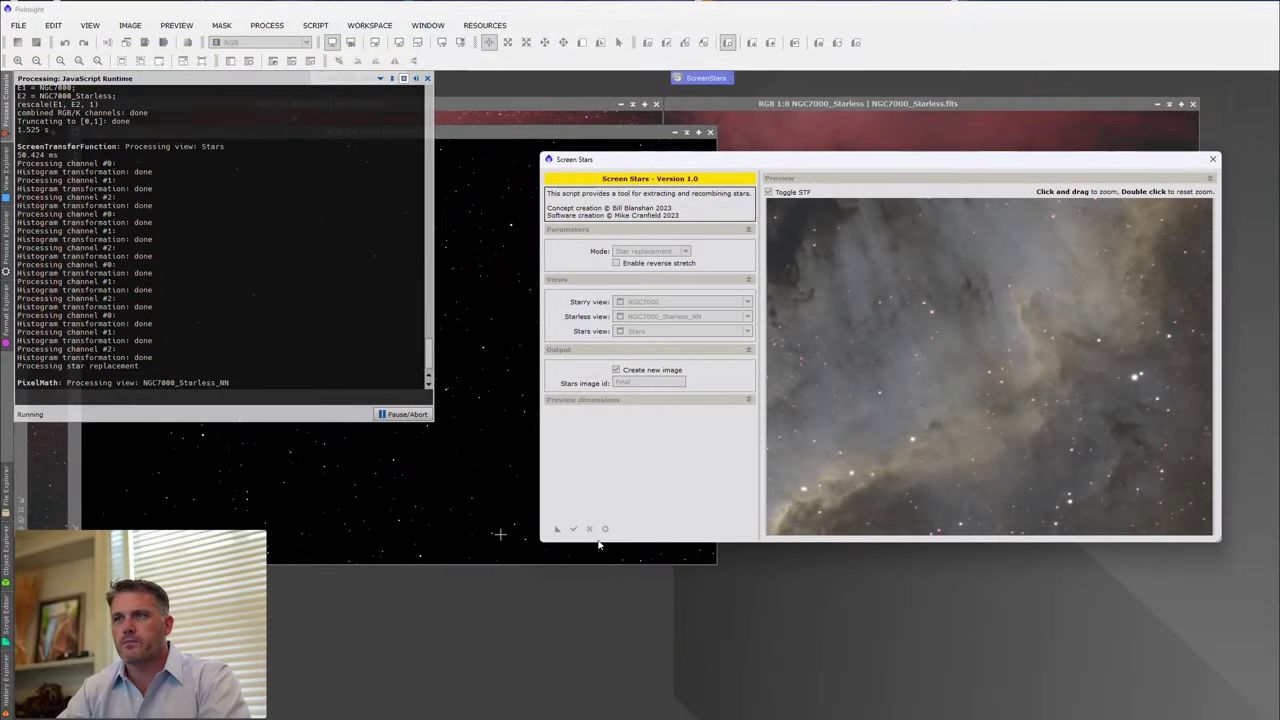
{"action": "left_click", "coordinate": [1214, 160]}
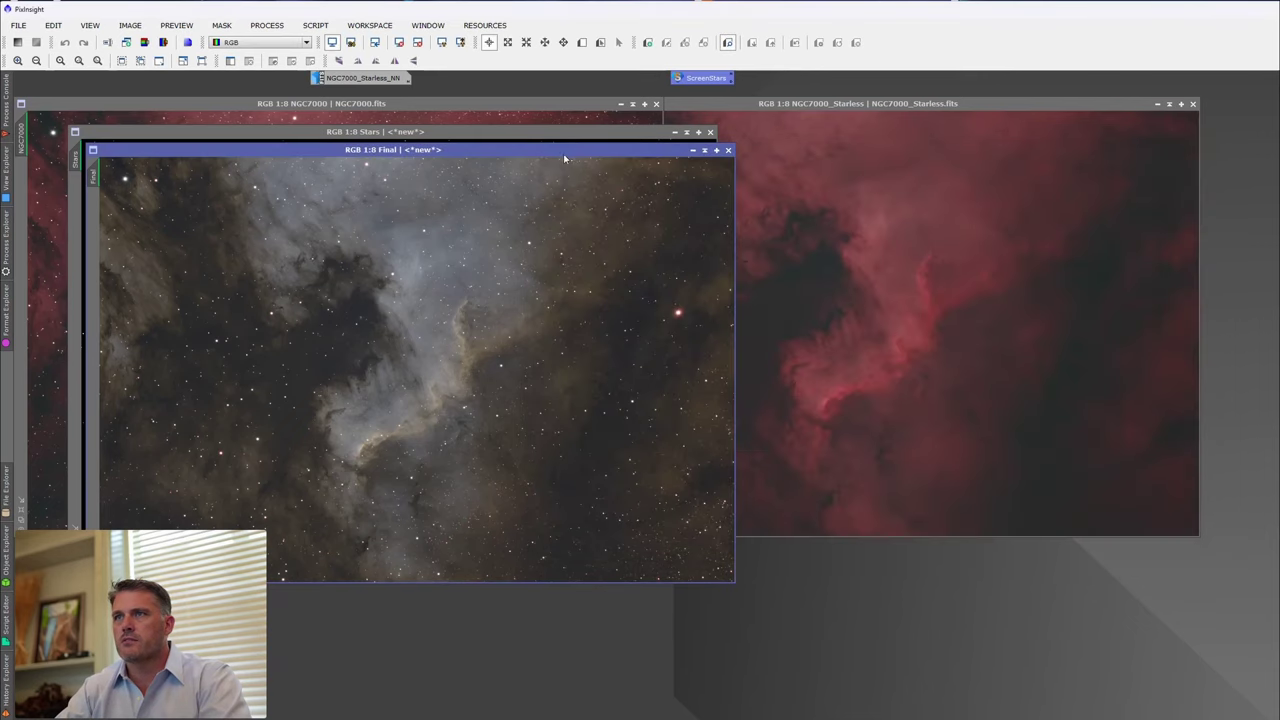
Move the Final image clear of the Stars image and inspect it with and without STF, including close-ups of its stars.
{"action": "left_click_drag", "start_coordinate": [555, 149], "coordinate": [922, 154]}
{"action": "left_click", "coordinate": [417, 42]}
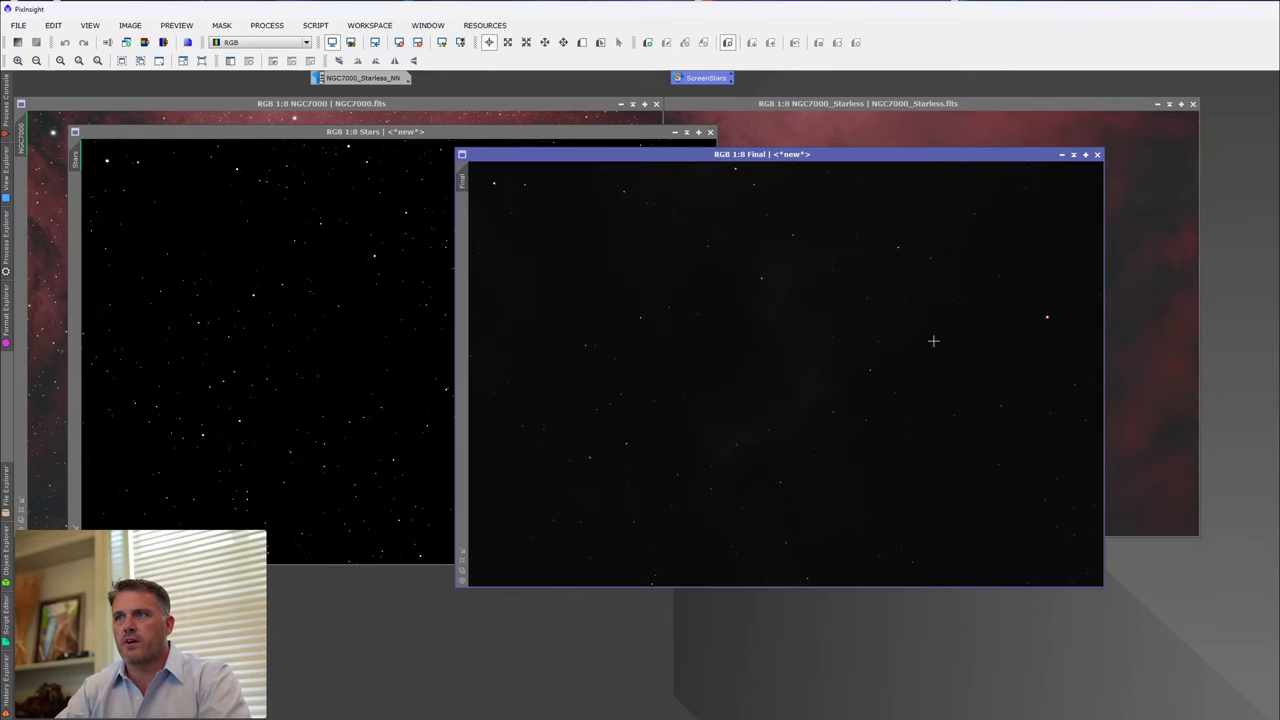
{"action": "left_click", "coordinate": [441, 42]}
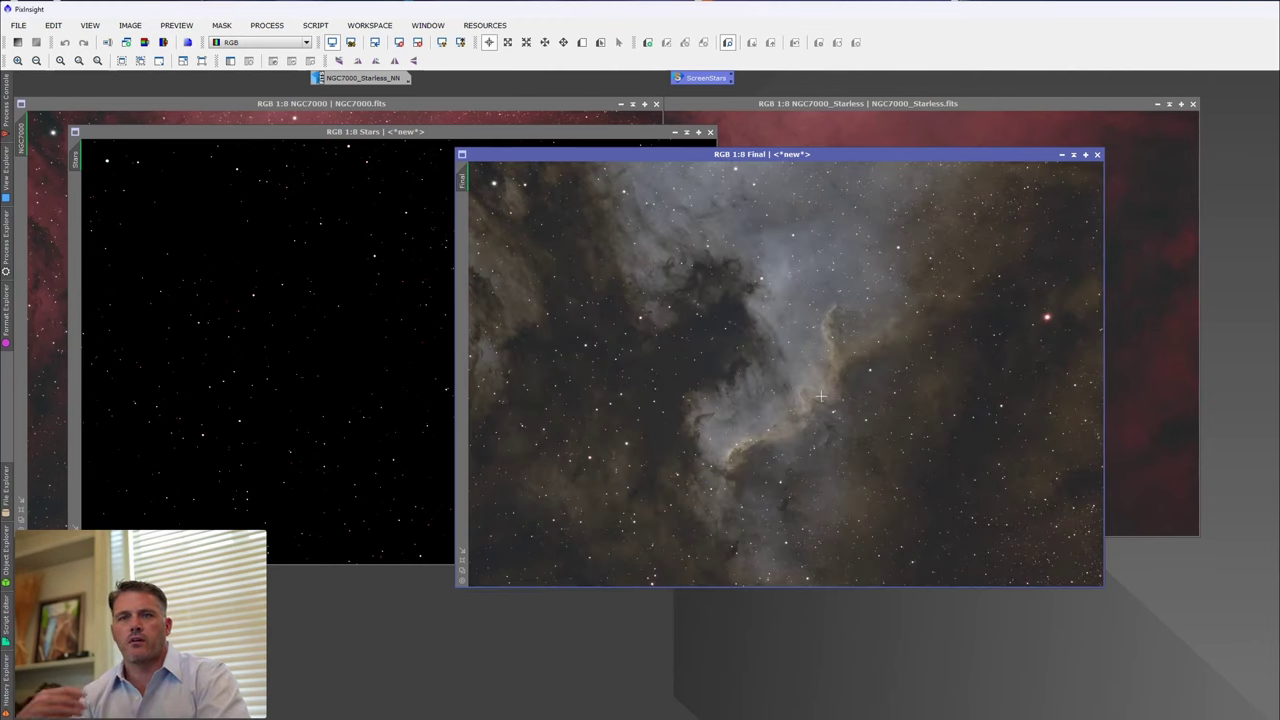
{"action": "scroll", "coordinate": [744, 413], "scroll_direction": "up", "scroll_amount": 4}
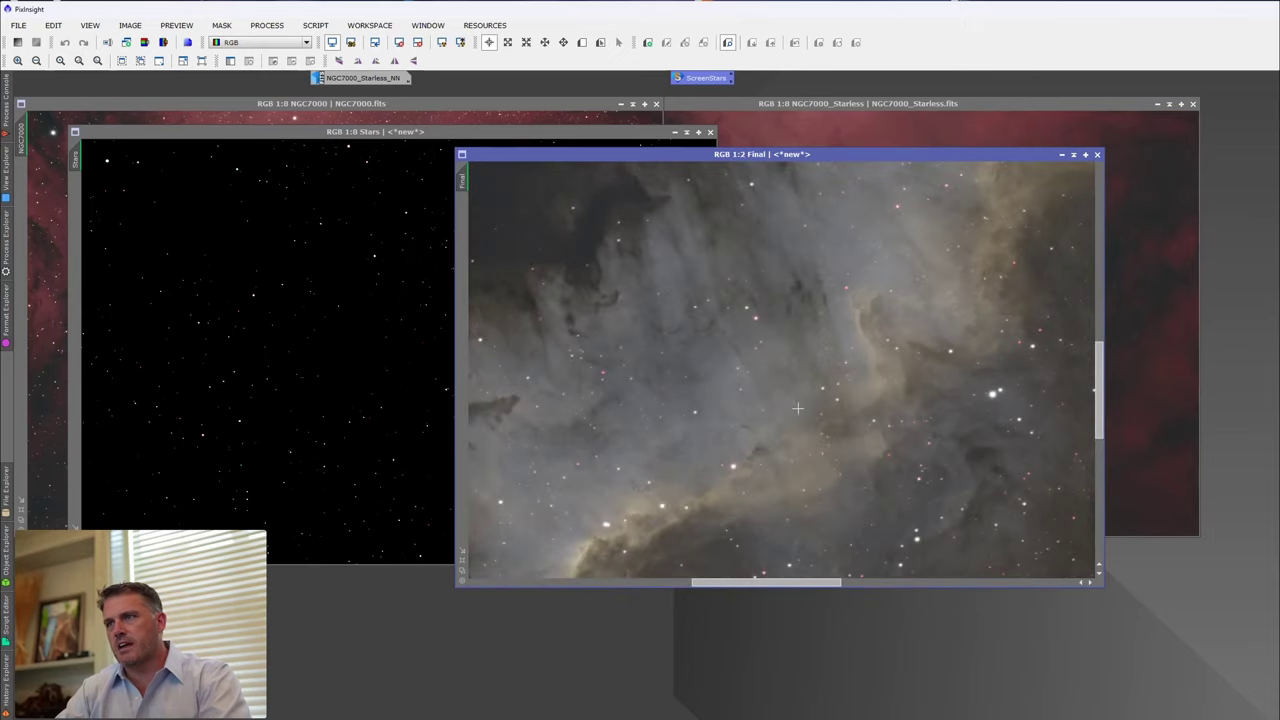
{"action": "scroll", "coordinate": [940, 393], "scroll_direction": "up", "scroll_amount": 2}
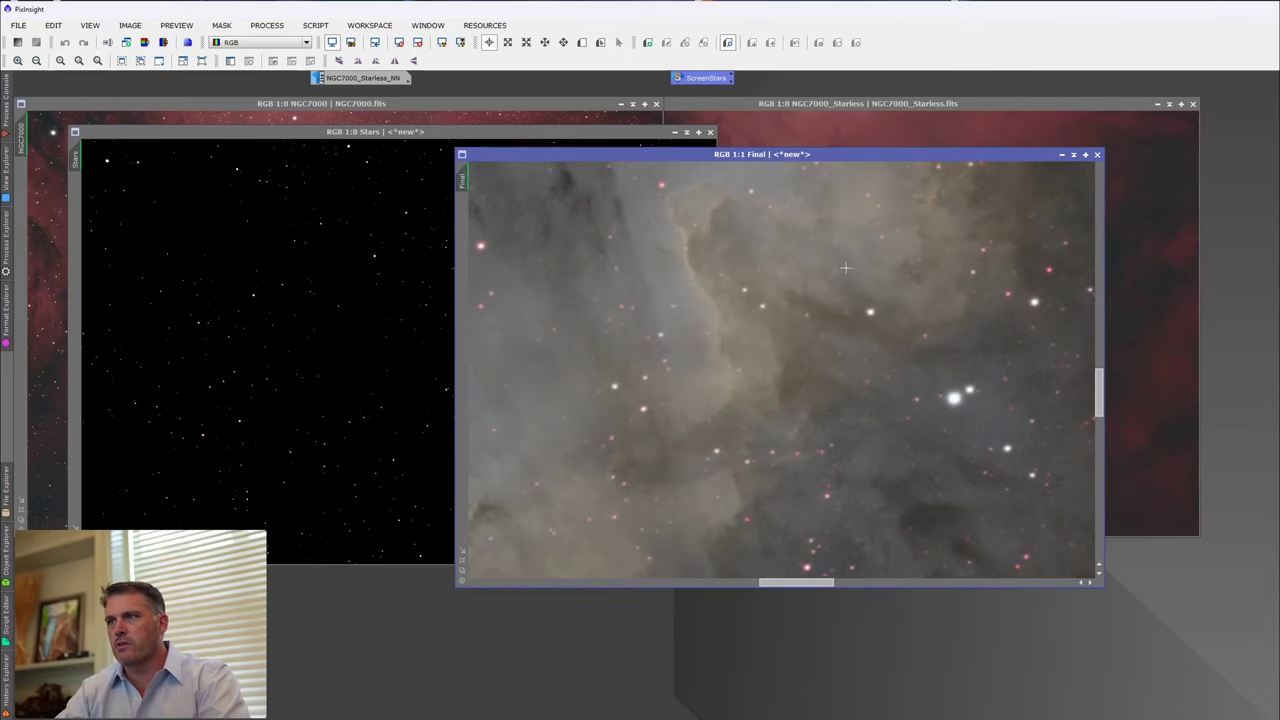
{"action": "scroll", "coordinate": [940, 305], "scroll_direction": "down", "scroll_amount": 5}
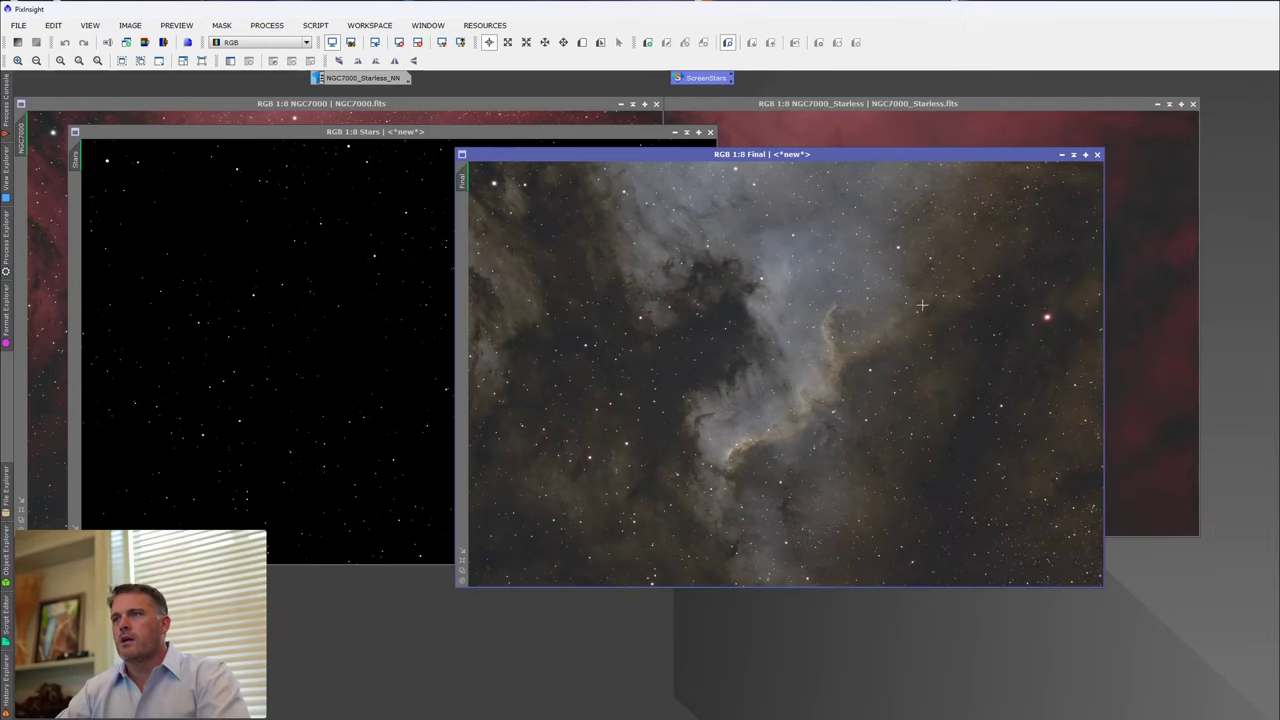